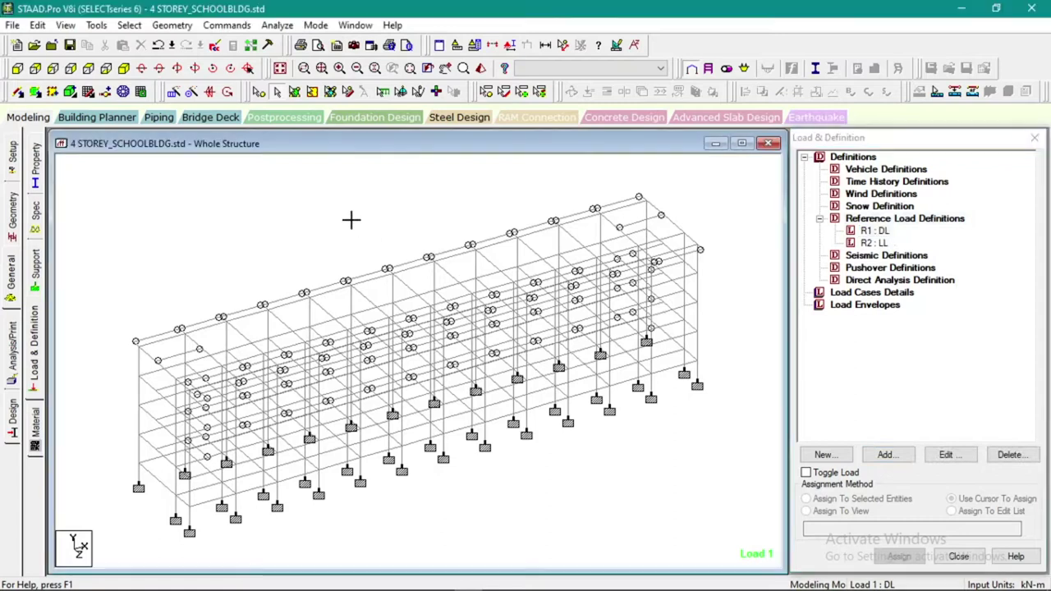
# Add a selfweight load in the Y direction with factor 1 to the R1: DL reference load.
pyautogui.click(886, 452)
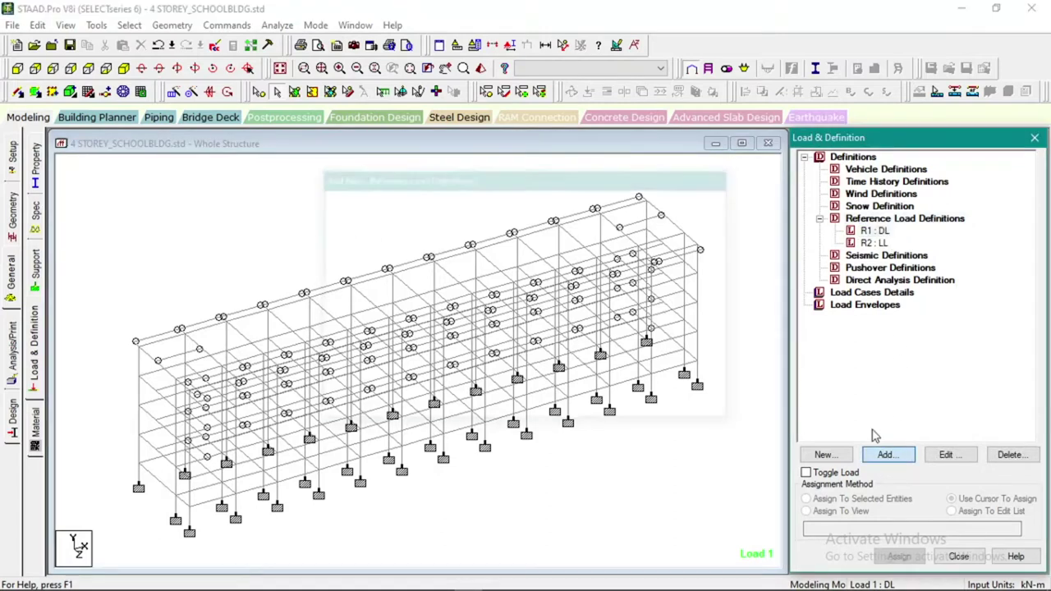
pyautogui.click(338, 166)
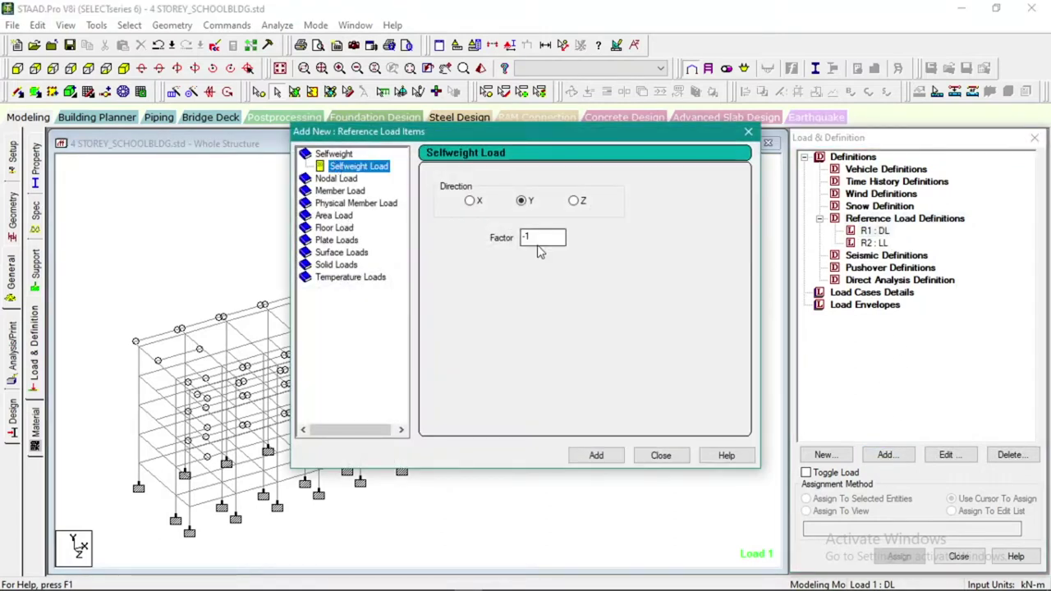
pyautogui.moveTo(542, 238); pyautogui.dragTo(520, 238)
pyautogui.write('1')
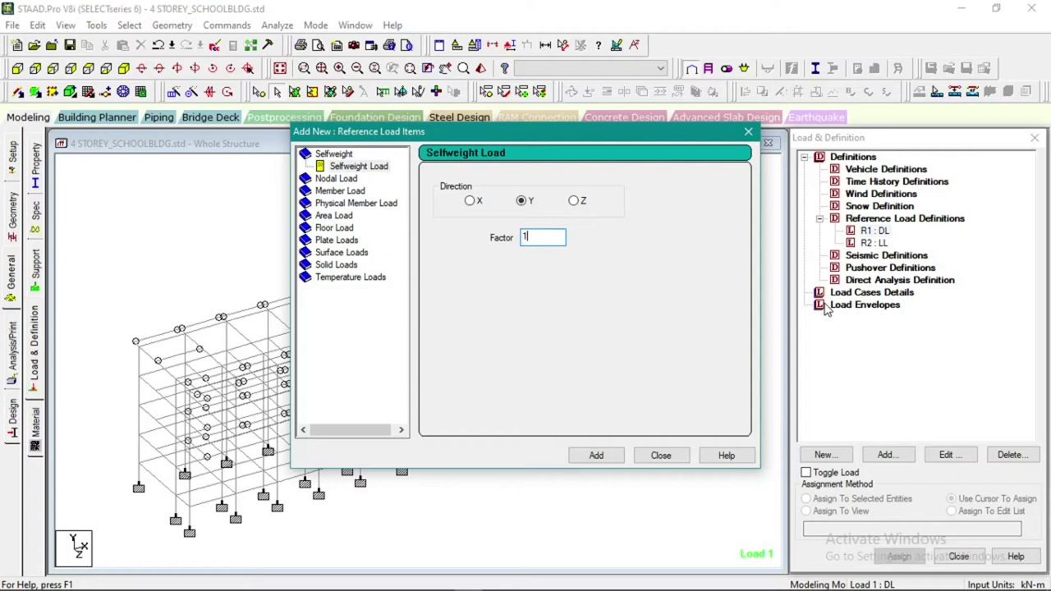
pyautogui.click(597, 455)
pyautogui.click(653, 457)
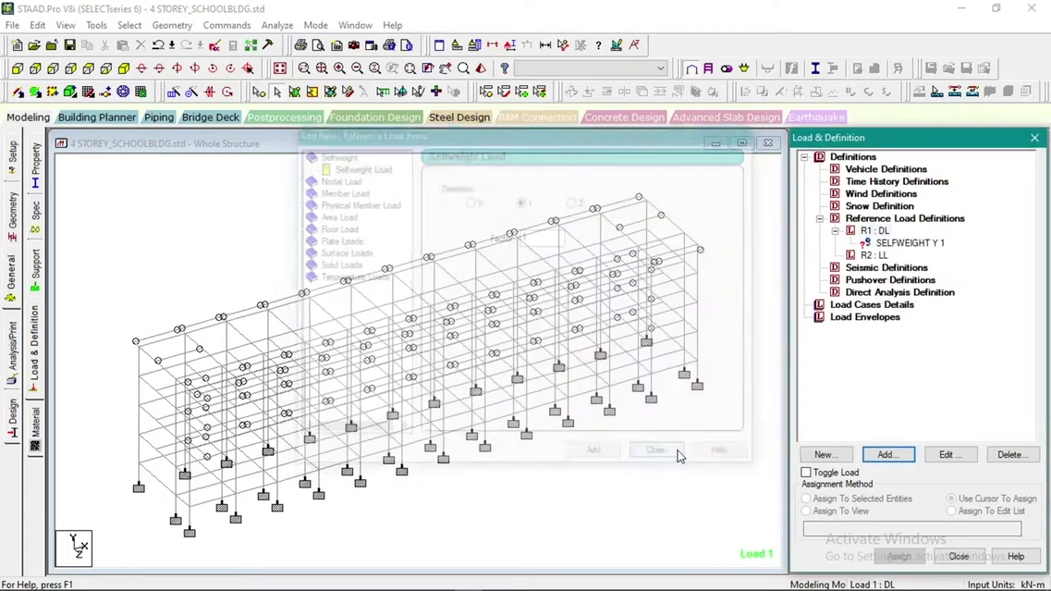
pyautogui.click(883, 233)
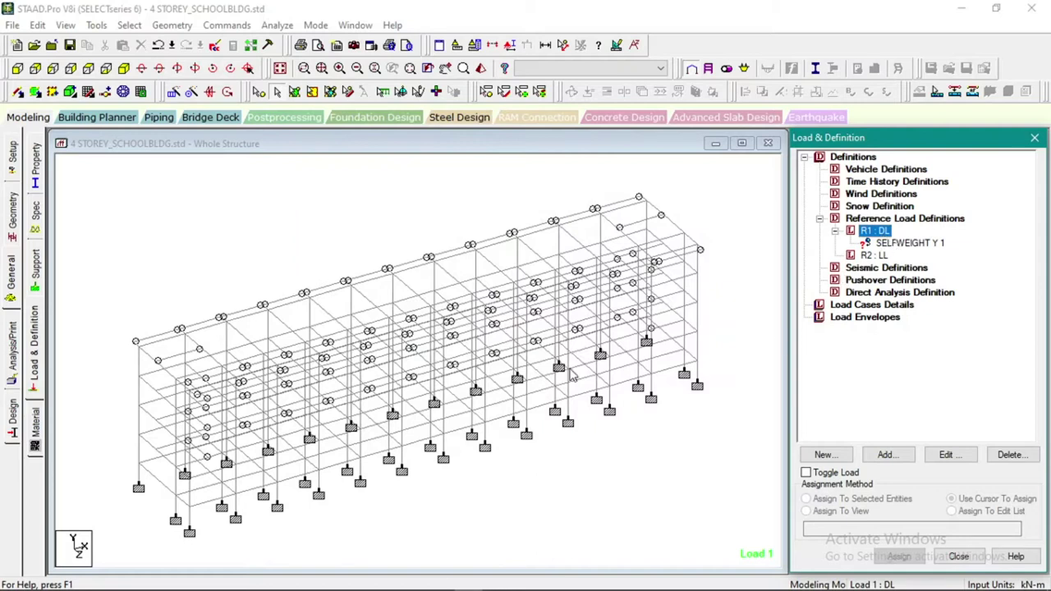
pyautogui.click(317, 288)
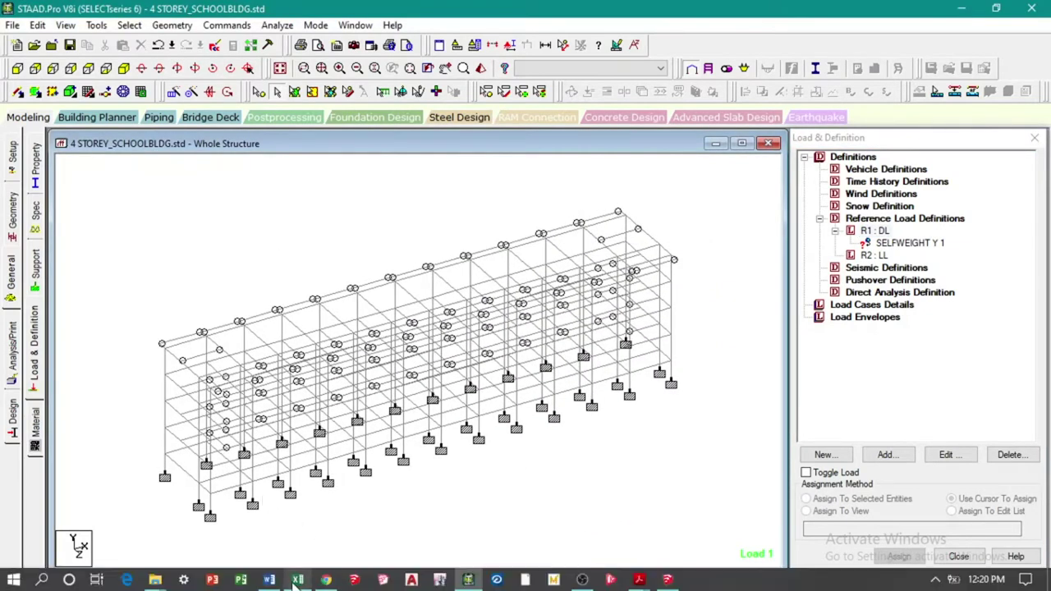
# Switch to the LOADGENERATION workbook in Excel and set the diaphragm design beam depth to 0.6 m and slab thickness to 125 mm.
pyautogui.click(297, 579)
pyautogui.click(114, 260)
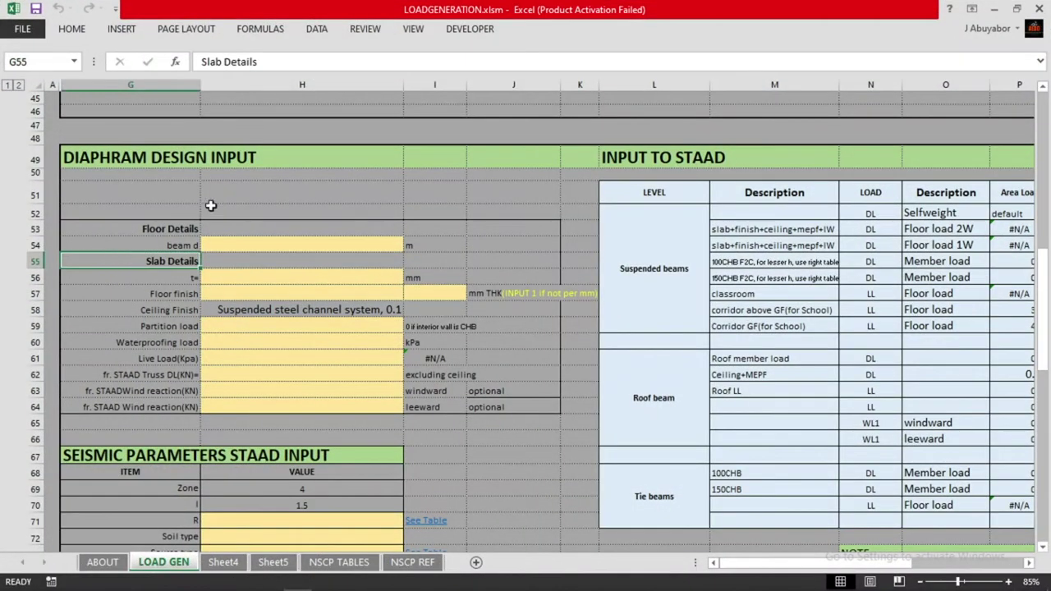
pyautogui.click(239, 188)
pyautogui.scroll(15, 371, 220)
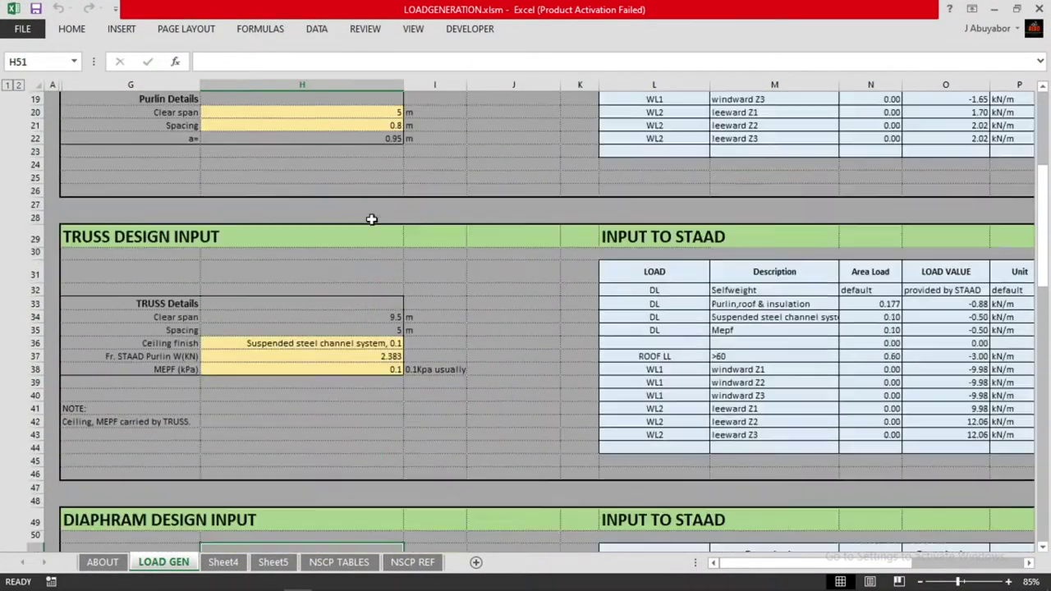
pyautogui.scroll(-8, 192, 249)
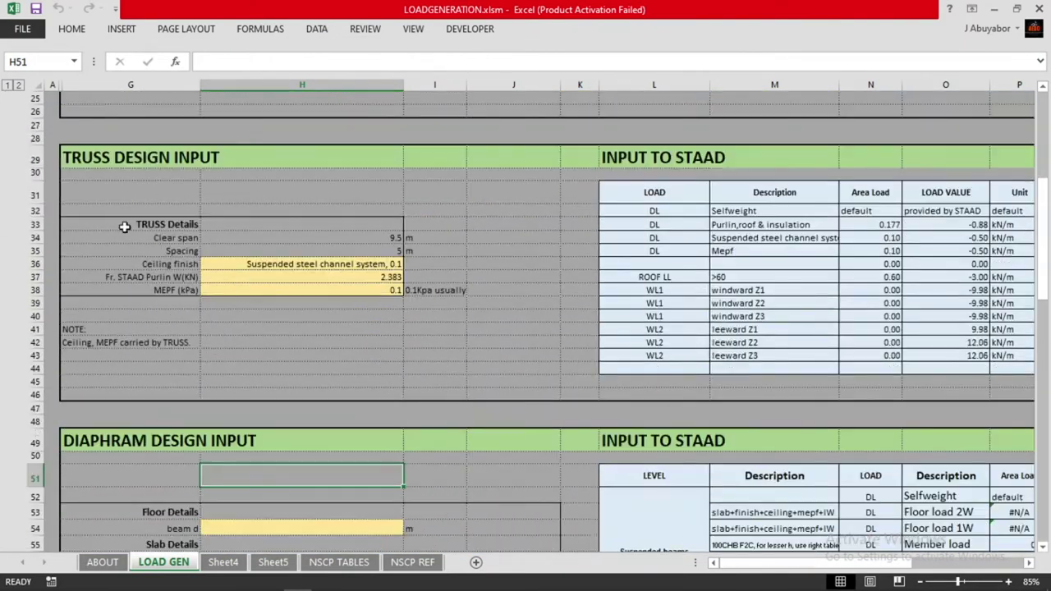
pyautogui.scroll(-5, 263, 362)
pyautogui.scroll(-1, 265, 369)
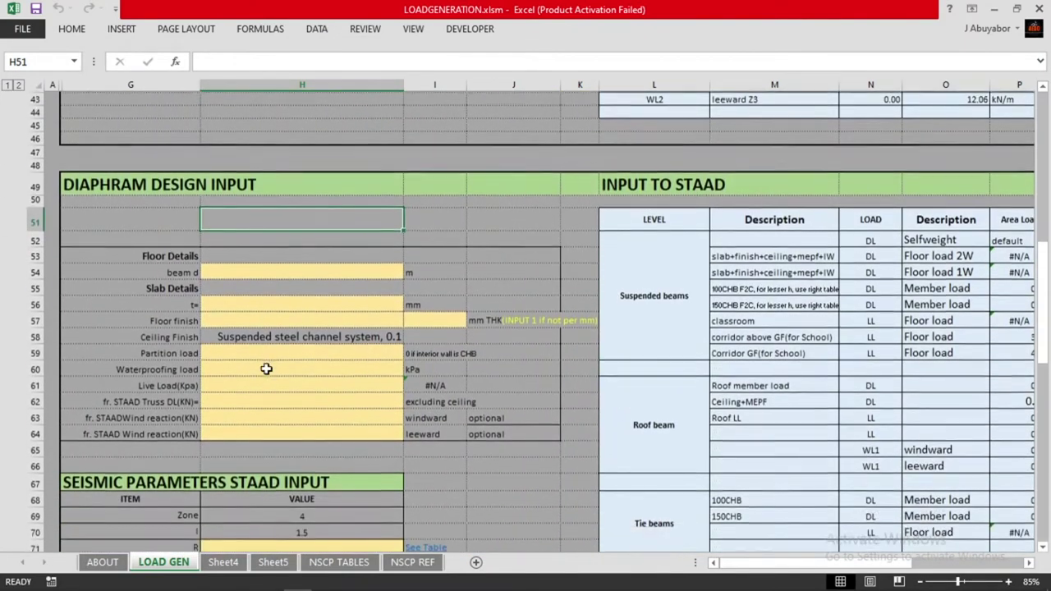
pyautogui.click(249, 269)
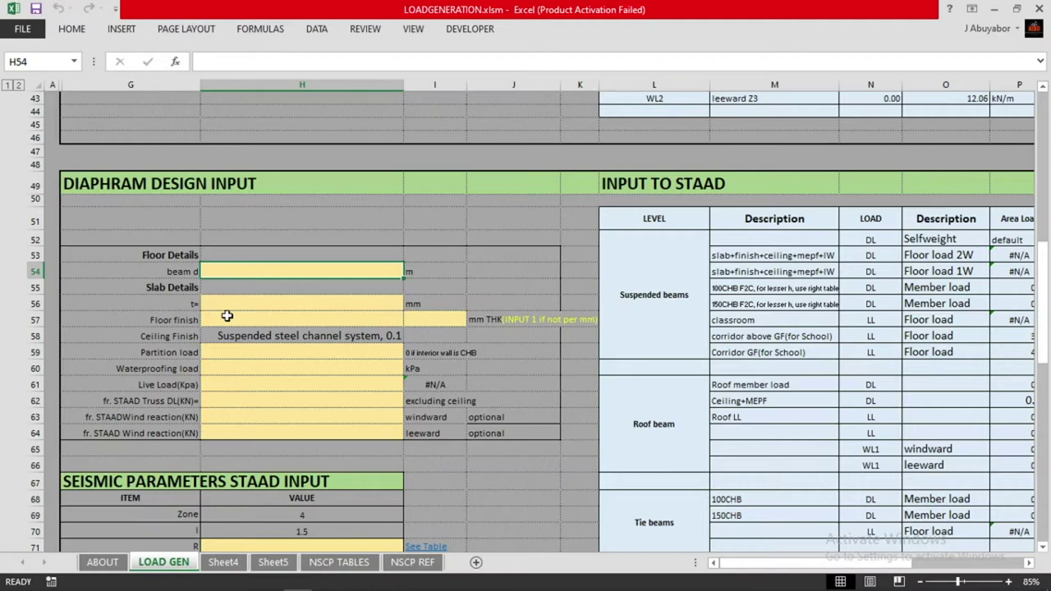
pyautogui.write('0.6')
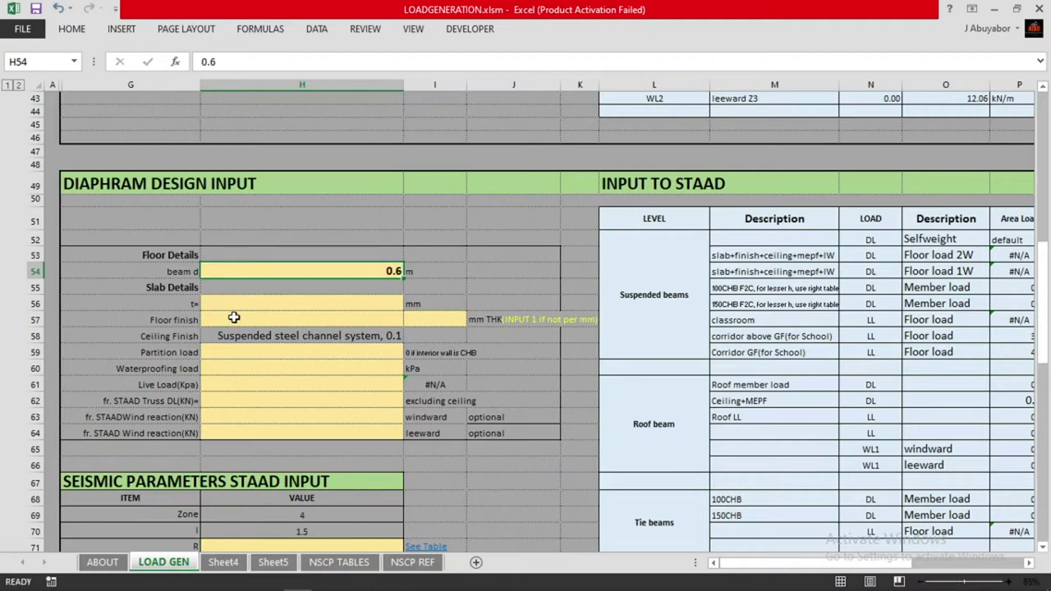
pyautogui.press('Return')
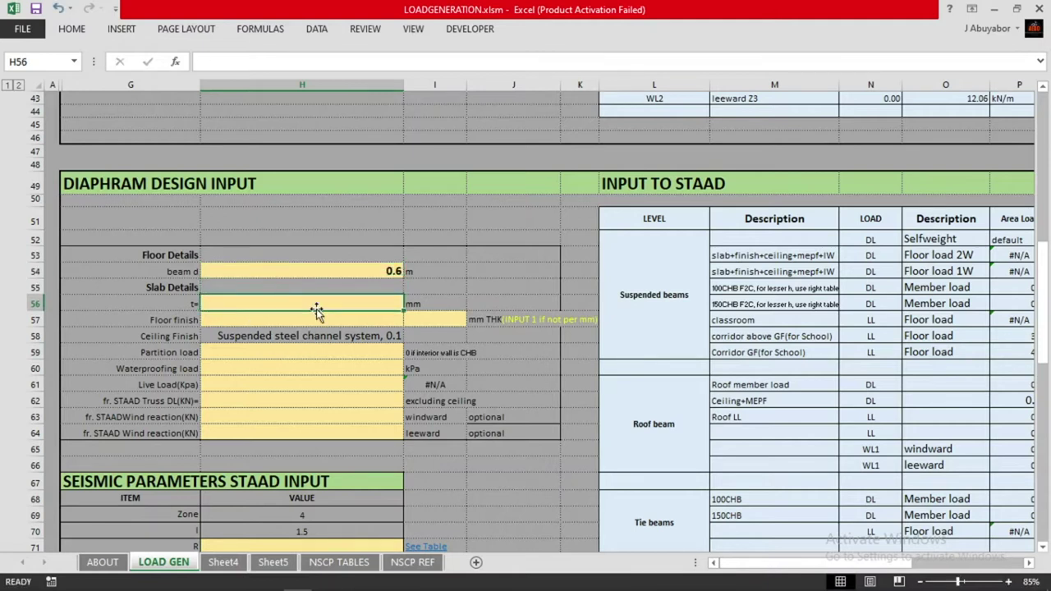
pyautogui.click(317, 309)
pyautogui.write('125')
pyautogui.click(314, 317)
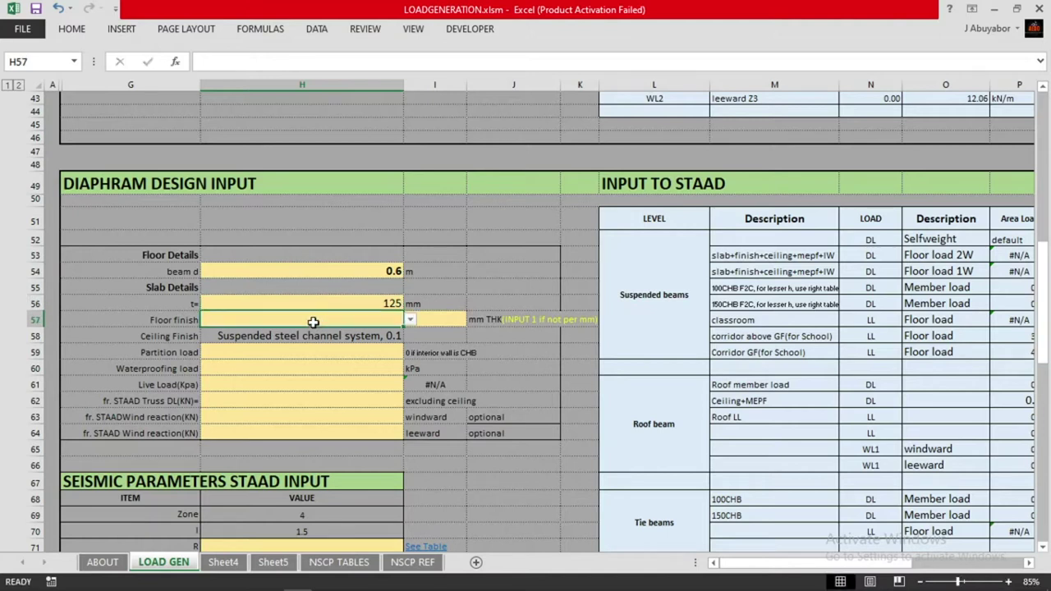
# Switch to Architectural.pdf in Acrobat Reader and find the schedule of floor finishes on the page 3 floor plans.
pyautogui.click(411, 320)
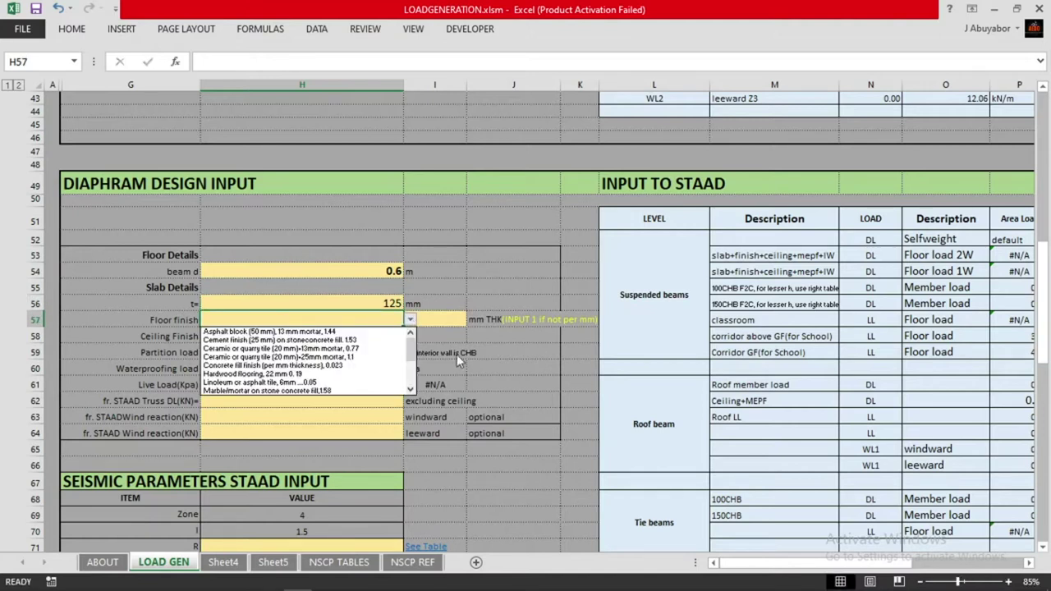
pyautogui.press('Escape')
pyautogui.moveTo(535, 584)
pyautogui.moveTo(639, 579)
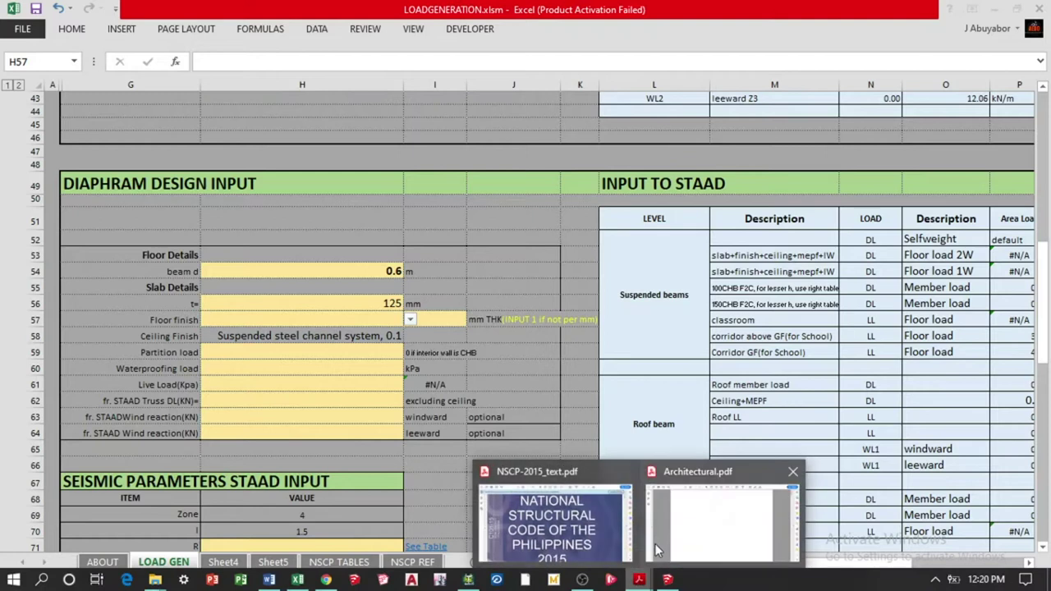
pyautogui.moveTo(698, 524)
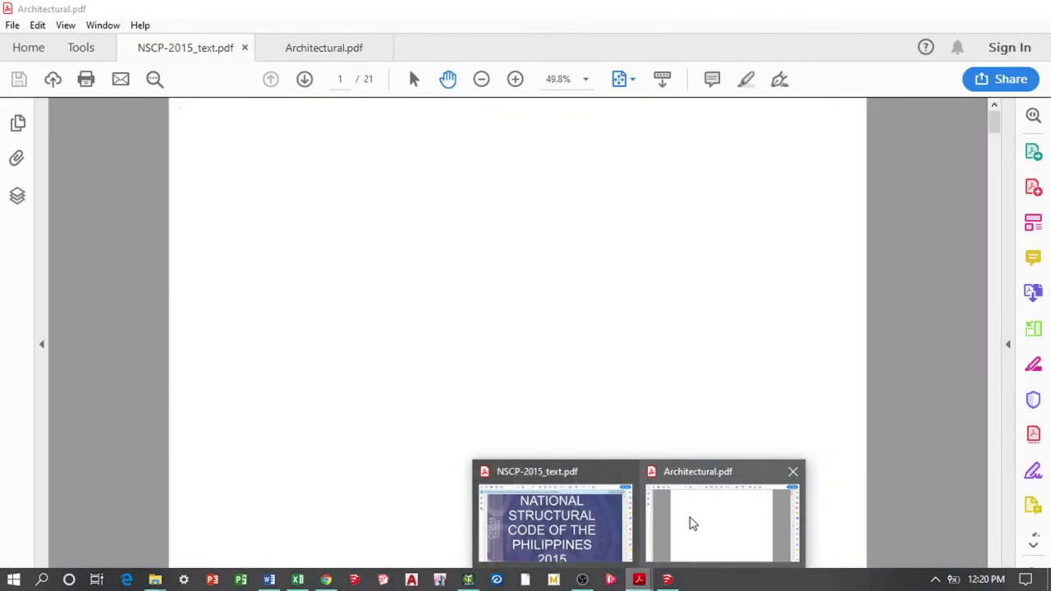
pyautogui.click(692, 523)
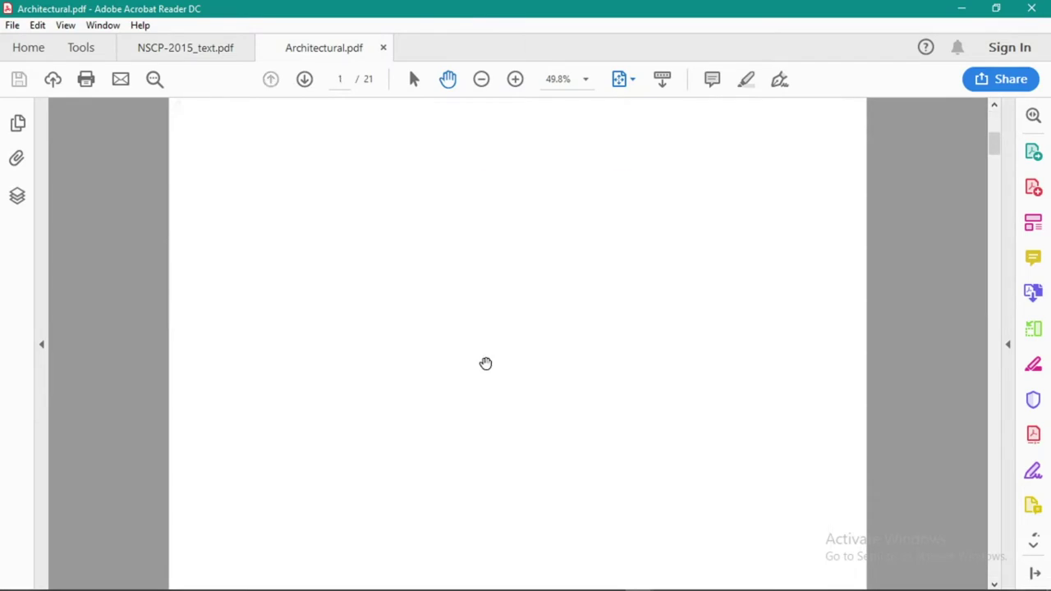
pyautogui.scroll(-10, 486, 364)
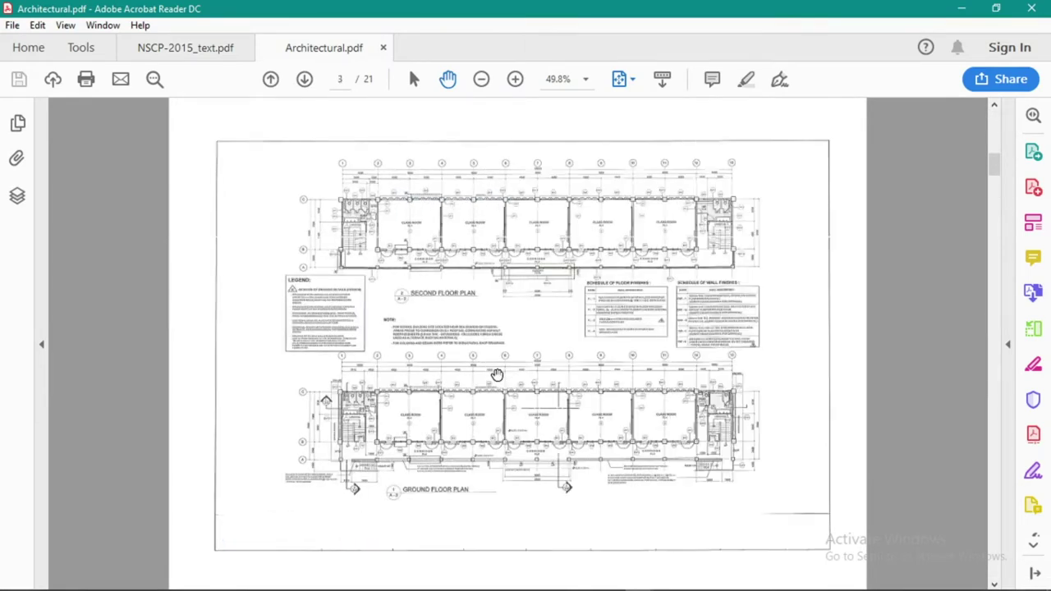
pyautogui.scroll(3, 497, 375)
pyautogui.scroll(-3, 498, 374)
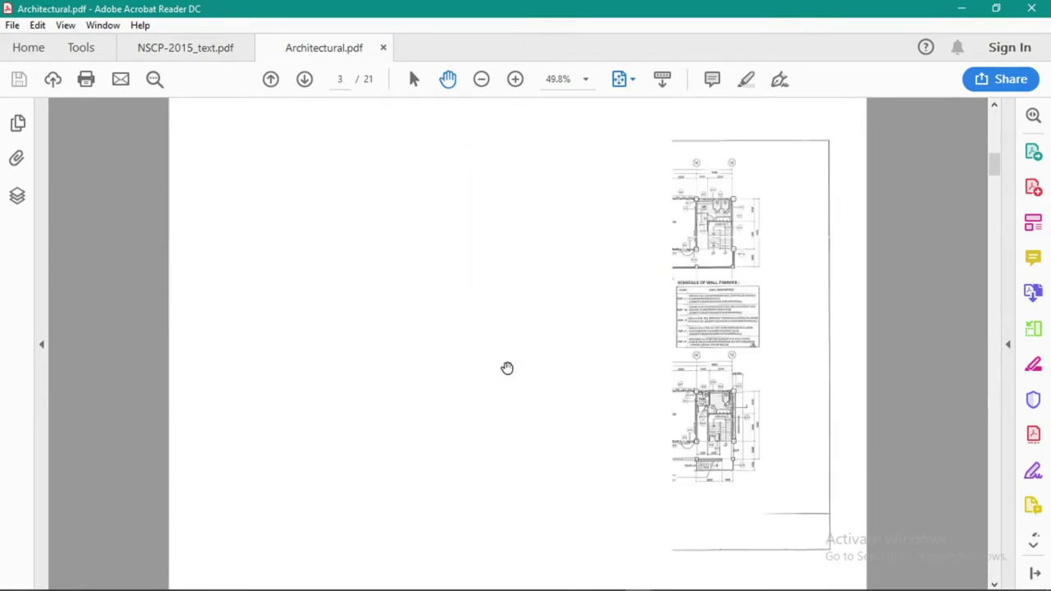
pyautogui.keyDown('ctrl'); pyautogui.scroll(2, 679, 363); pyautogui.keyUp('ctrl')
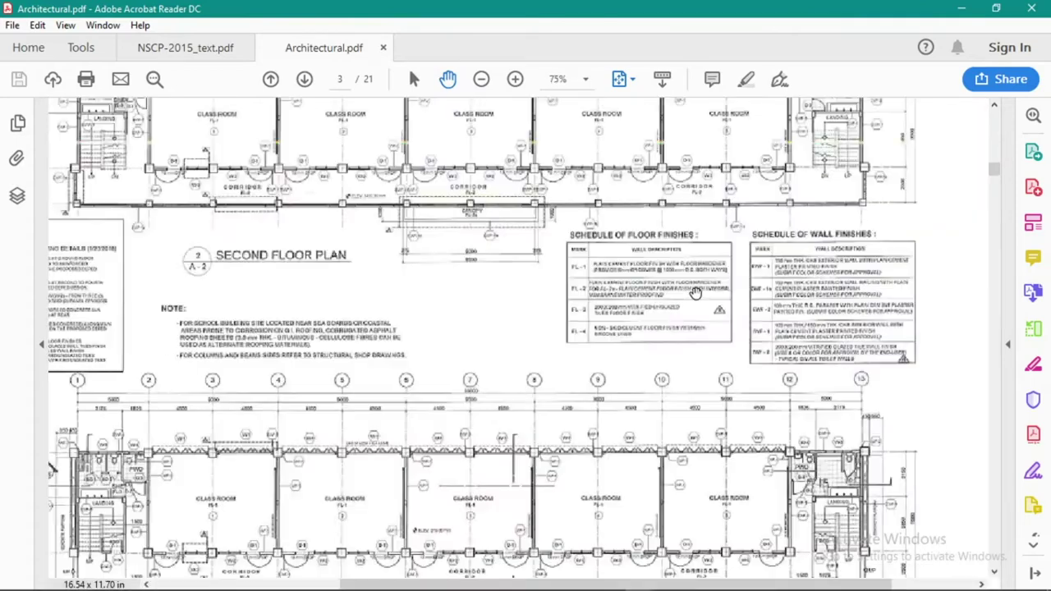
pyautogui.keyDown('ctrl'); pyautogui.scroll(1, 694, 293); pyautogui.keyUp('ctrl')
pyautogui.keyDown('ctrl'); pyautogui.scroll(3, 672, 288); pyautogui.keyUp('ctrl')
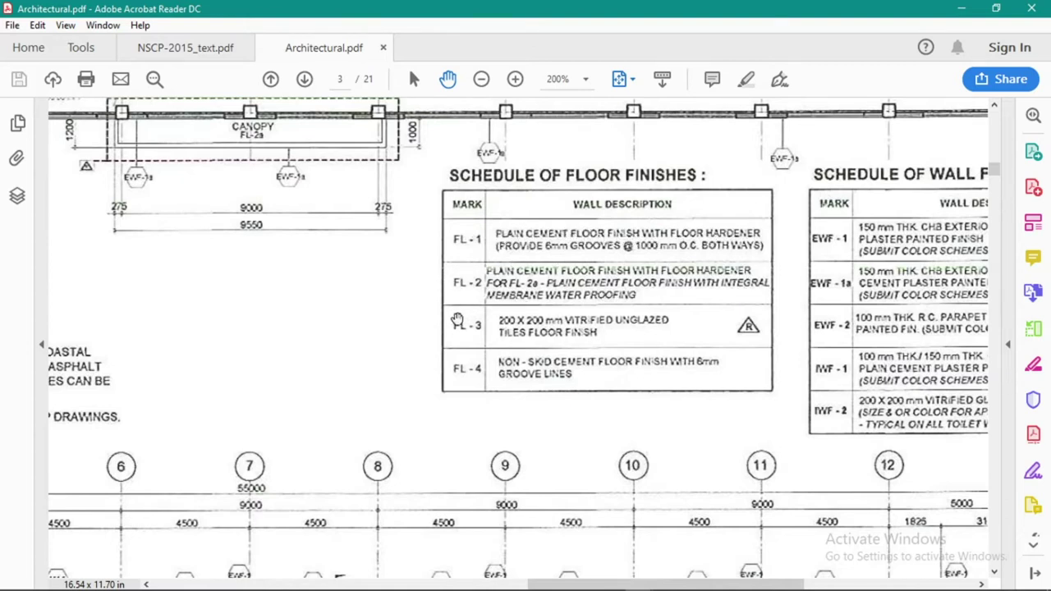
# Examine the descriptions of floor finishes FL-1 to FL-4 in the schedule.
pyautogui.keyDown('ctrl'); pyautogui.scroll(-1, 434, 322); pyautogui.keyUp('ctrl')
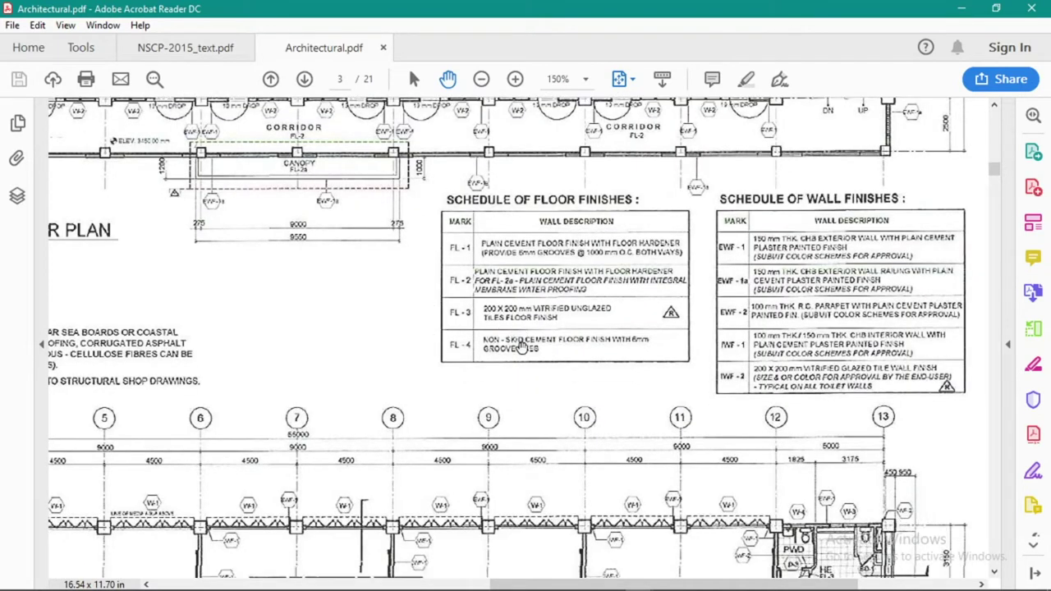
pyautogui.keyDown('ctrl'); pyautogui.scroll(-1, 521, 348); pyautogui.keyUp('ctrl')
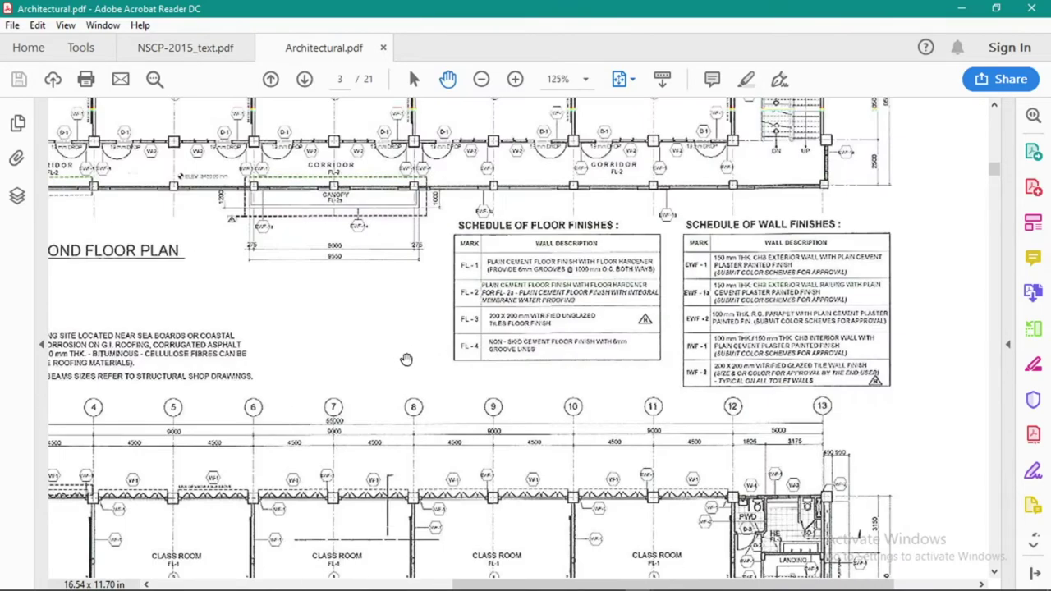
pyautogui.moveTo(407, 359)
pyautogui.mouseDown()
pyautogui.moveTo(765, 363)
pyautogui.moveTo(437, 374)
pyautogui.mouseUp()
pyautogui.moveTo(657, 398); pyautogui.dragTo(583, 390)
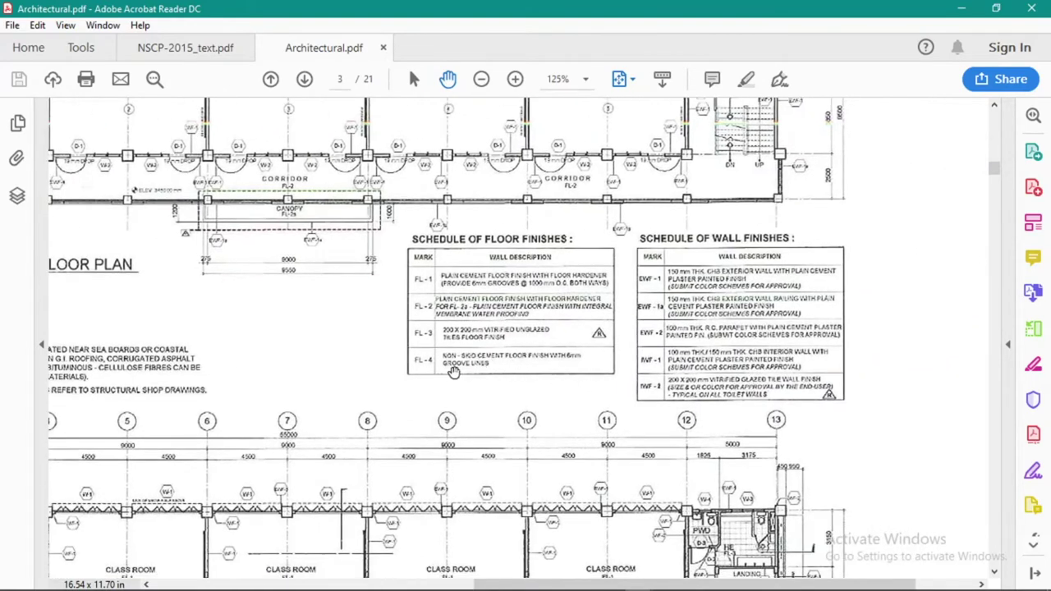
pyautogui.keyDown('ctrl'); pyautogui.scroll(3, 510, 365); pyautogui.keyUp('ctrl')
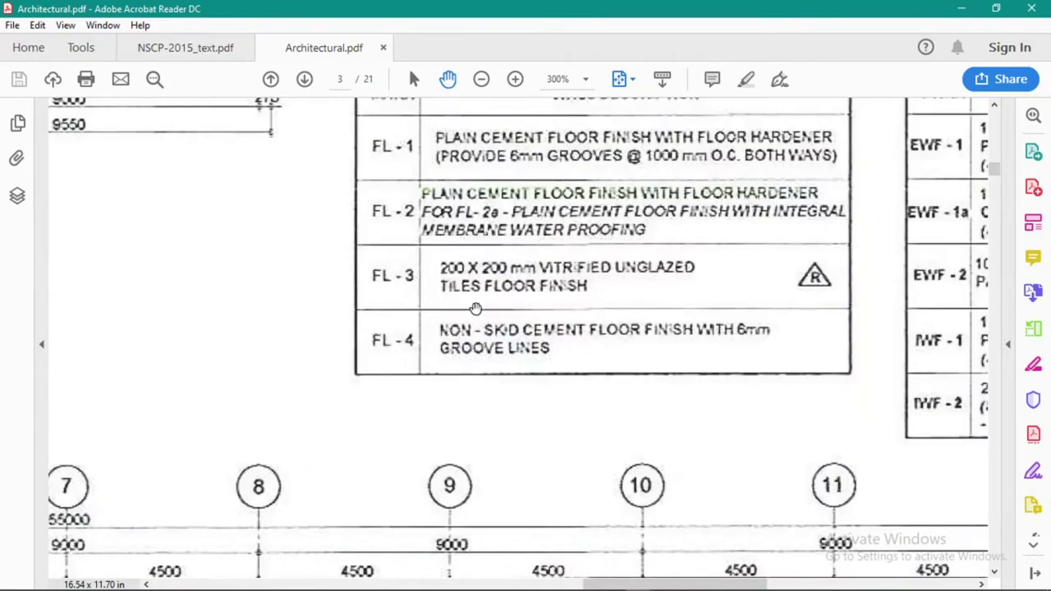
pyautogui.keyDown('ctrl'); pyautogui.scroll(-1, 478, 311); pyautogui.keyUp('ctrl')
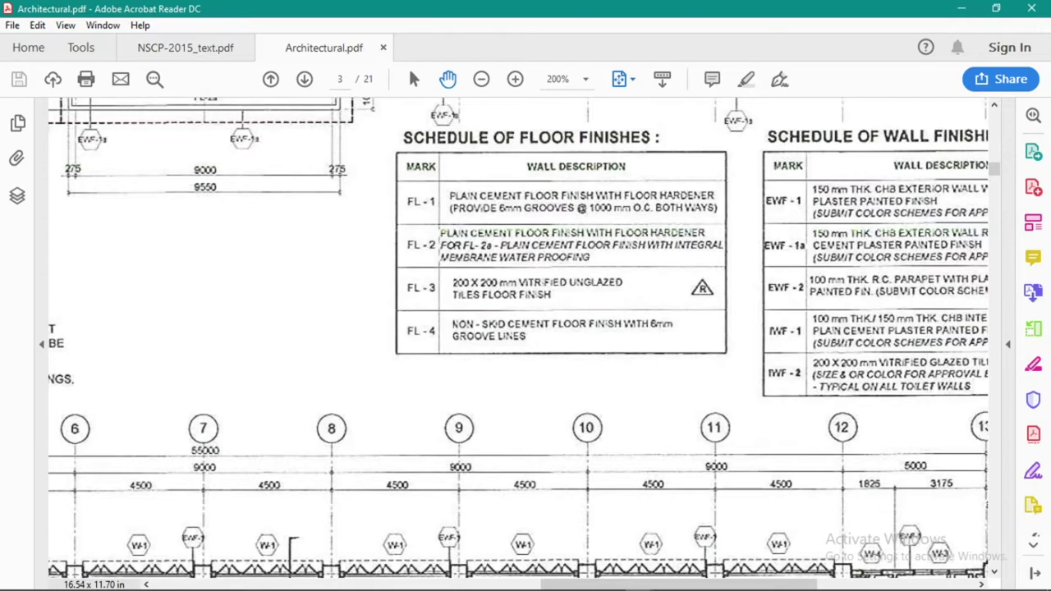
# Back in Excel, set the floor finish to Cement finish (25 mm) on stoneconcrete fill. 1.53, with a thickness input of 1.
pyautogui.click(298, 580)
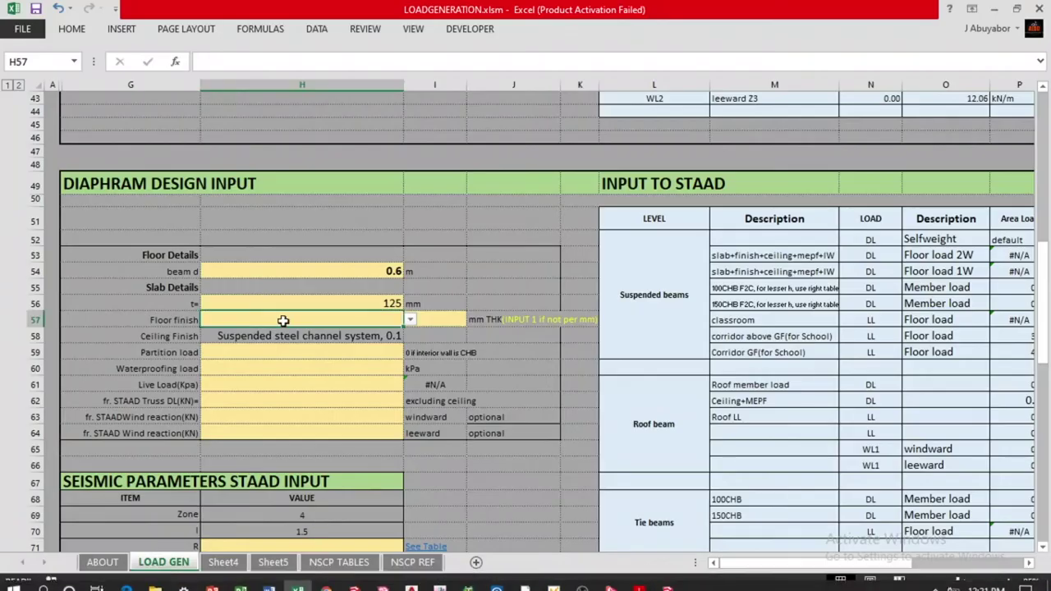
pyautogui.click(409, 319)
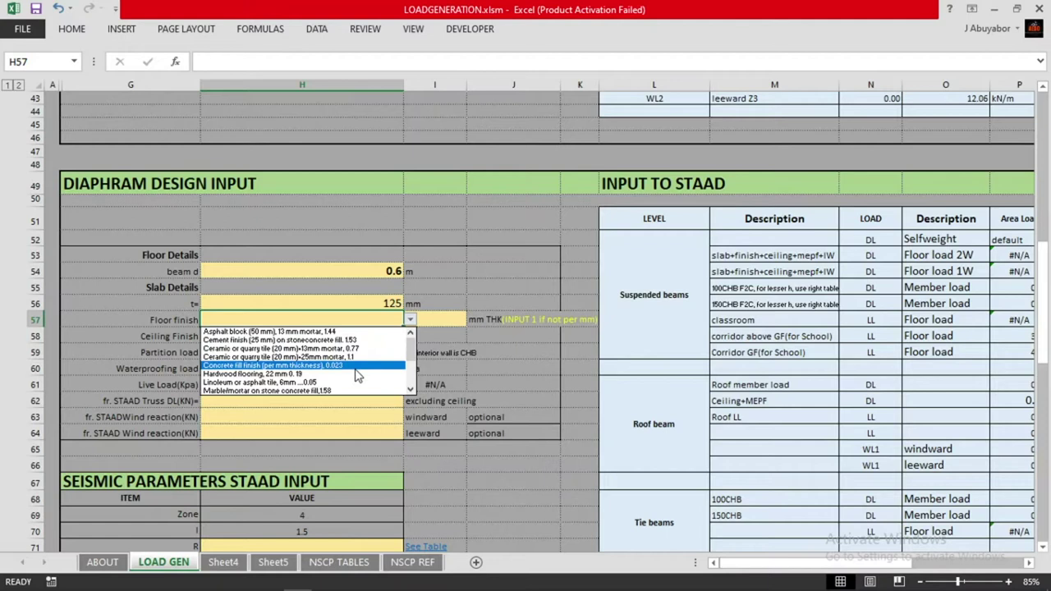
pyautogui.click(340, 341)
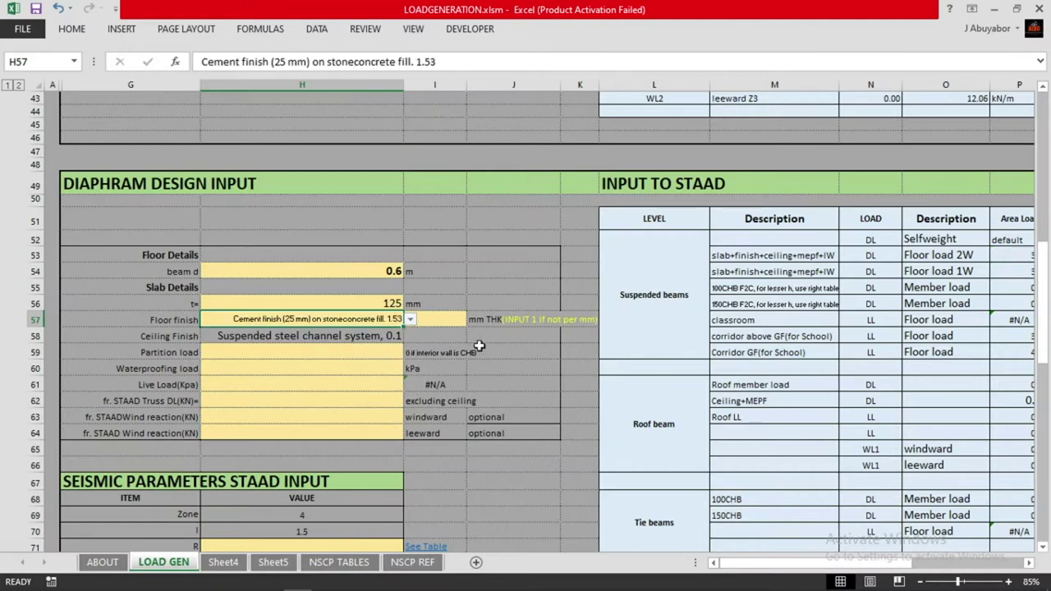
pyautogui.click(514, 364)
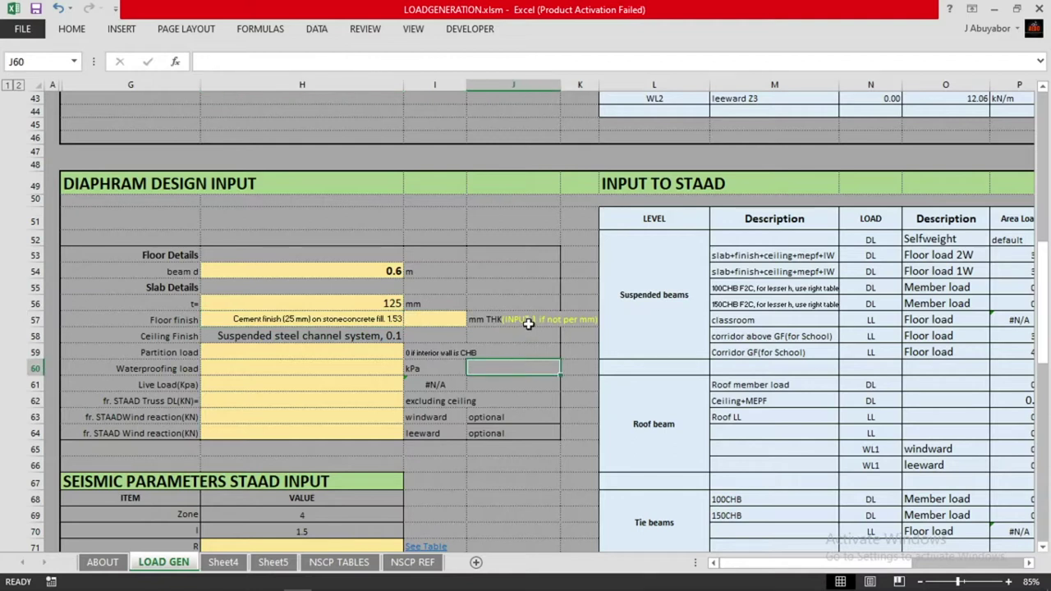
pyautogui.click(432, 321)
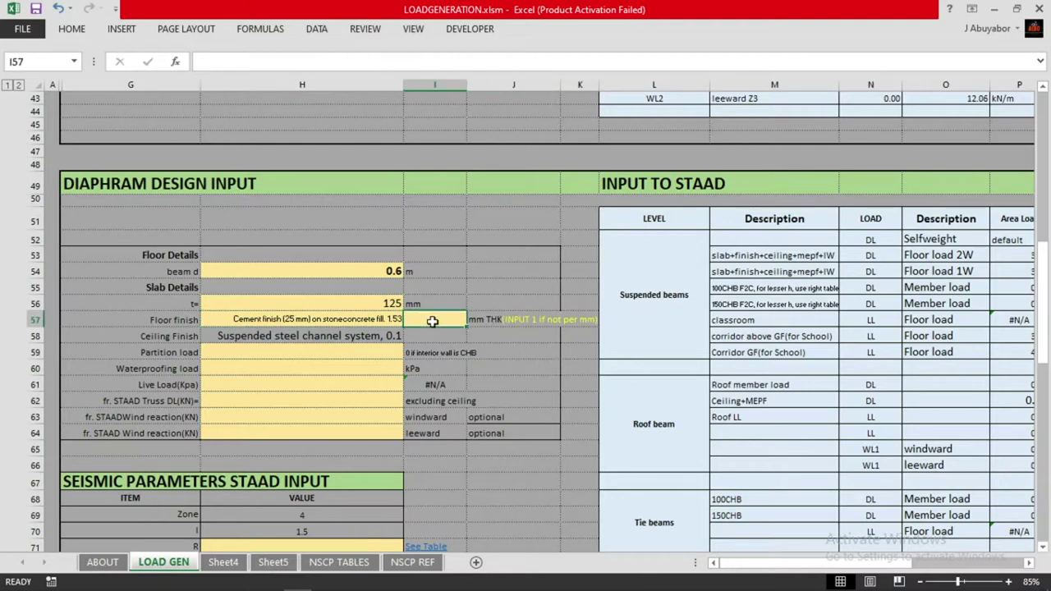
pyautogui.write('1')
pyautogui.click(532, 353)
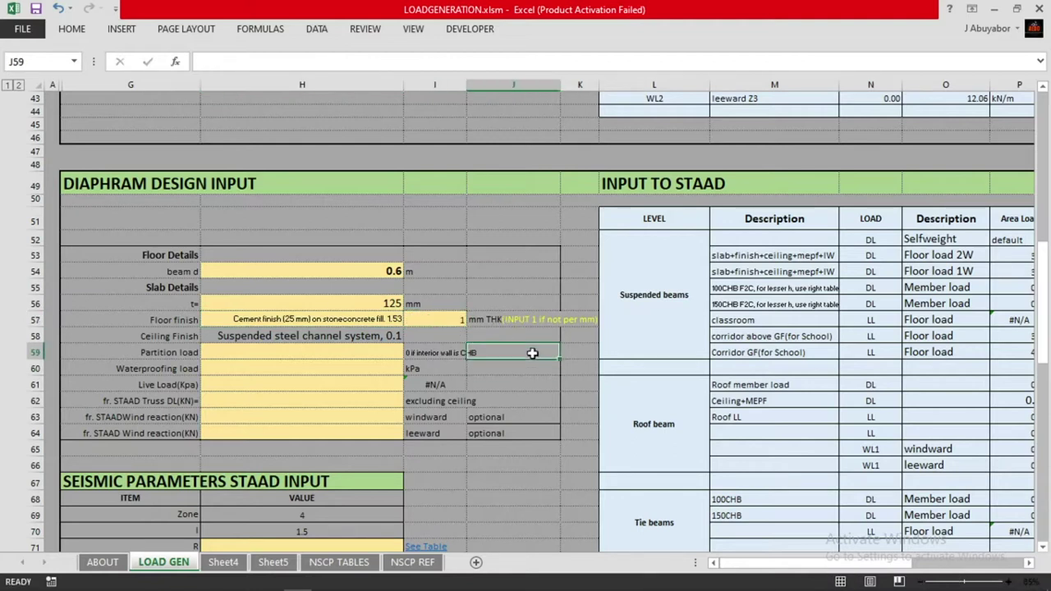
# Set the floor finish to Concrete fill finish (per mm thickness), 0.023, with a thickness of 25 mm.
pyautogui.click(377, 322)
pyautogui.click(412, 319)
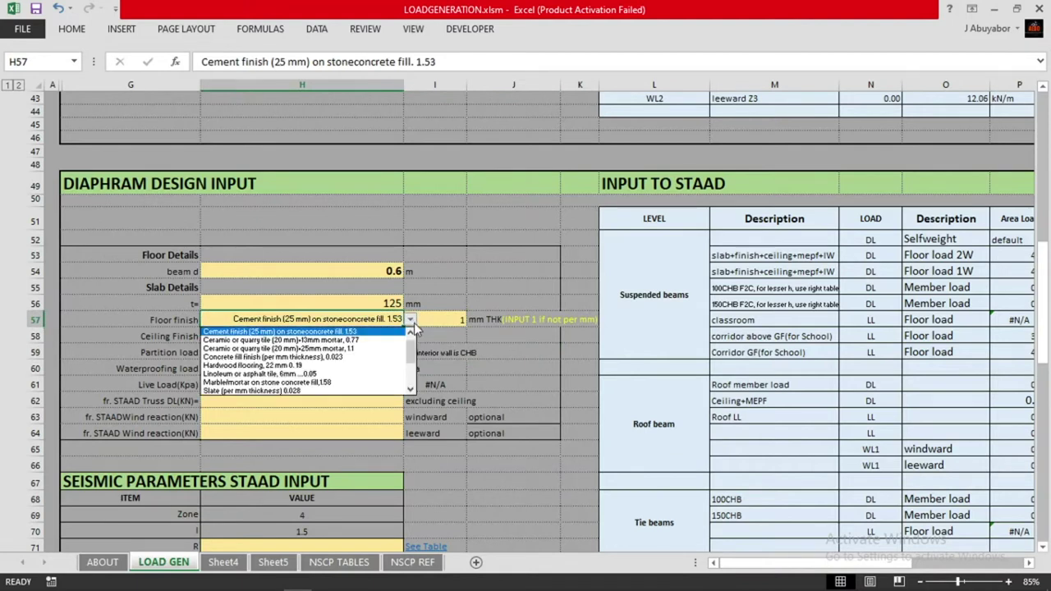
pyautogui.click(411, 333)
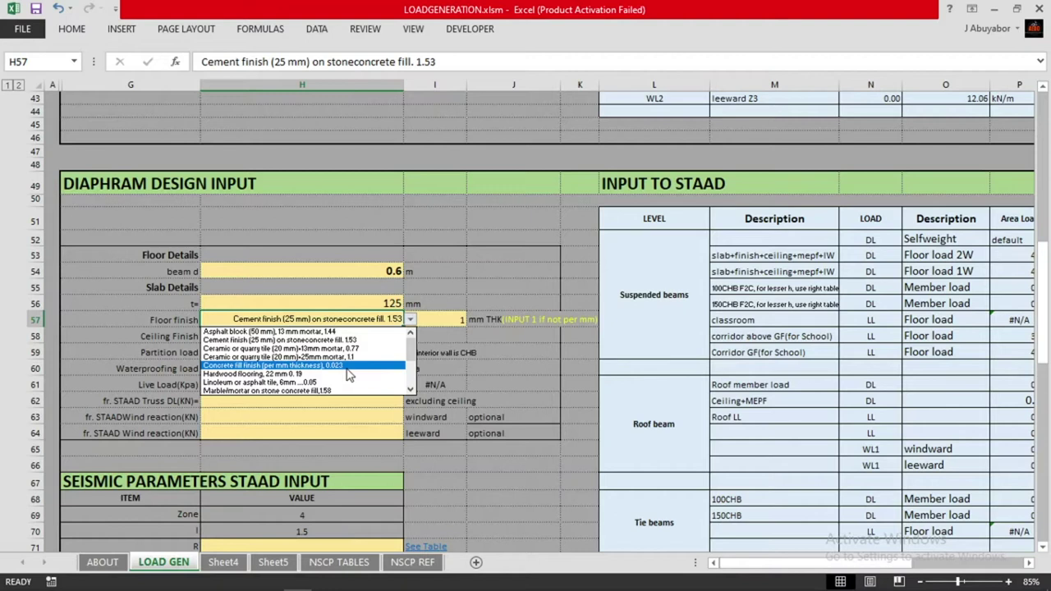
pyautogui.click(301, 366)
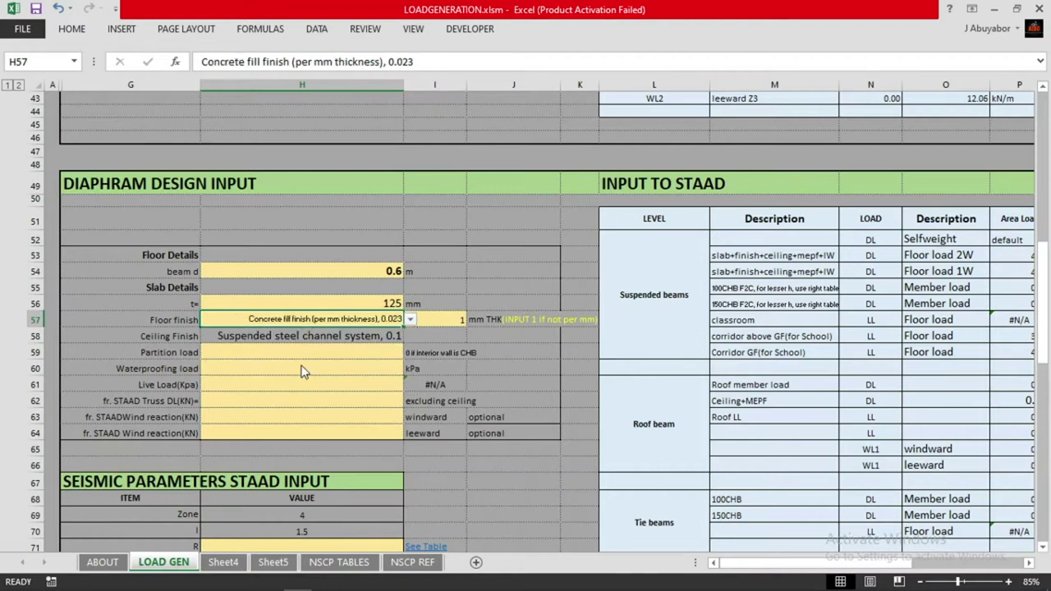
pyautogui.click(436, 319)
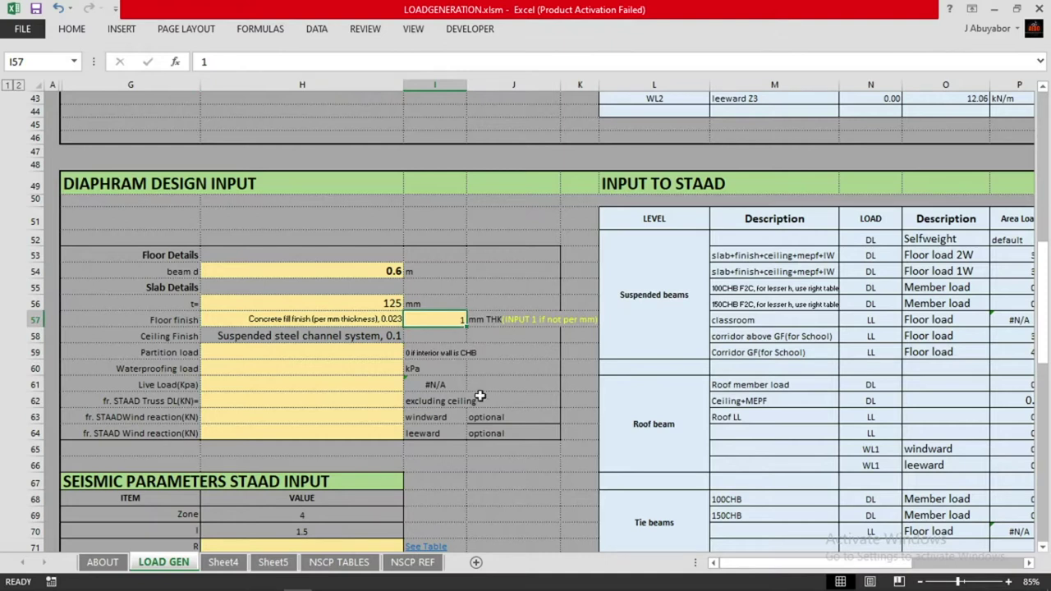
pyautogui.write('25')
pyautogui.press('Return')
# Set the floor finish to Cement finish (25 mm) on stoneconcrete fill. 1.53, with a thickness input of 1.
pyautogui.click(395, 320)
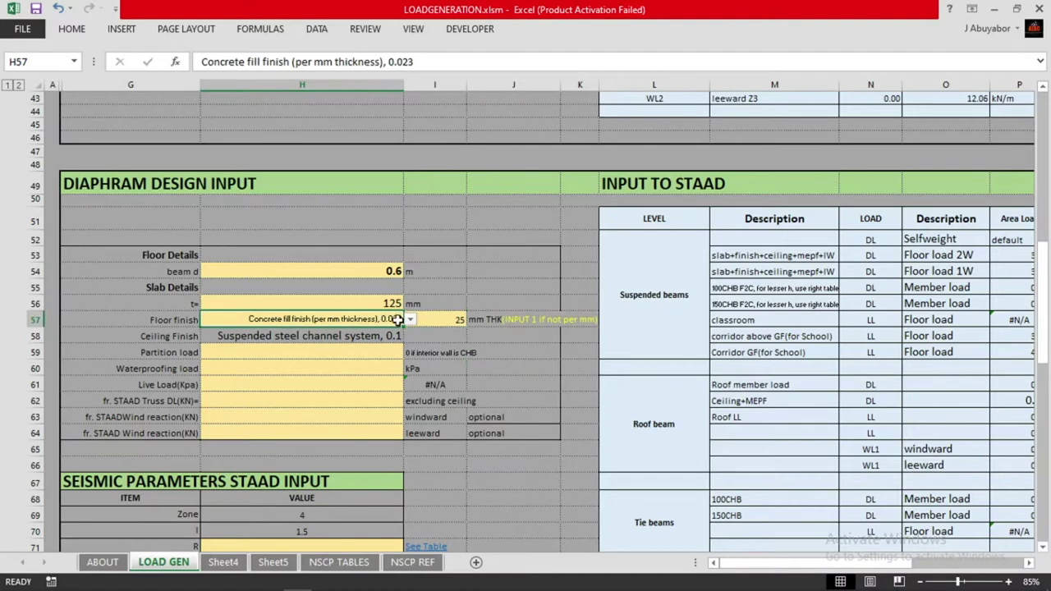
pyautogui.click(410, 319)
pyautogui.scroll(2, 413, 354)
pyautogui.scroll(3, 413, 353)
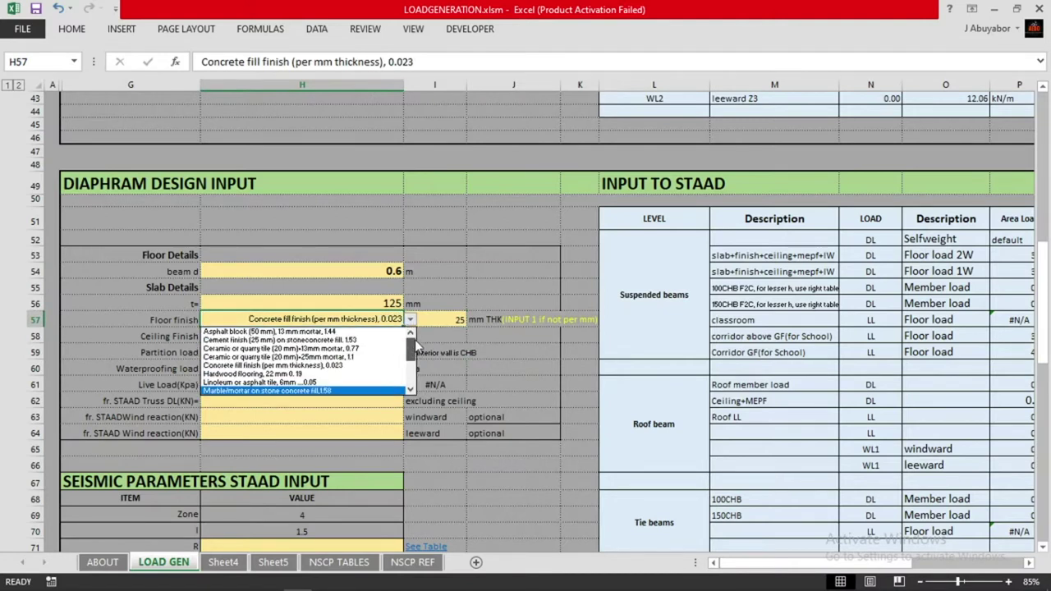
pyautogui.click(362, 341)
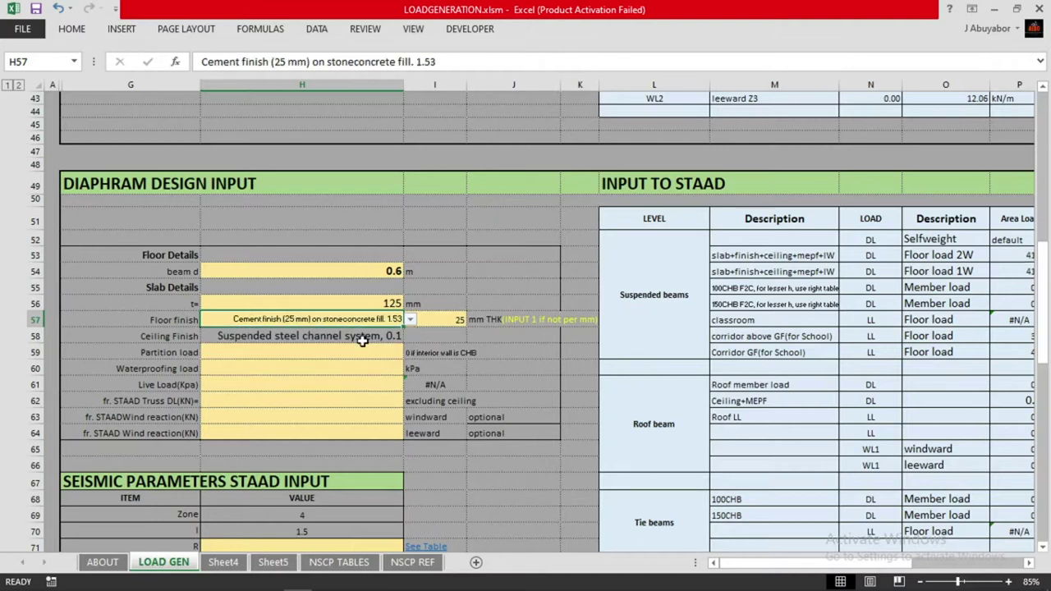
pyautogui.click(442, 319)
pyautogui.write('2')
pyautogui.press('Return')
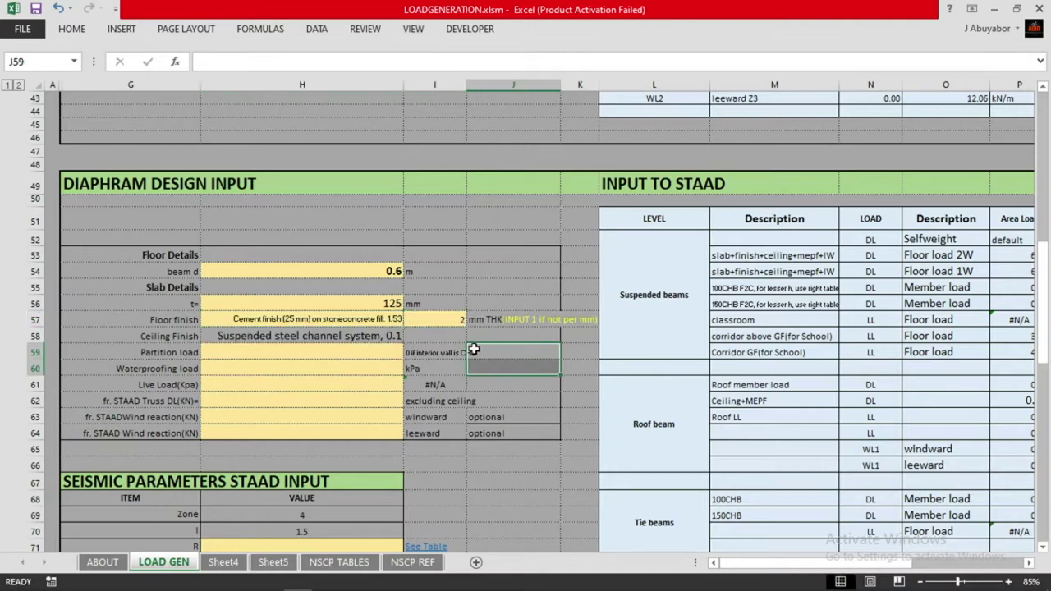
pyautogui.click(451, 320)
pyautogui.write('1')
pyautogui.click(487, 290)
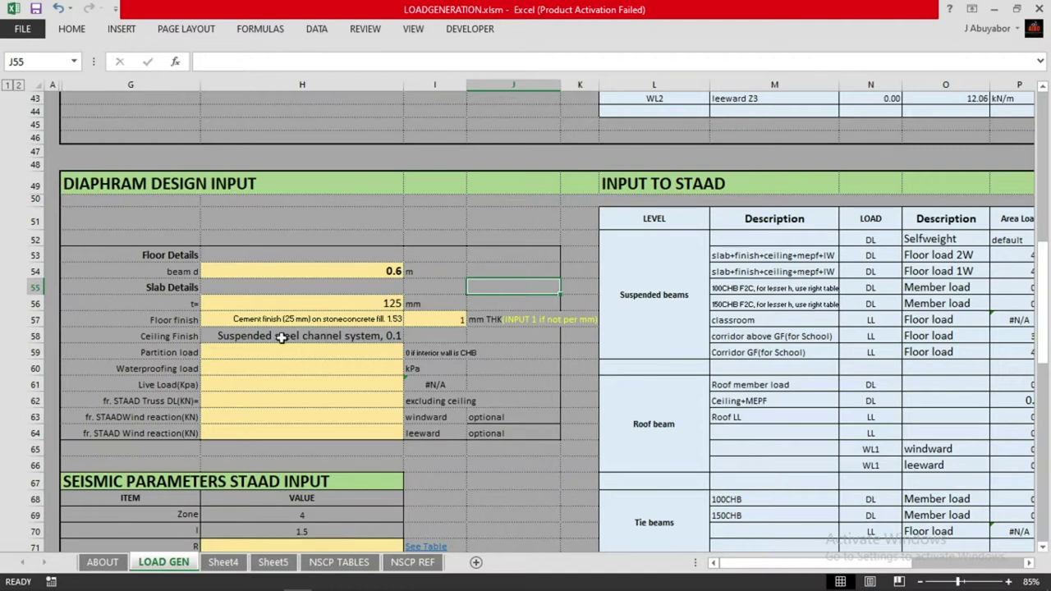
# Set the partition load in the diaphragm design input to 0.
pyautogui.click(303, 317)
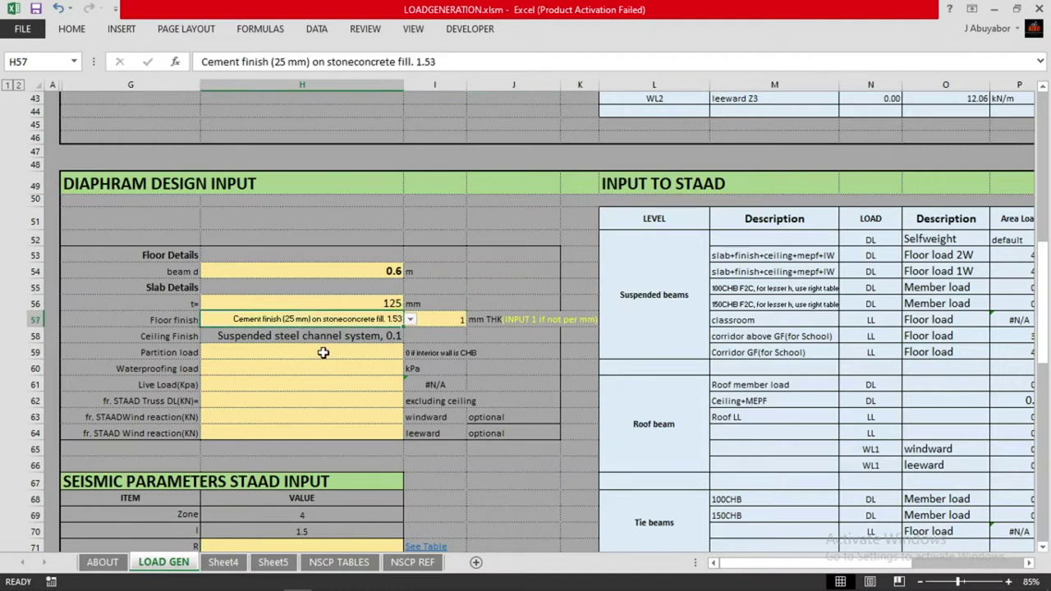
pyautogui.click(324, 352)
pyautogui.click(473, 367)
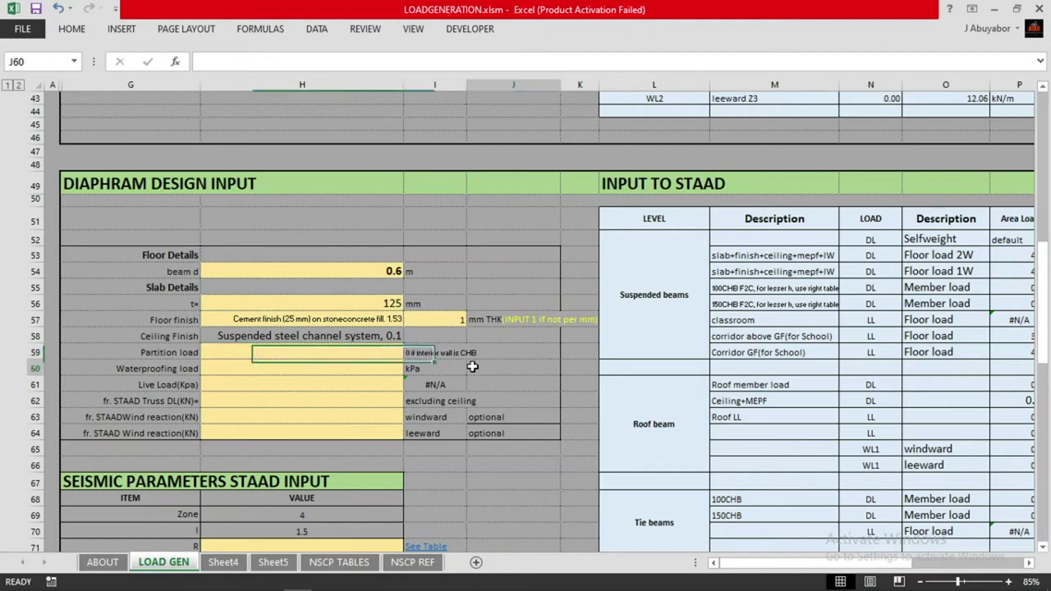
pyautogui.press('Left')
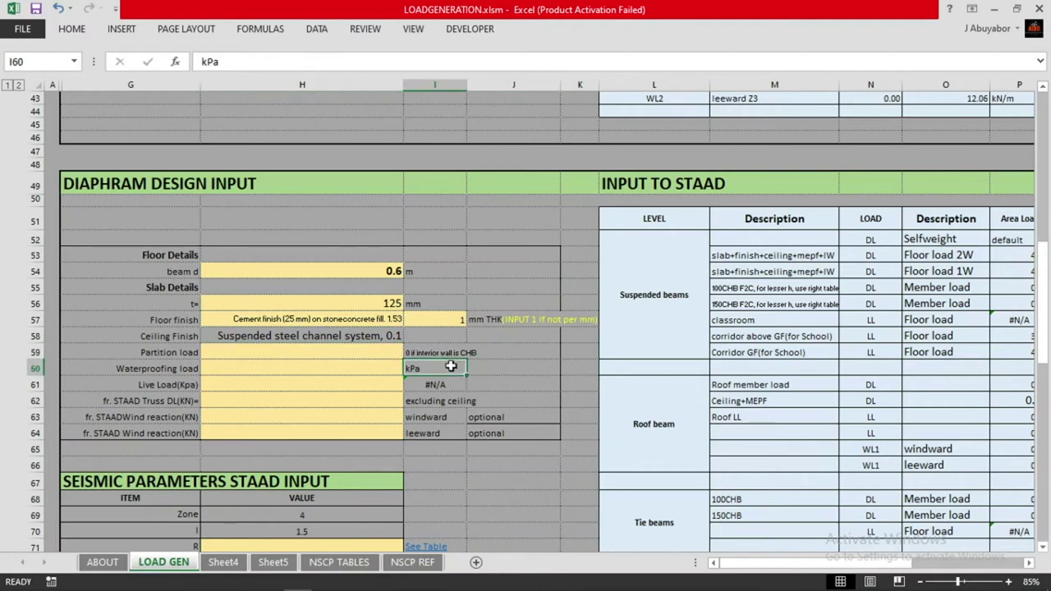
pyautogui.click(363, 346)
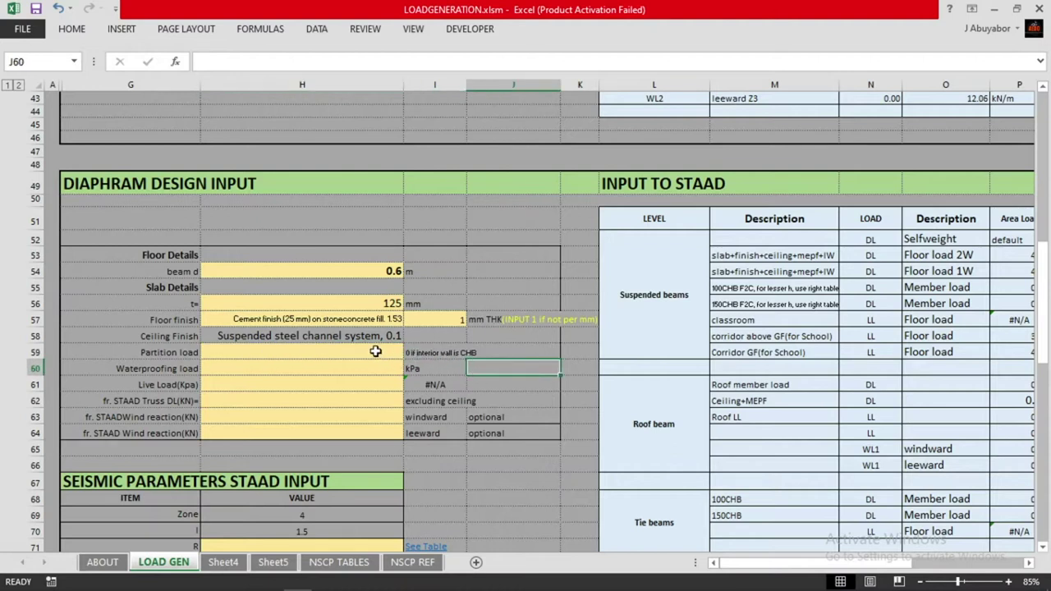
pyautogui.click(409, 353)
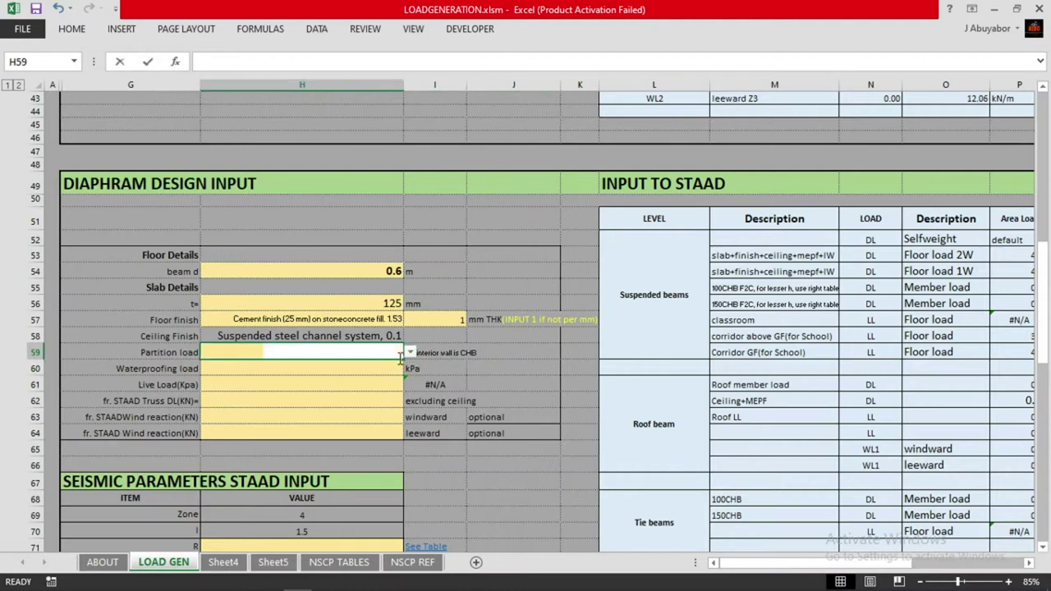
pyautogui.click(386, 364)
pyautogui.click(409, 353)
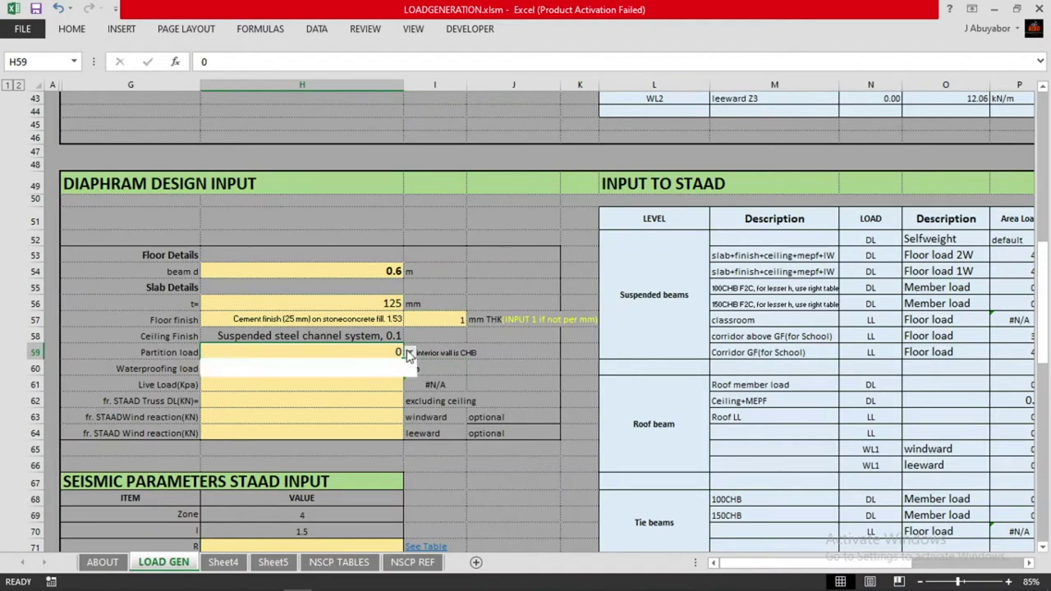
pyautogui.click(390, 365)
pyautogui.click(390, 366)
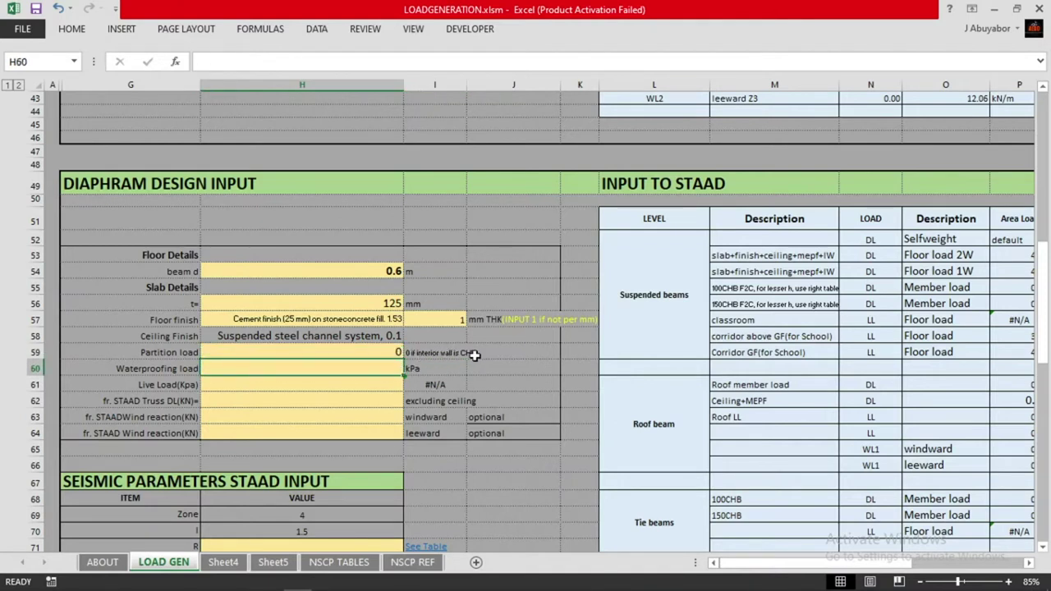
# Set the live load occupancy in the diaphragm design input to School-Classrooms.
pyautogui.click(377, 387)
pyautogui.click(410, 385)
pyautogui.click(409, 385)
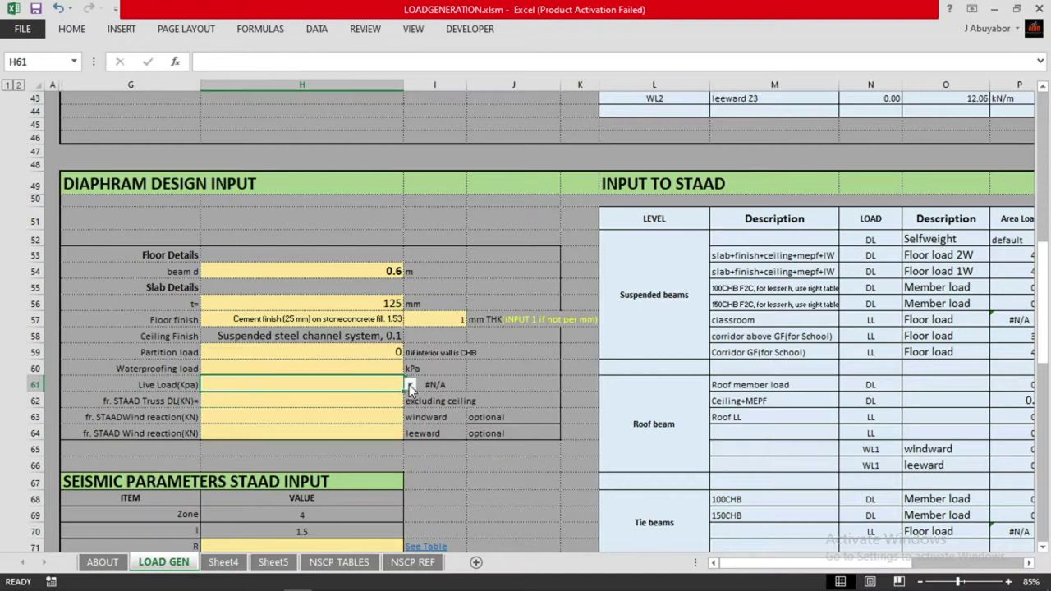
pyautogui.click(483, 383)
pyautogui.moveTo(603, 585)
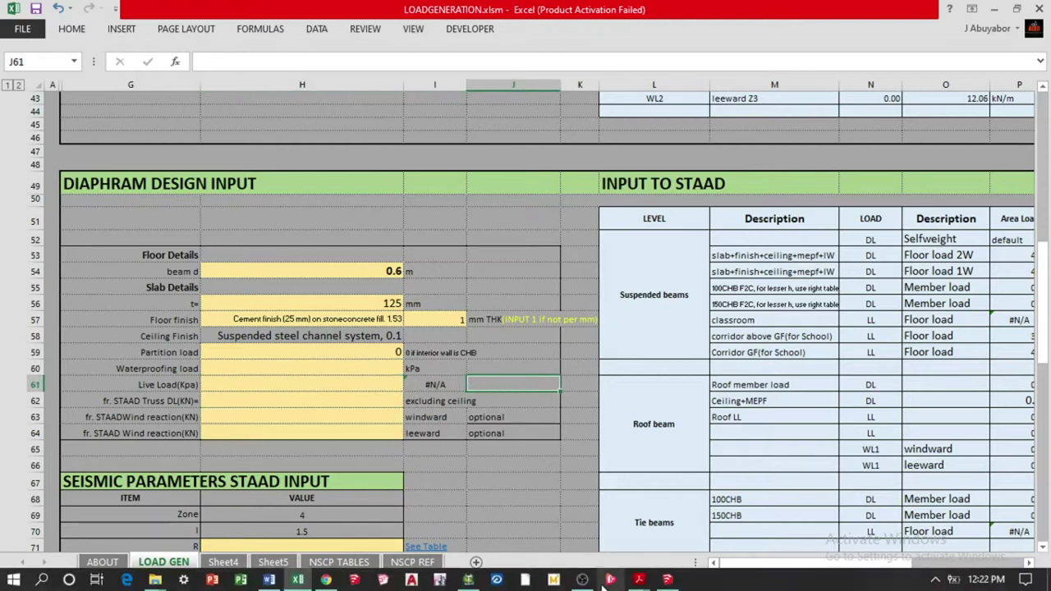
pyautogui.click(382, 389)
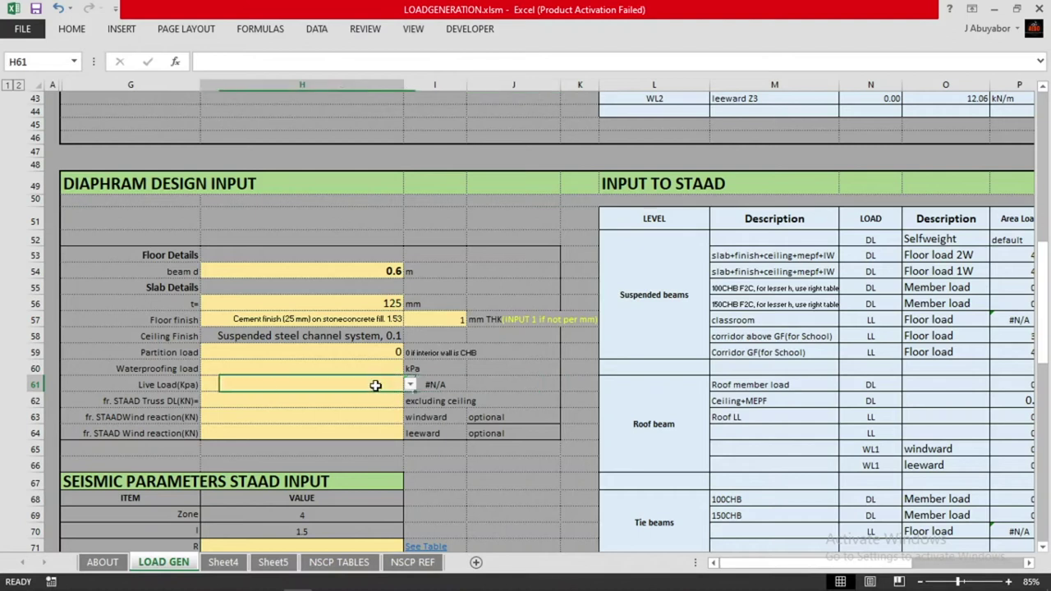
pyautogui.click(410, 385)
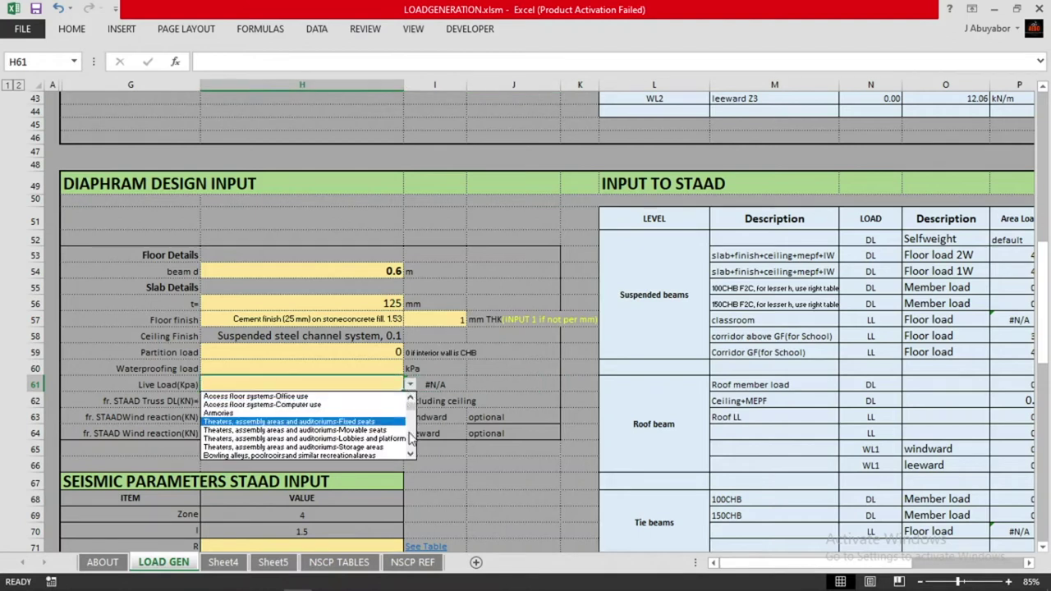
pyautogui.click(412, 451)
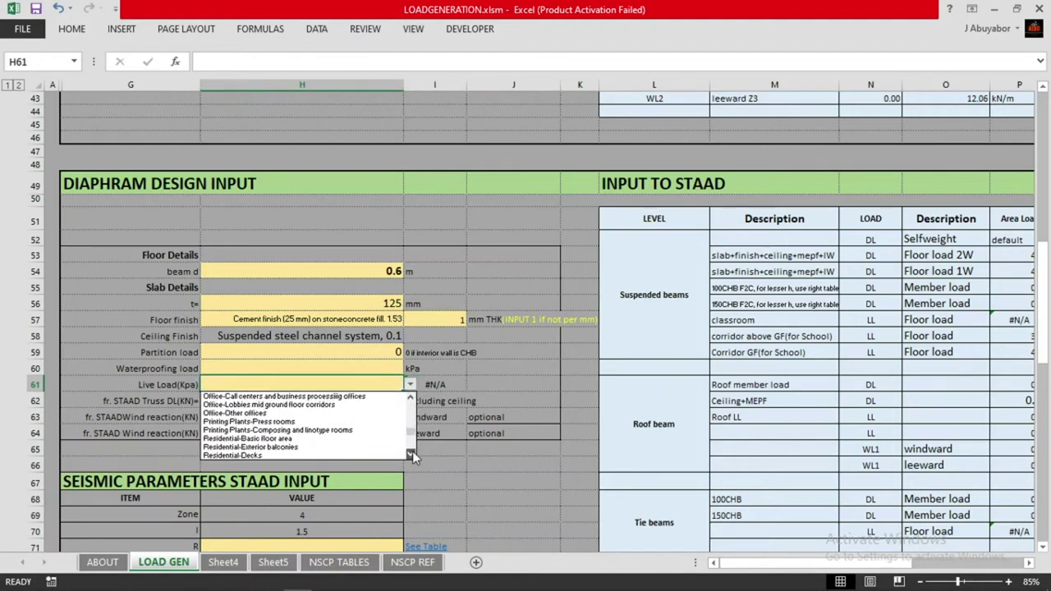
pyautogui.click(412, 455)
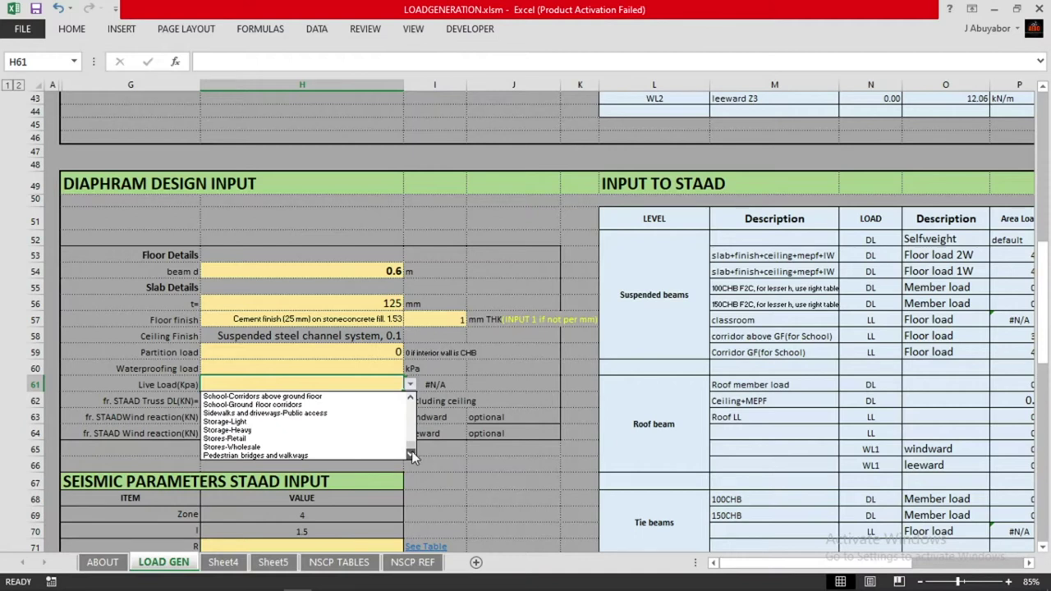
pyautogui.click(412, 445)
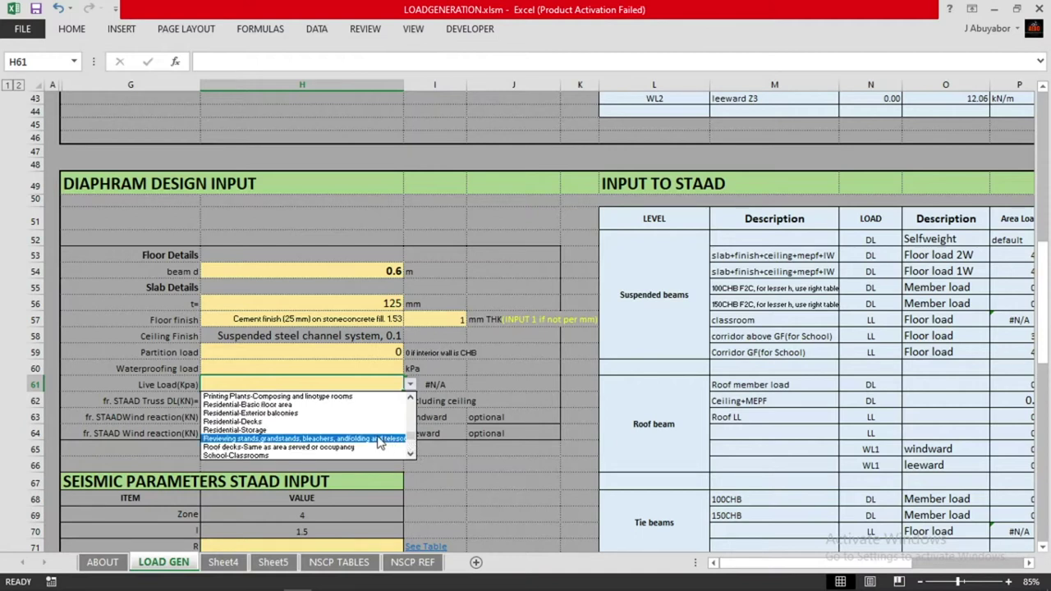
pyautogui.click(328, 405)
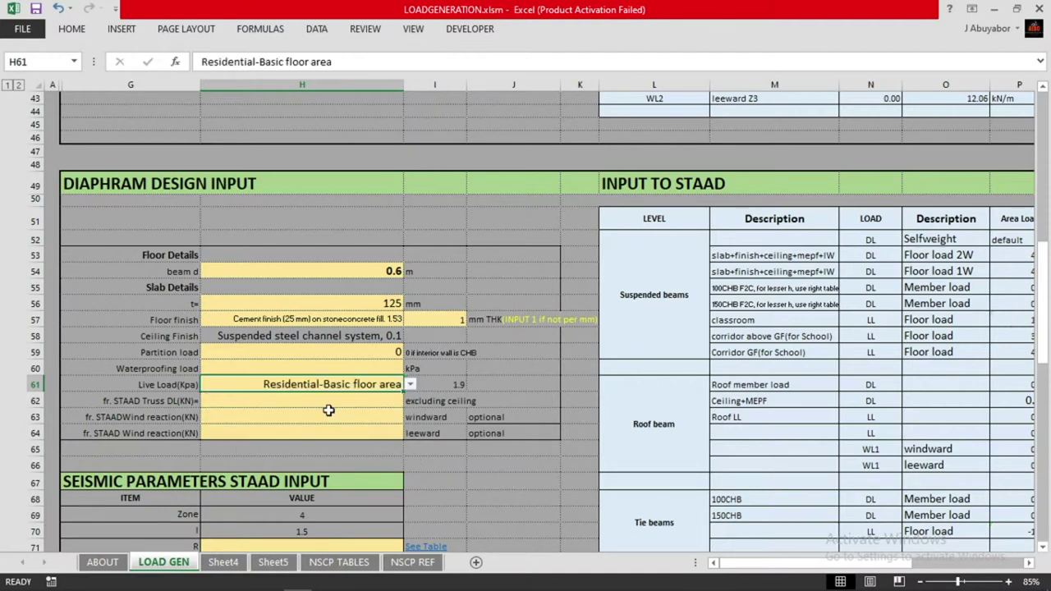
pyautogui.click(409, 383)
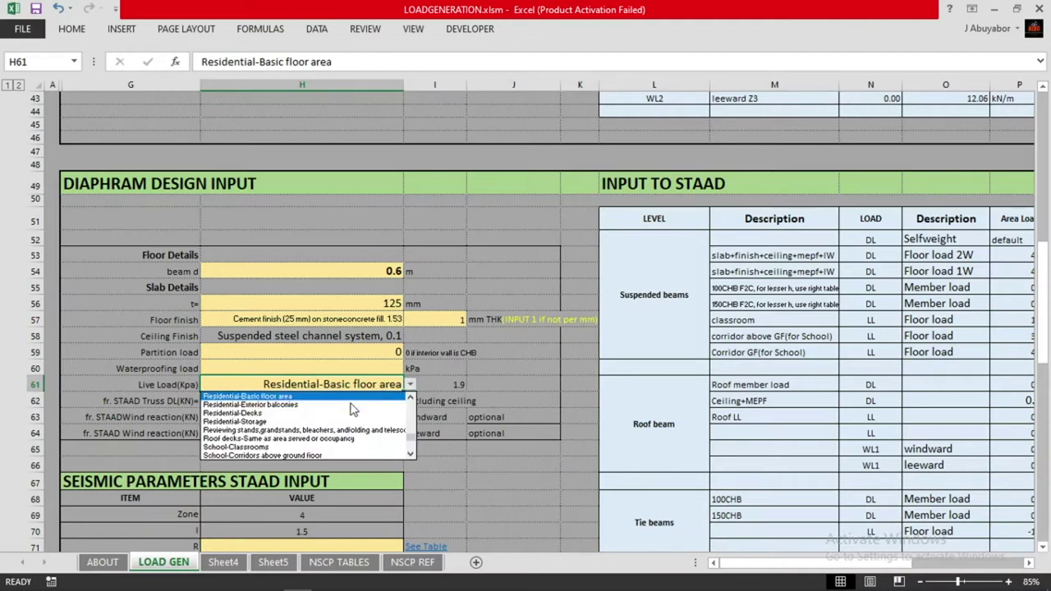
pyautogui.click(411, 454)
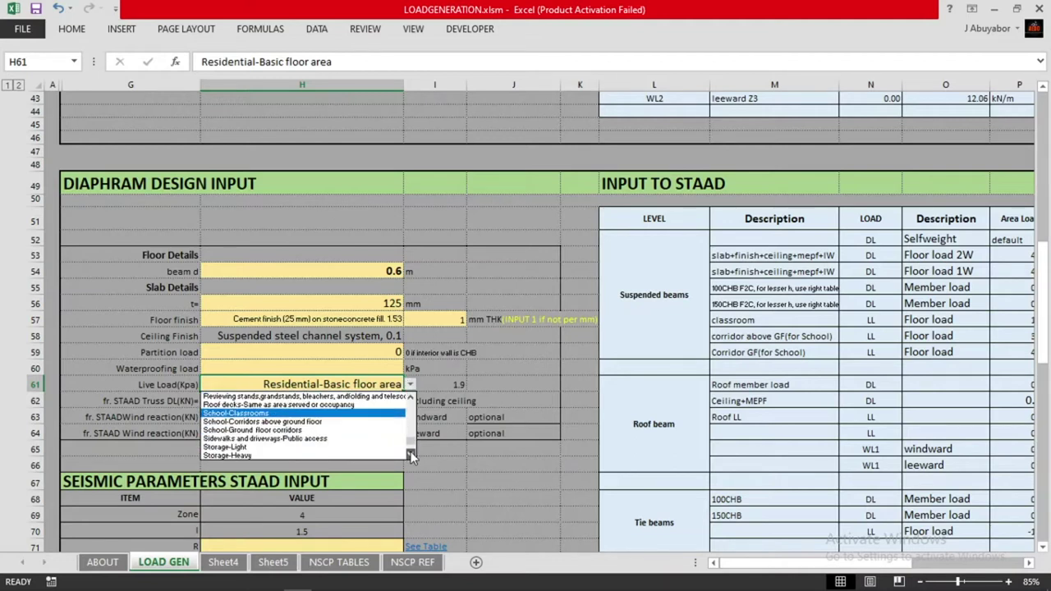
pyautogui.click(289, 416)
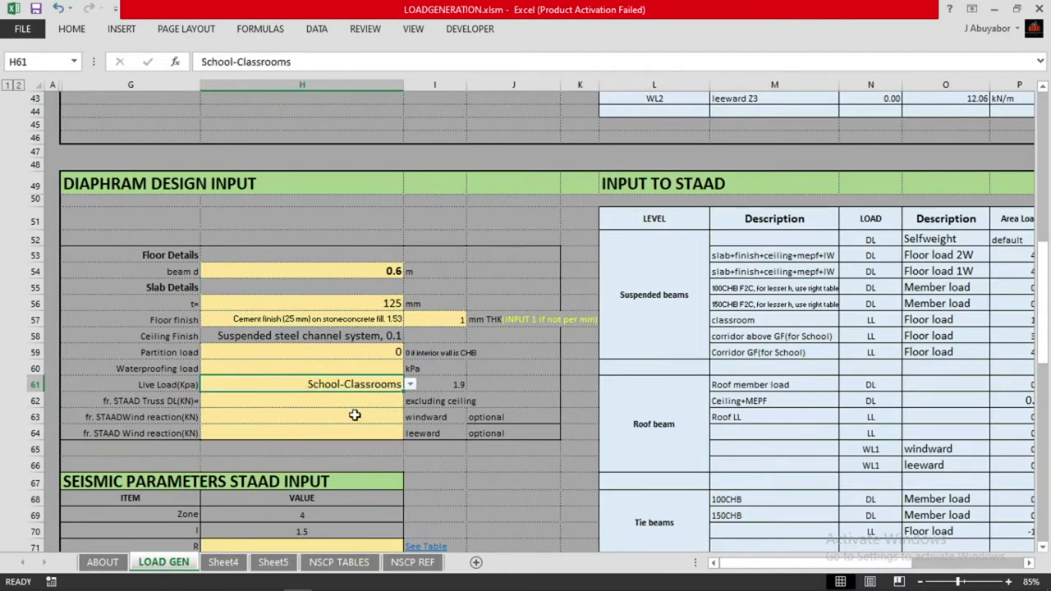
# Examine the looked-up live load and the classroom and corridor area loads for suspended beams in the INPUT TO STAAD table.
pyautogui.click(436, 384)
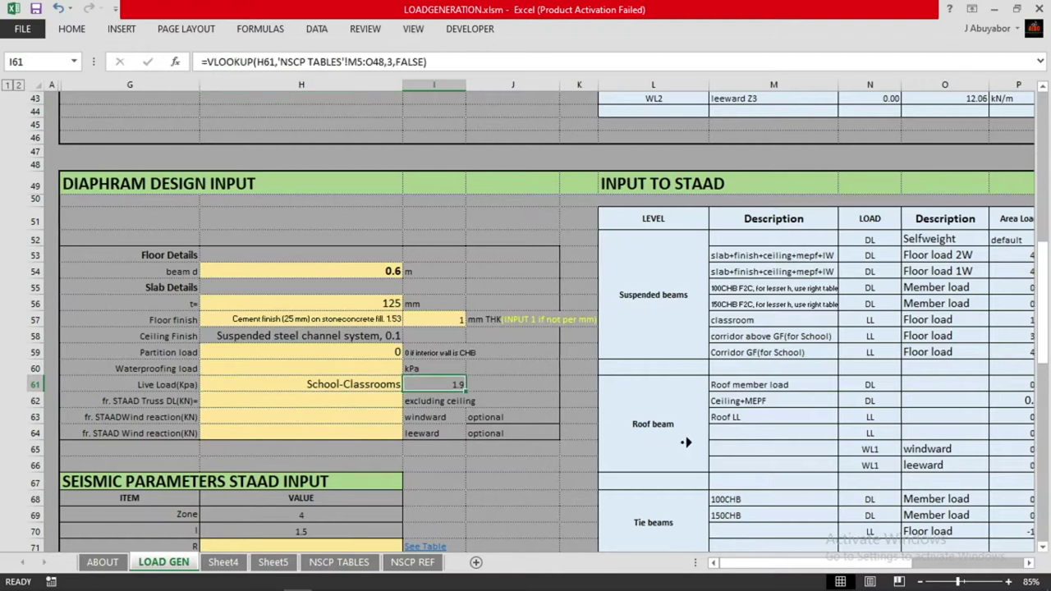
pyautogui.hscroll(3, 673, 443)
pyautogui.hscroll(5, 704, 448)
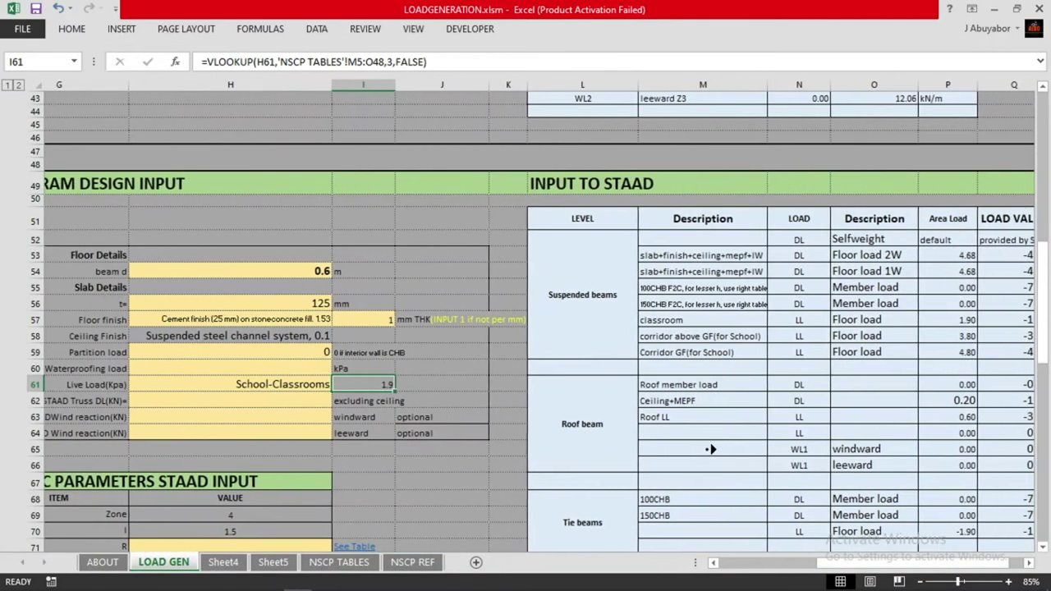
pyautogui.click(678, 336)
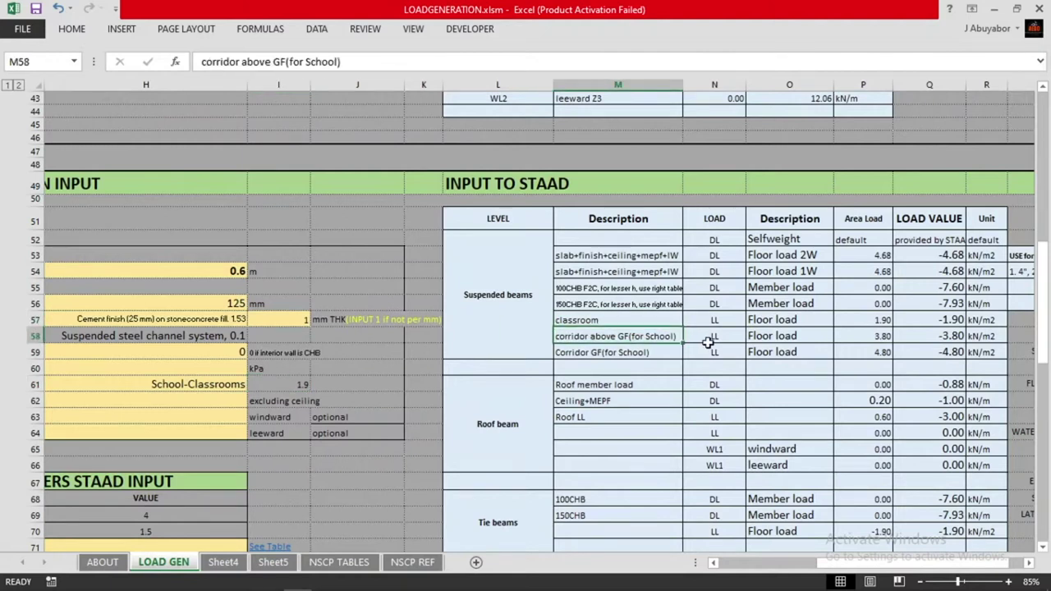
pyautogui.click(667, 353)
pyautogui.click(659, 320)
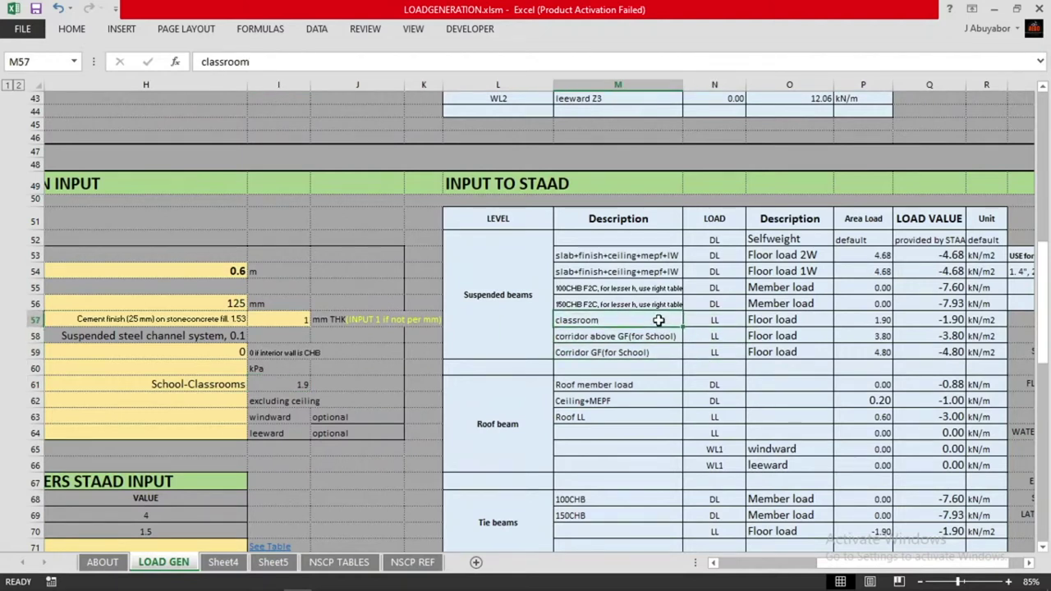
pyautogui.click(860, 320)
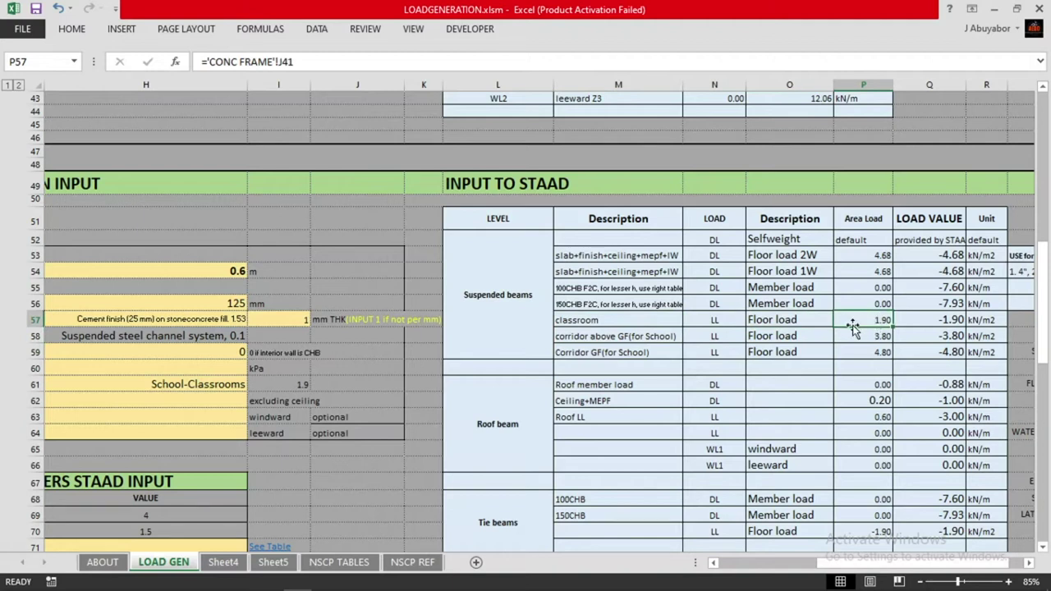
pyautogui.click(855, 337)
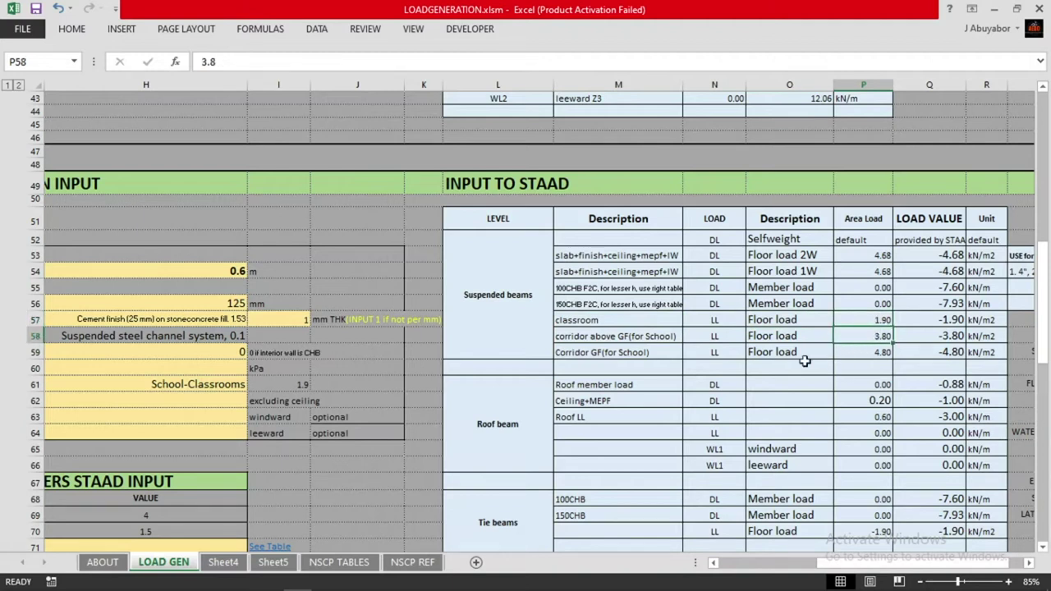
pyautogui.click(620, 336)
pyautogui.click(867, 341)
pyautogui.click(608, 335)
# Try the School-Corridors above ground floor occupancy for the diaphragm live load and return to School-Classrooms.
pyautogui.click(226, 387)
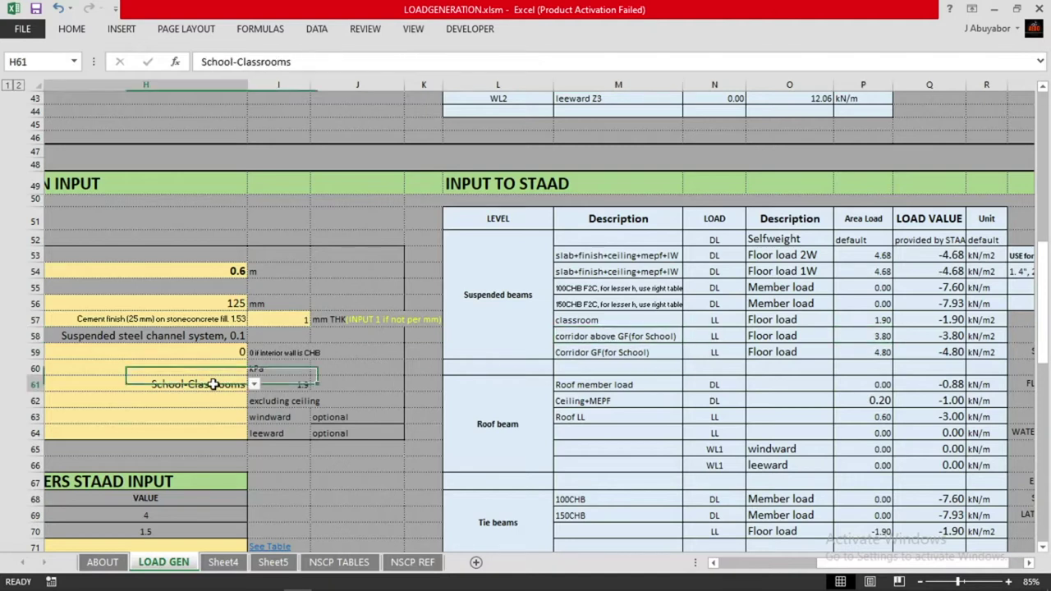
pyautogui.click(255, 385)
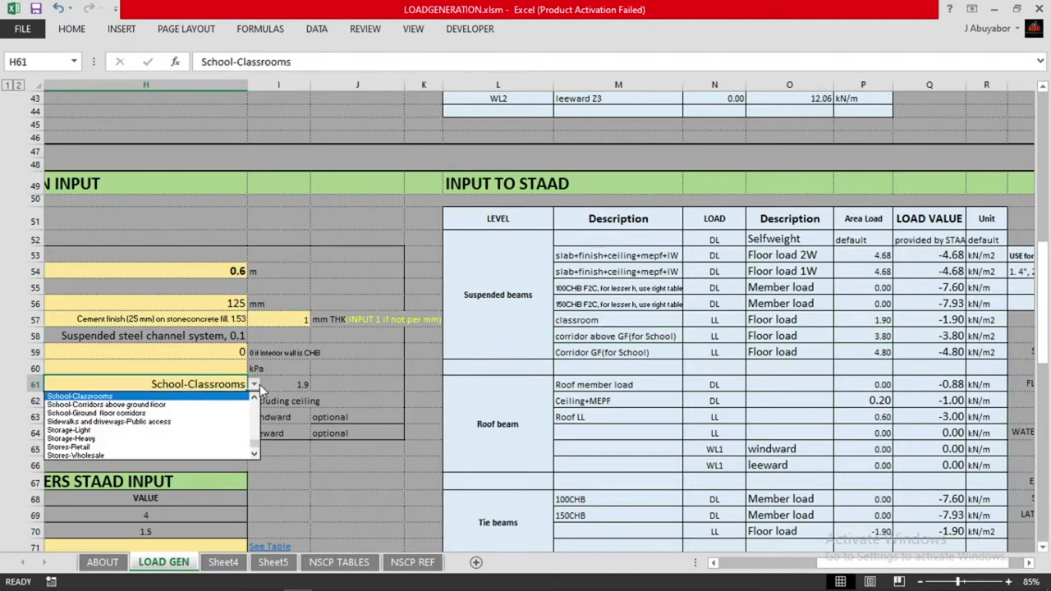
pyautogui.click(217, 405)
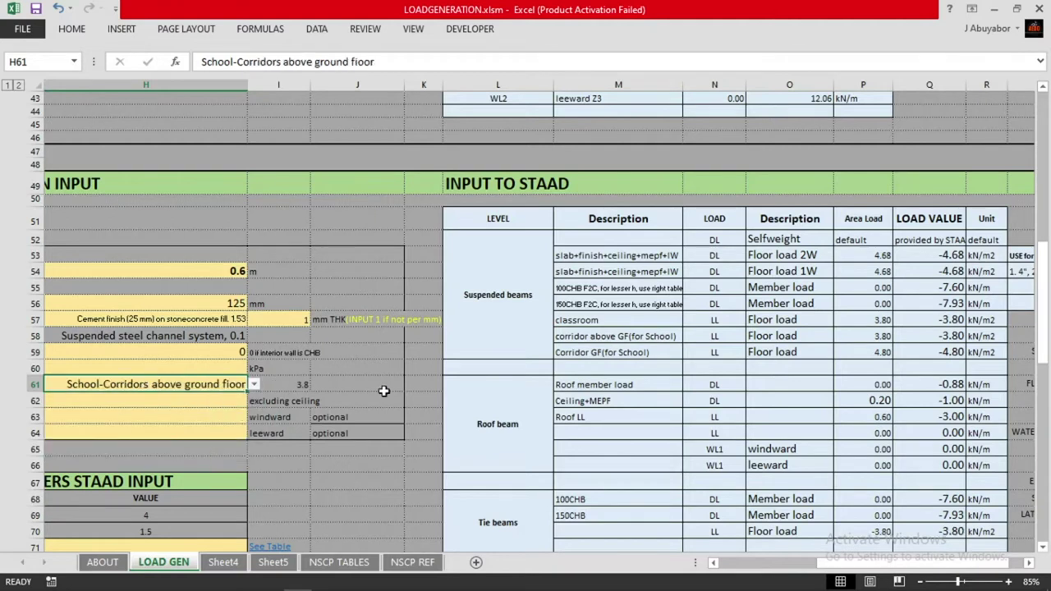
pyautogui.click(254, 386)
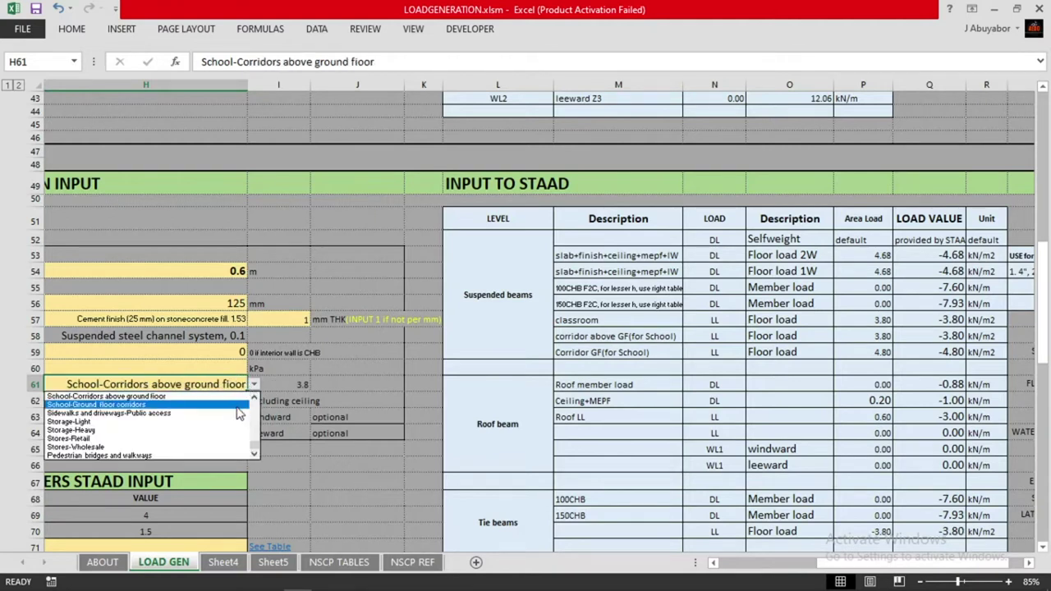
pyautogui.click(238, 397)
# Check the area load and load value for the corridor above GF and review the school live load occupancy options.
pyautogui.click(867, 339)
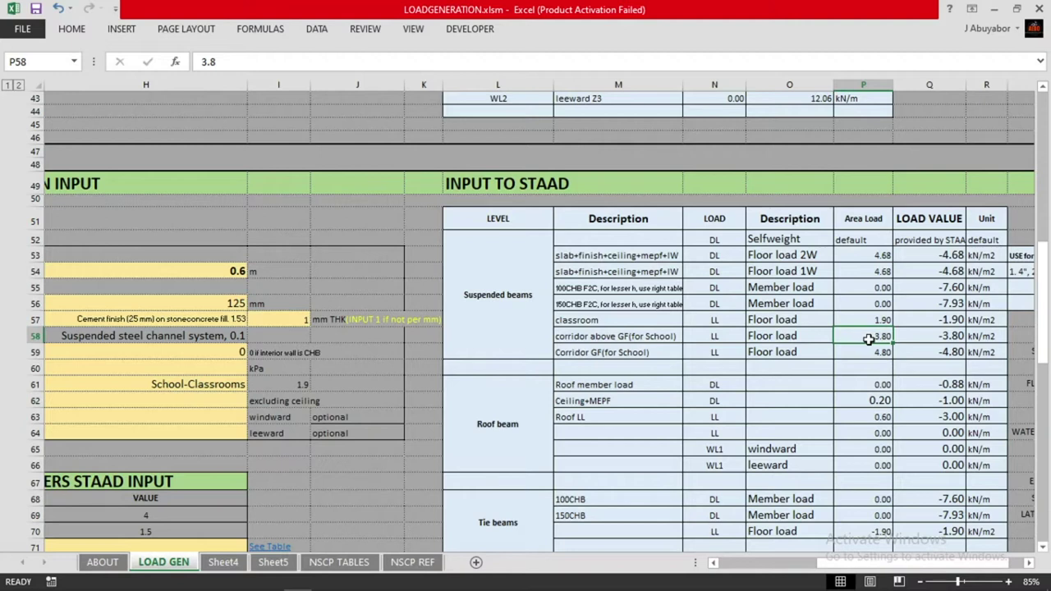
pyautogui.click(935, 335)
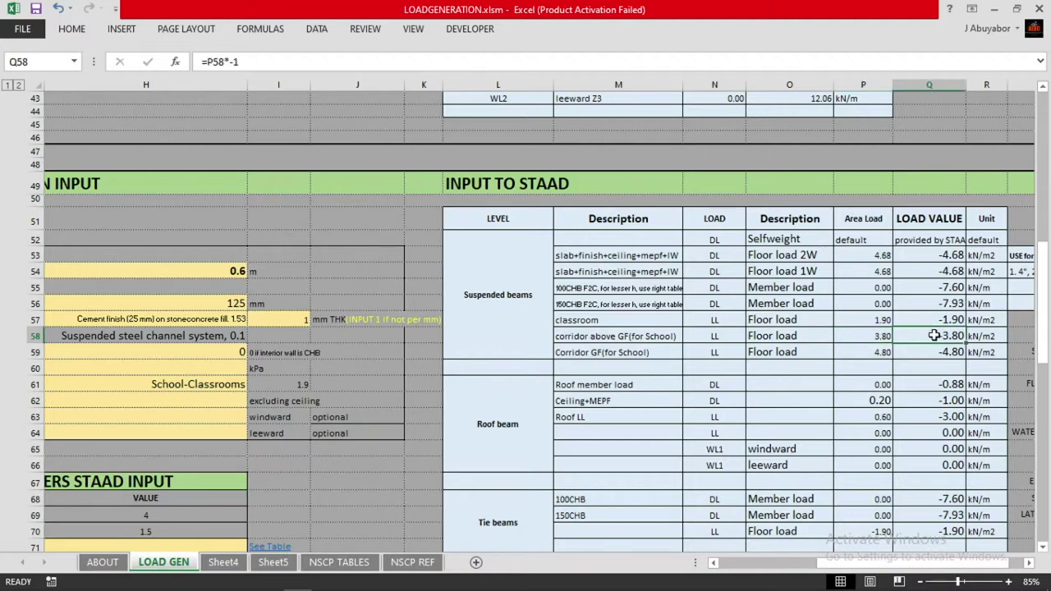
pyautogui.click(385, 375)
pyautogui.hscroll(-3, 386, 378)
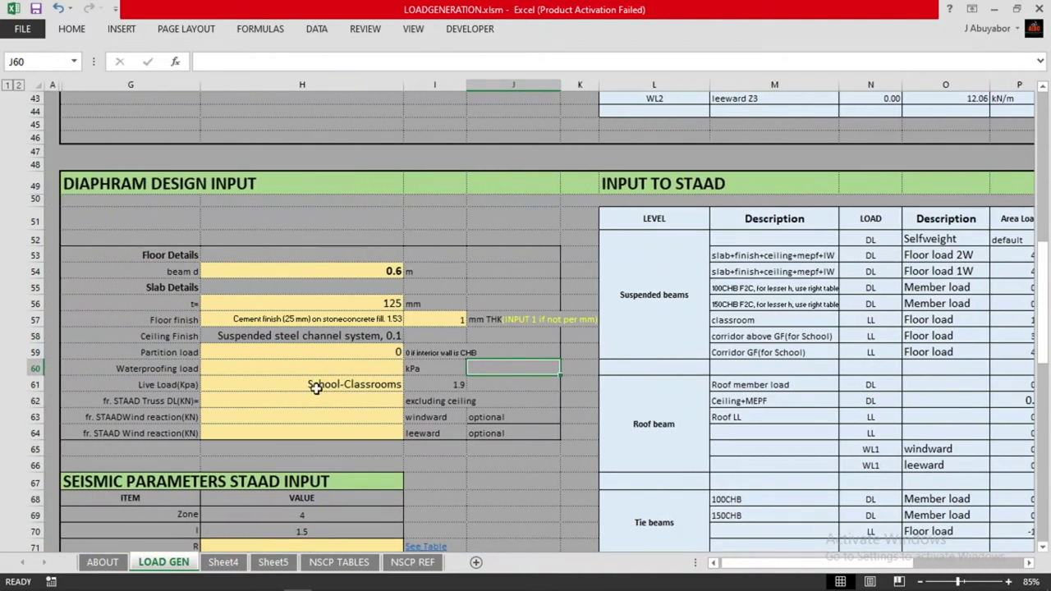
pyautogui.scroll(1, 316, 388)
pyautogui.click(386, 409)
pyautogui.click(410, 414)
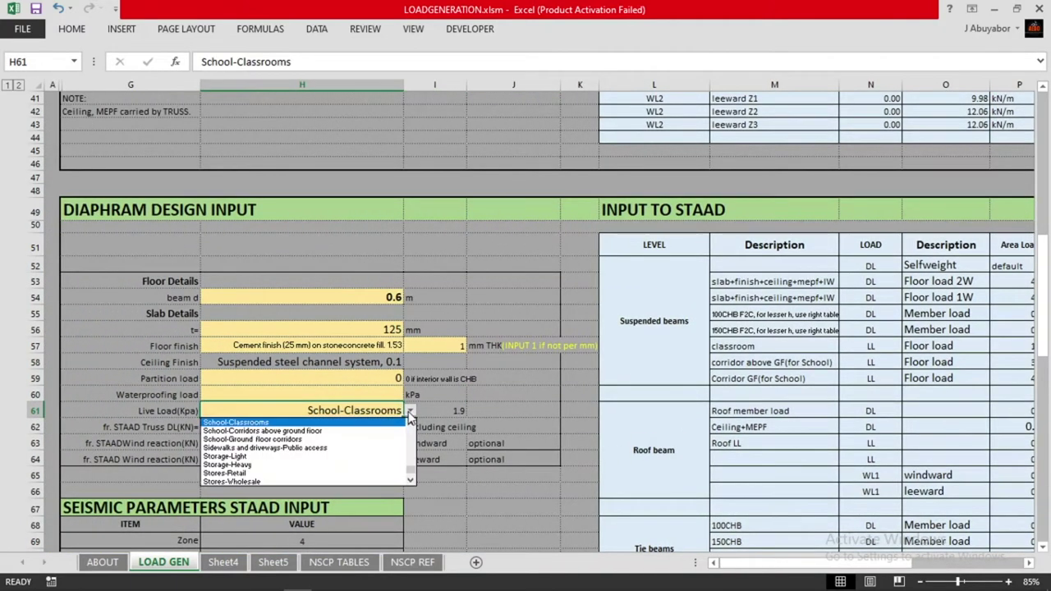
pyautogui.click(410, 418)
pyautogui.click(526, 428)
# Switch to the TRUSS_SCHOOL model in STAAD.Pro and read the total weight in the output file's steel take-off.
pyautogui.scroll(-2, 390, 349)
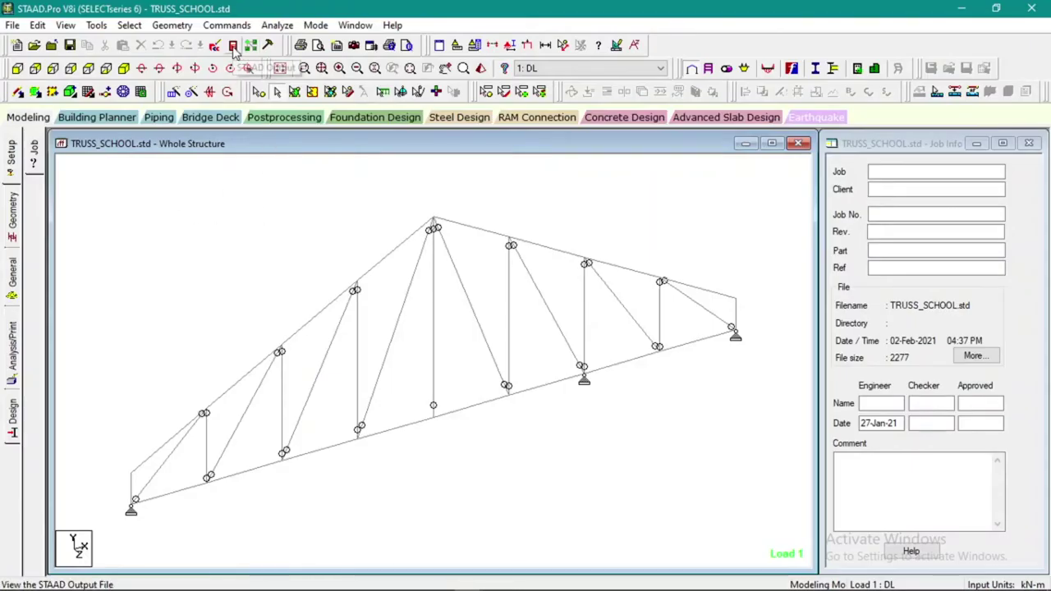
pyautogui.click(282, 119)
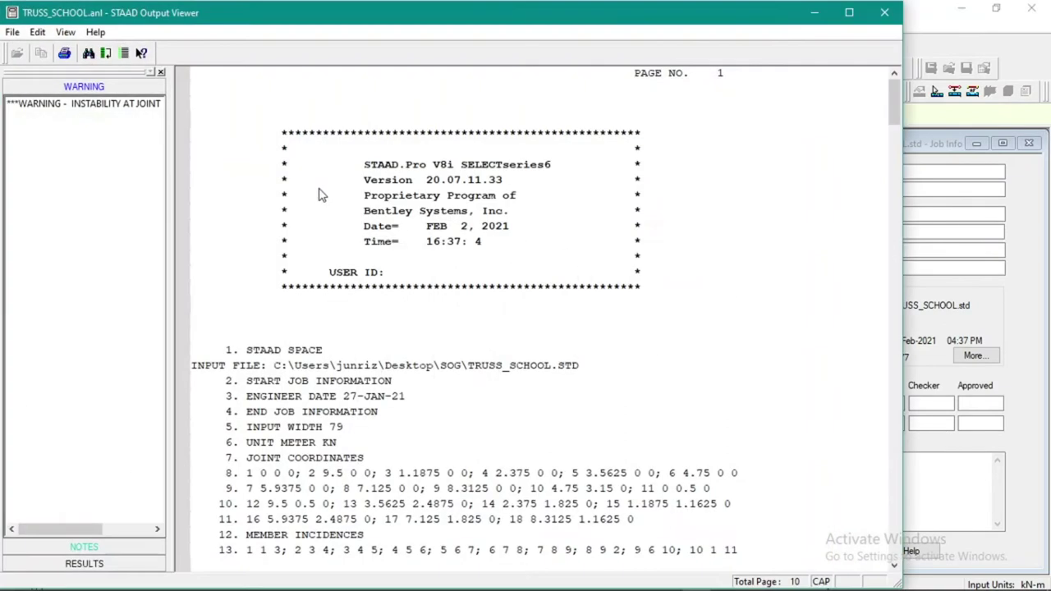
pyautogui.scroll(-5, 267, 191)
pyautogui.click(92, 564)
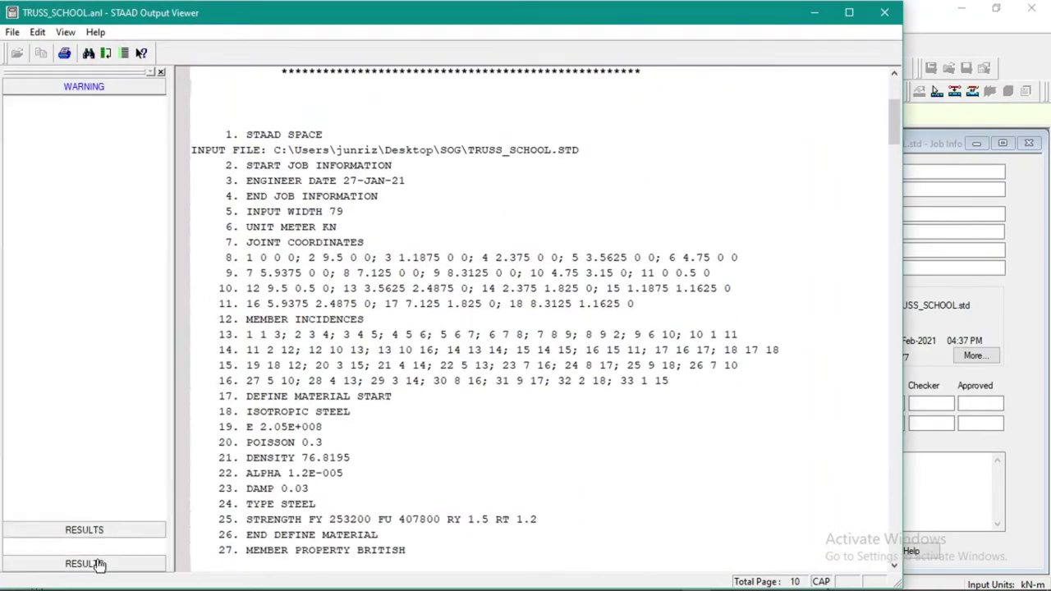
pyautogui.click(47, 154)
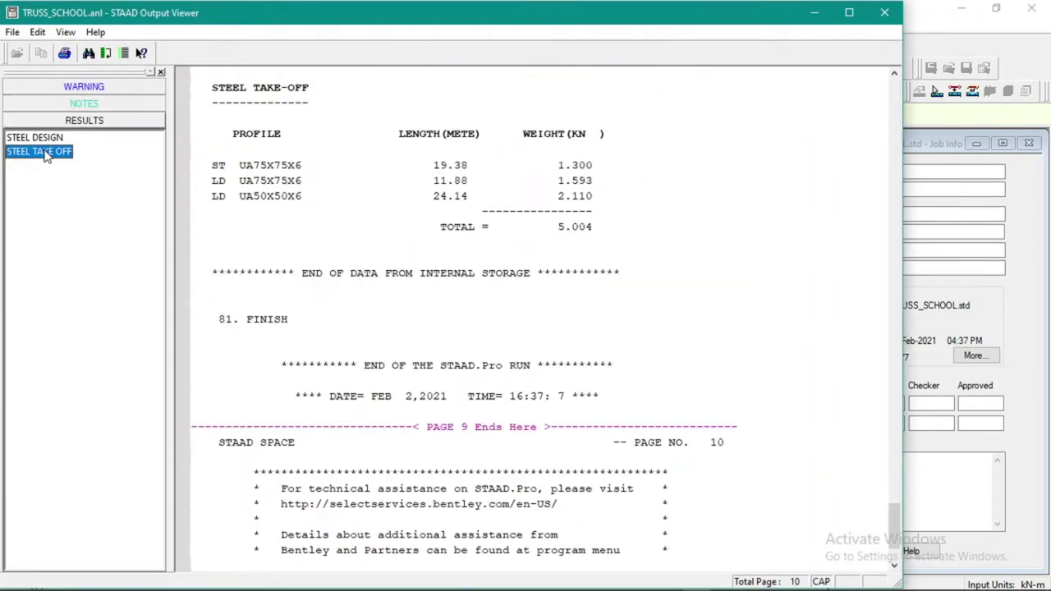
pyautogui.click(562, 234)
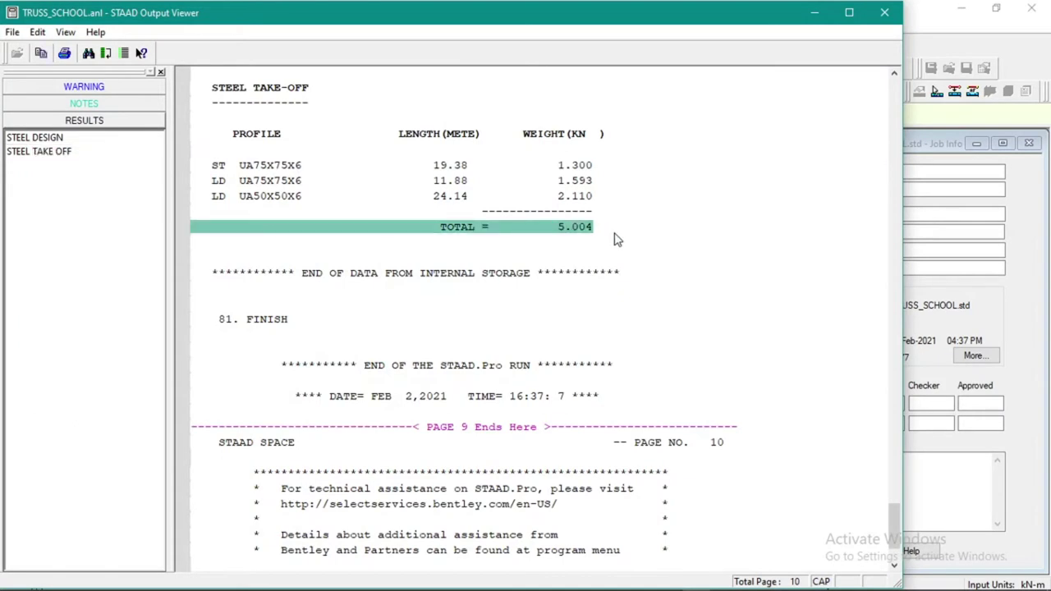
# Close the STAAD output and set the fr. STAAD Truss DL in the Excel diaphragm design input to 5.004 kN.
pyautogui.click(816, 18)
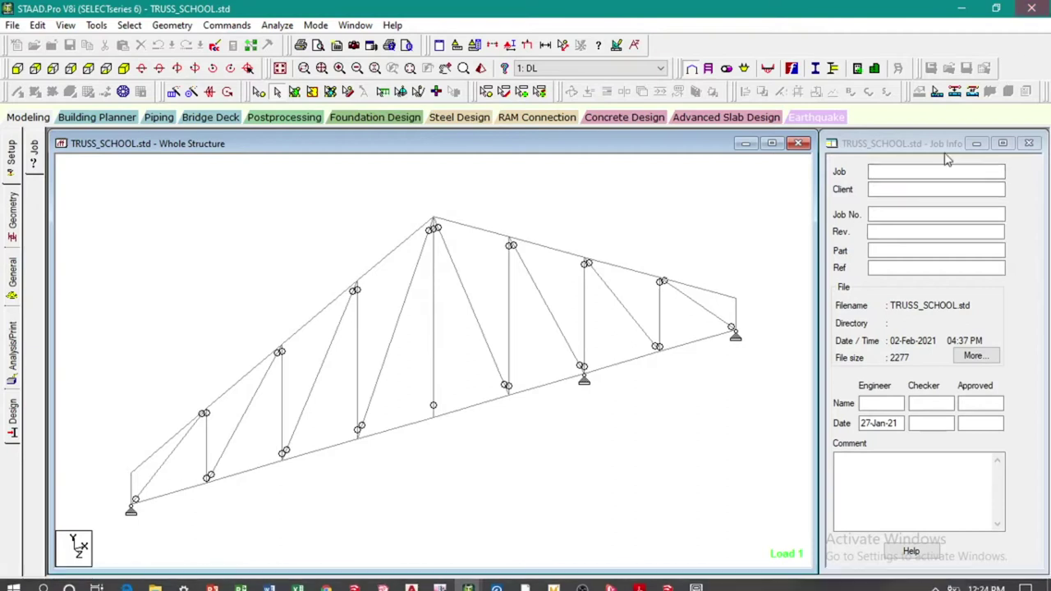
pyautogui.click(696, 589)
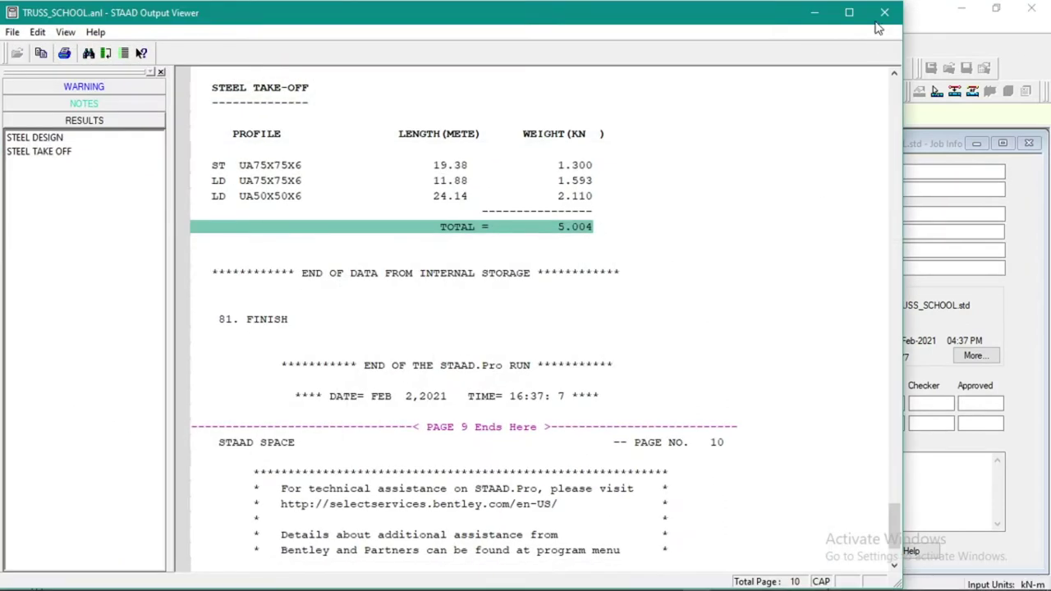
pyautogui.click(883, 14)
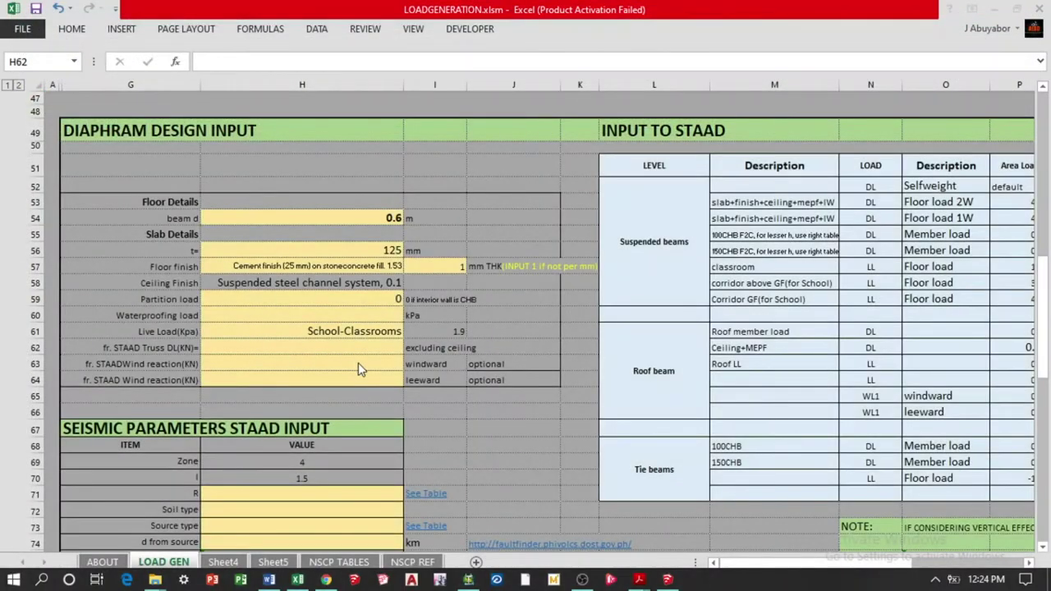
pyautogui.write('5.004')
pyautogui.press('Return')
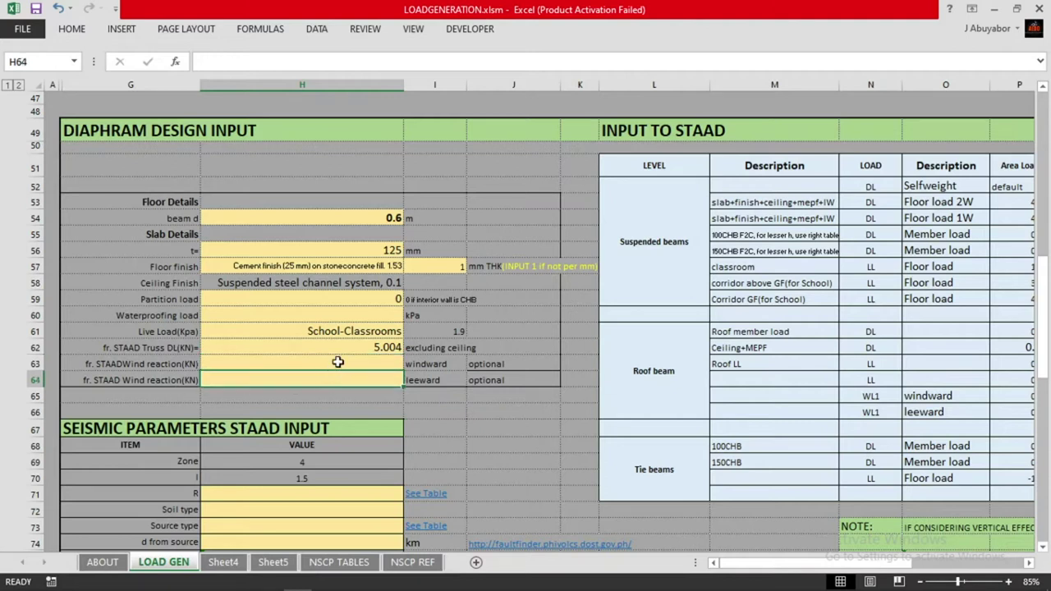
# Examine the roof beam load values in the INPUT TO STAAD table against the diaphragm design inputs.
pyautogui.click(474, 434)
pyautogui.scroll(-3, 475, 434)
pyautogui.scroll(4, 480, 437)
pyautogui.hscroll(3, 483, 437)
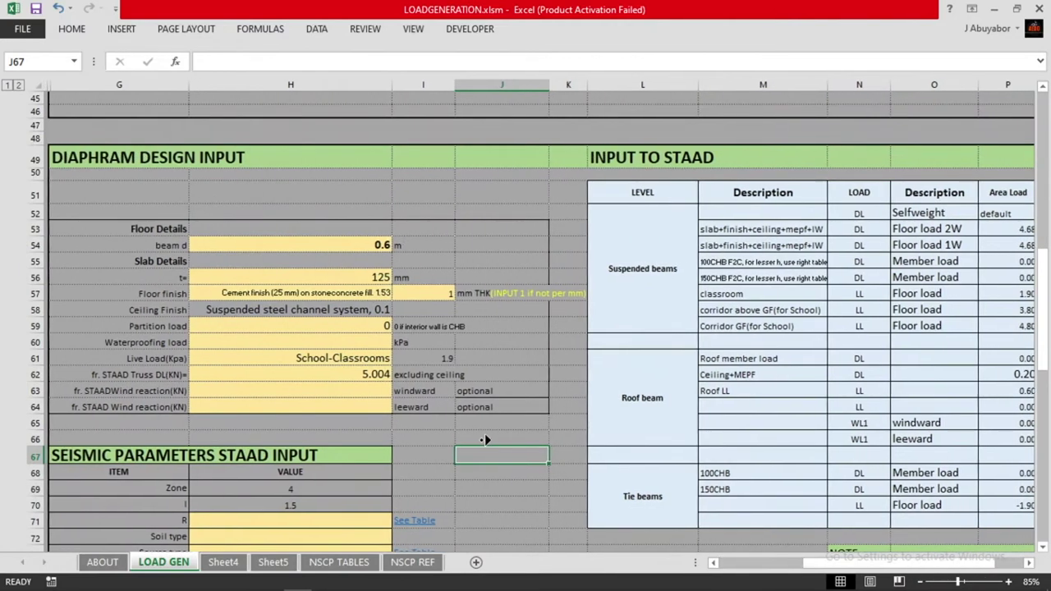
pyautogui.hscroll(5, 496, 444)
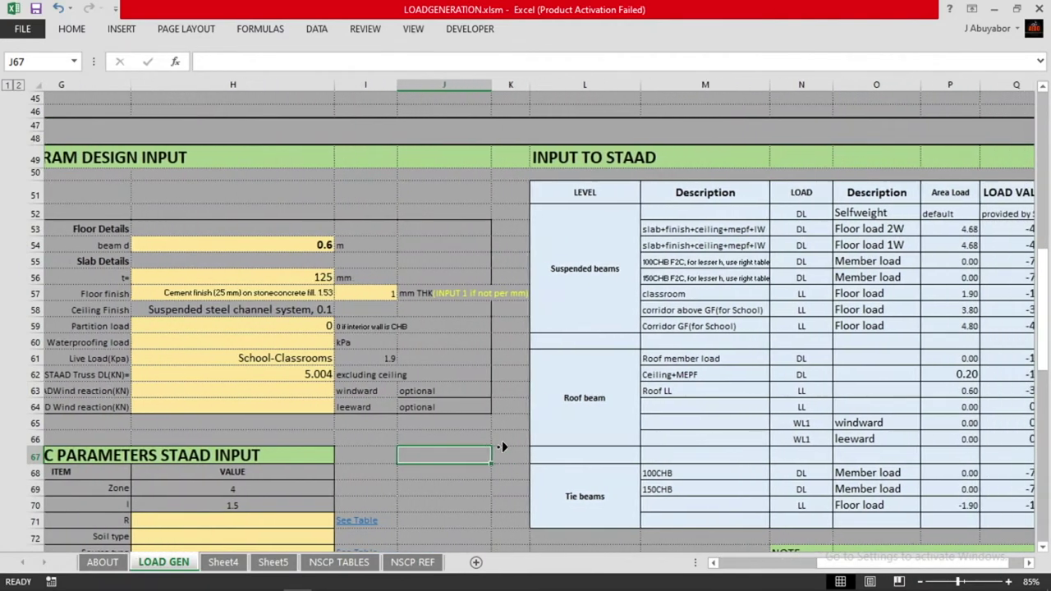
pyautogui.hscroll(6, 526, 457)
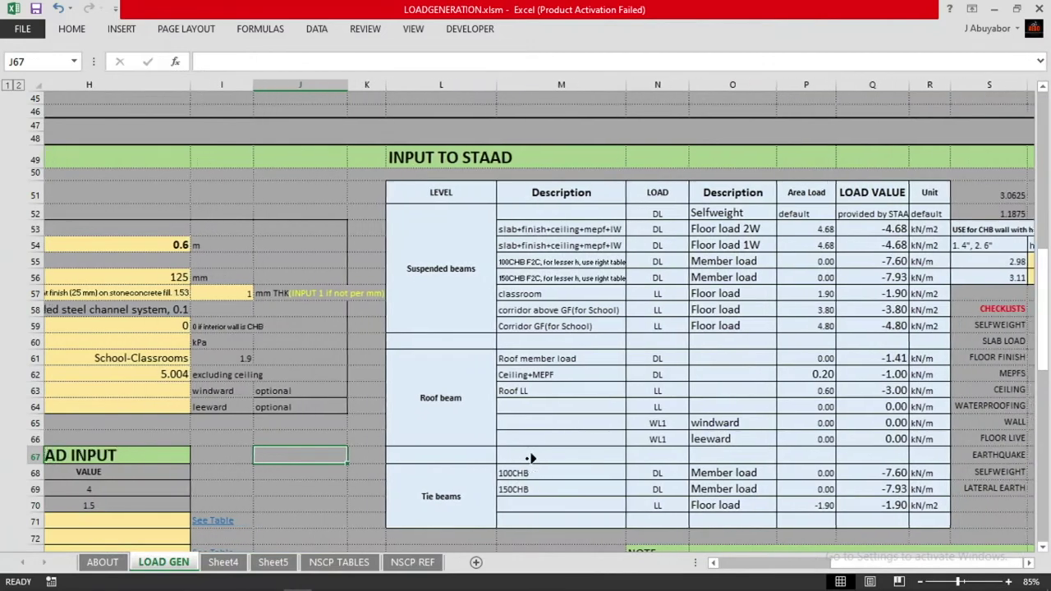
pyautogui.scroll(1, 697, 368)
pyautogui.hscroll(-6, 697, 369)
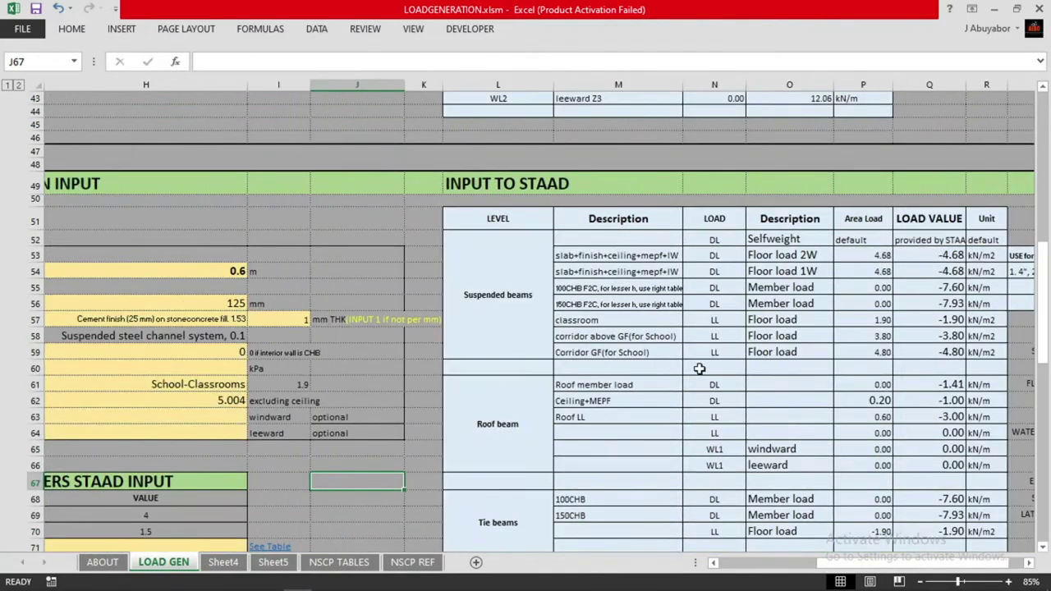
pyautogui.hscroll(6, 735, 417)
pyautogui.scroll(-1, 735, 416)
# Widen the LOAD VALUE column of the INPUT TO STAAD table to fit the selfweight row's text.
pyautogui.click(698, 335)
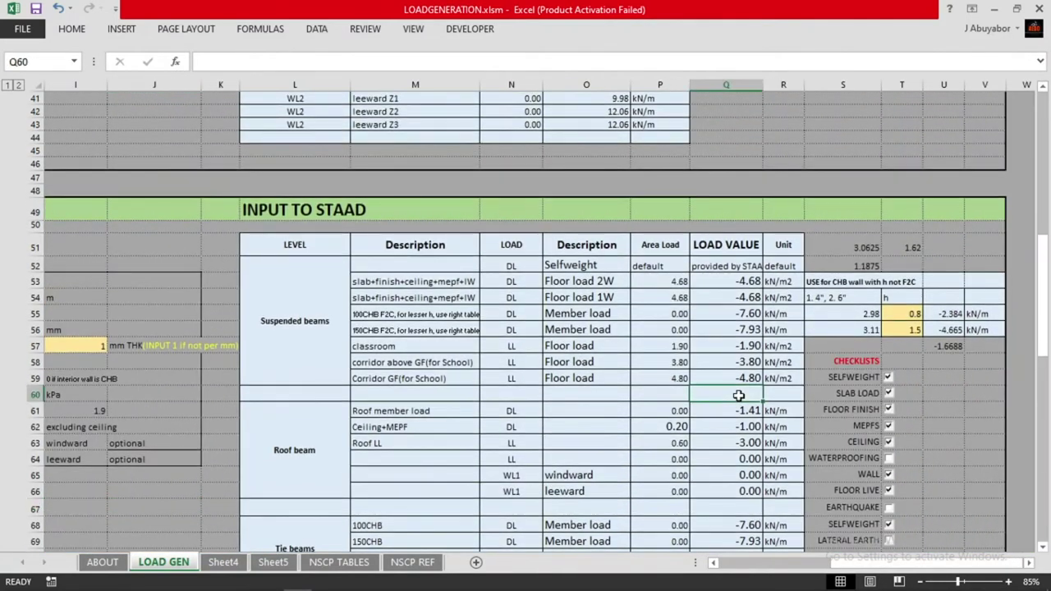
pyautogui.click(719, 216)
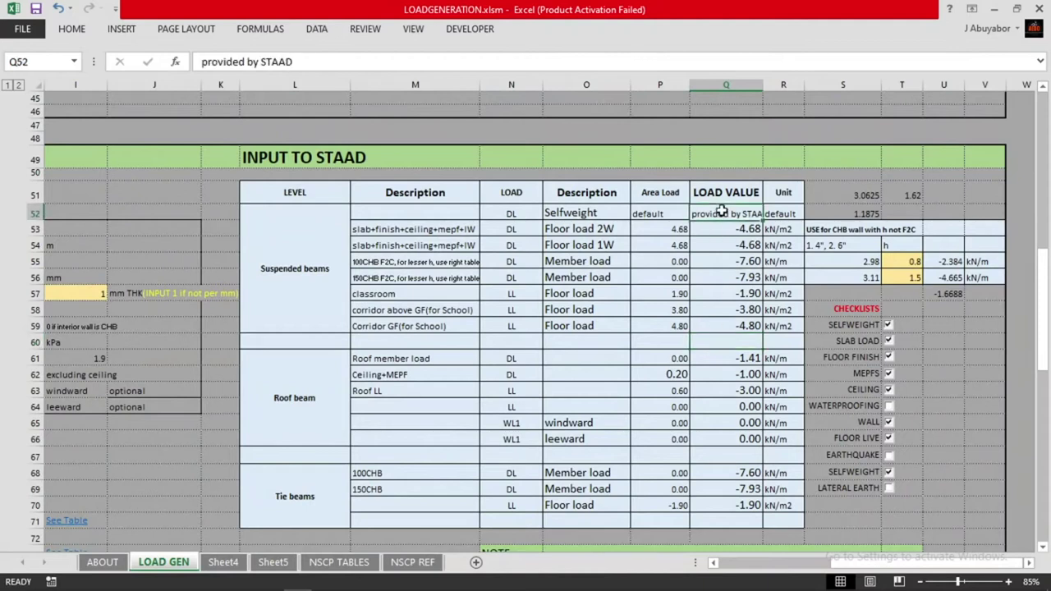
pyautogui.moveTo(765, 84); pyautogui.dragTo(773, 85)
# Check the load values of the two-way and one-way slab floor loads and the 100CHB member load for suspended beams.
pyautogui.click(746, 230)
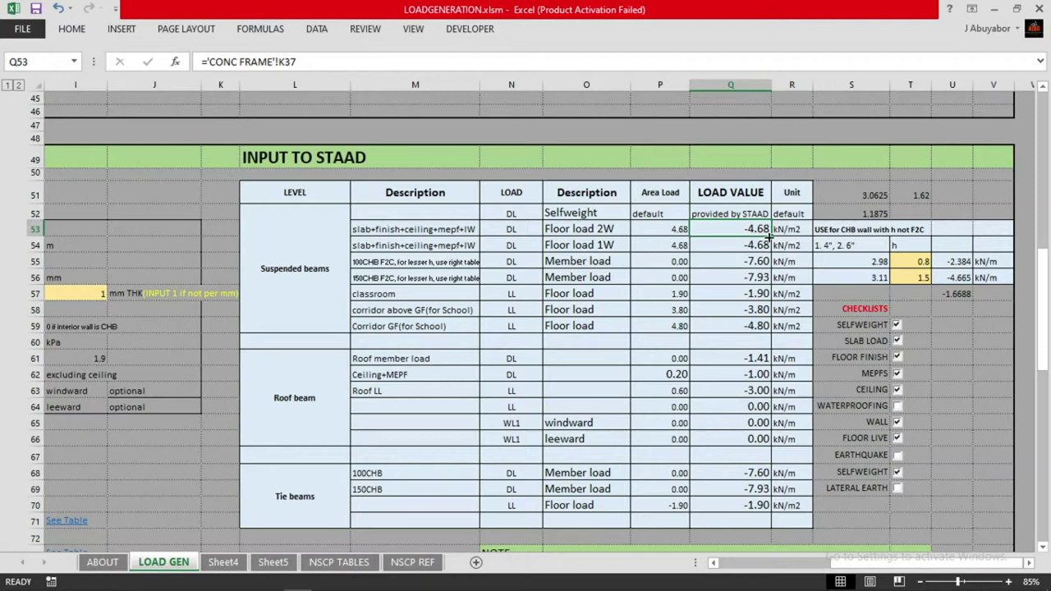
pyautogui.click(746, 245)
pyautogui.click(741, 261)
pyautogui.click(737, 233)
# Compare the diaphragm design inputs with the STAAD load table, checking the 100CHB area load and the live load lookup formula.
pyautogui.click(223, 326)
pyautogui.scroll(1, 222, 341)
pyautogui.hscroll(-5, 205, 345)
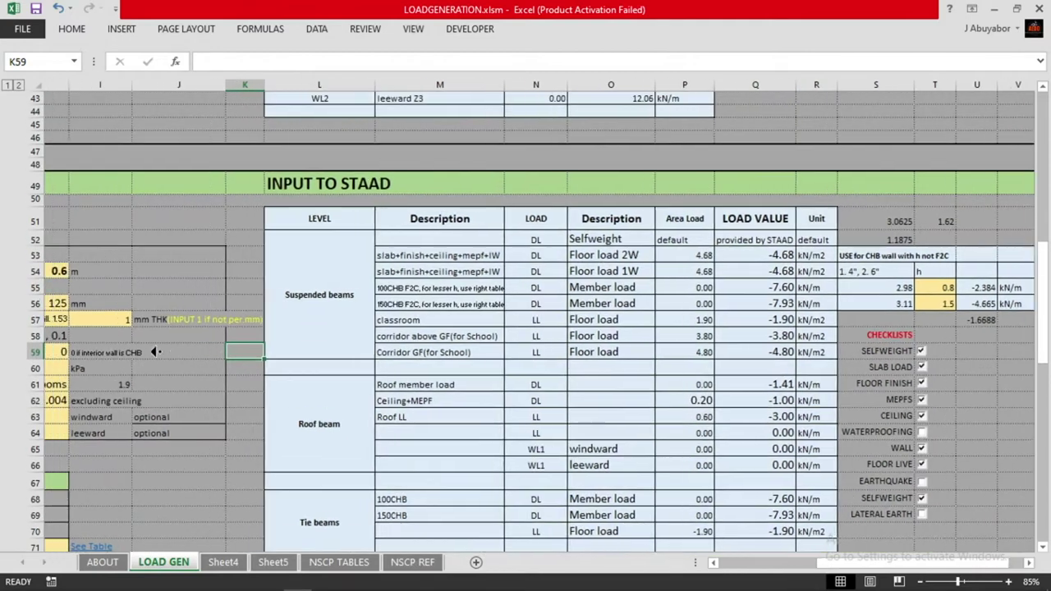
pyautogui.scroll(4, 178, 373)
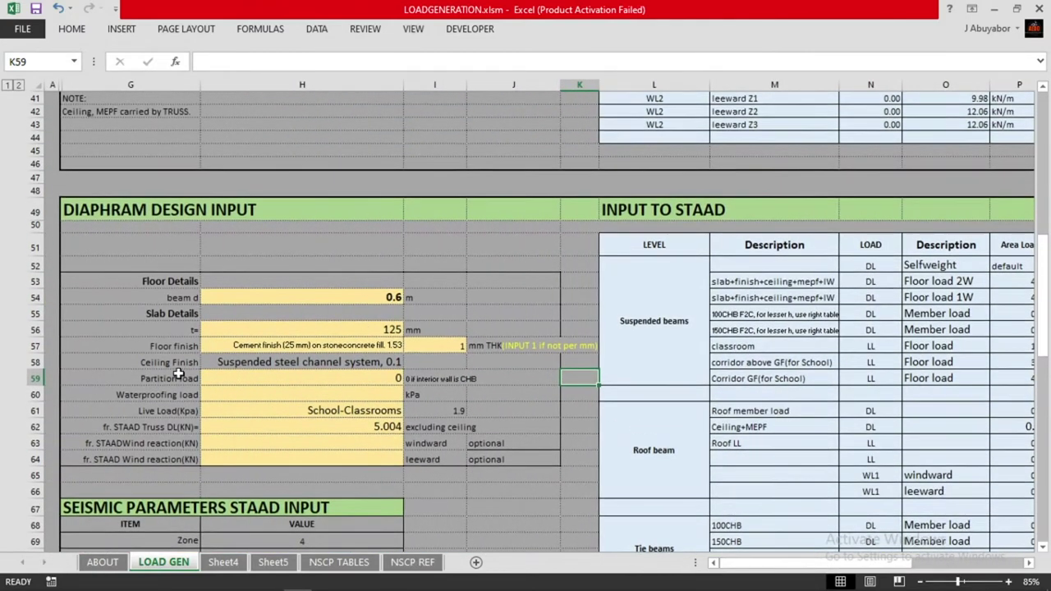
pyautogui.scroll(-4, 178, 372)
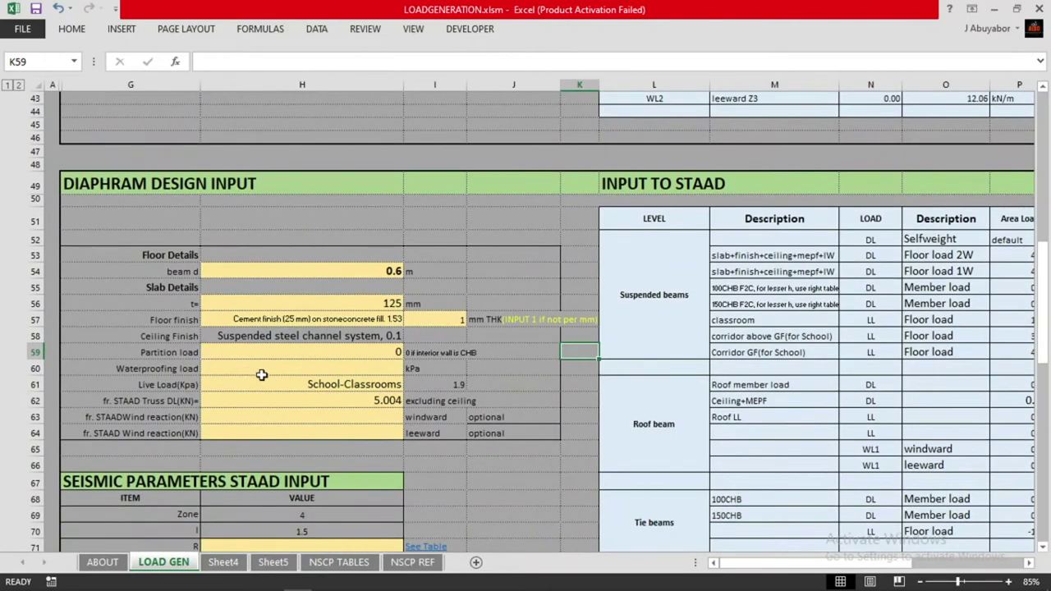
pyautogui.hscroll(2, 312, 386)
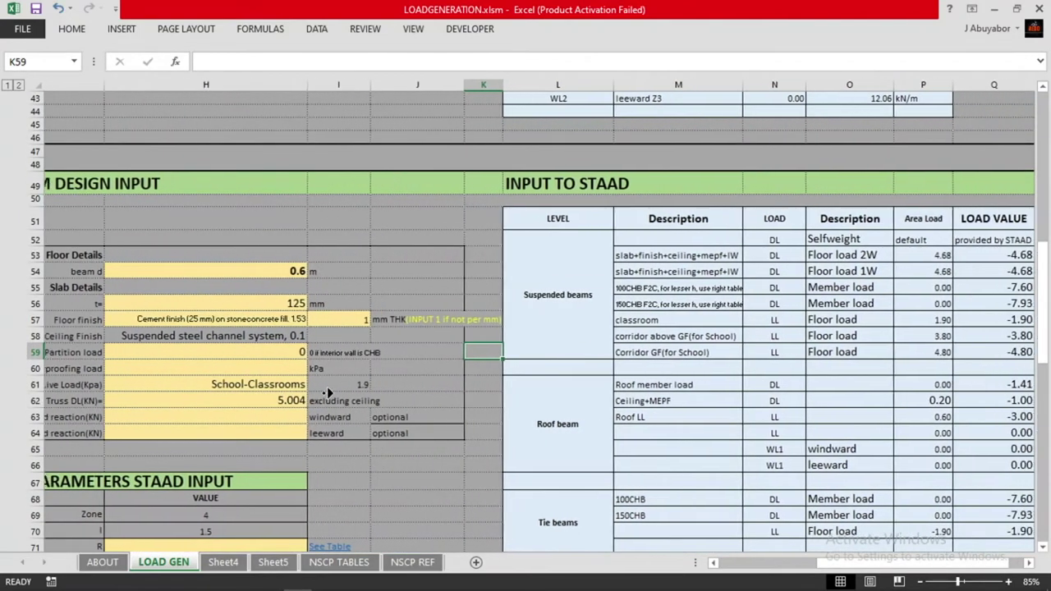
pyautogui.hscroll(5, 329, 392)
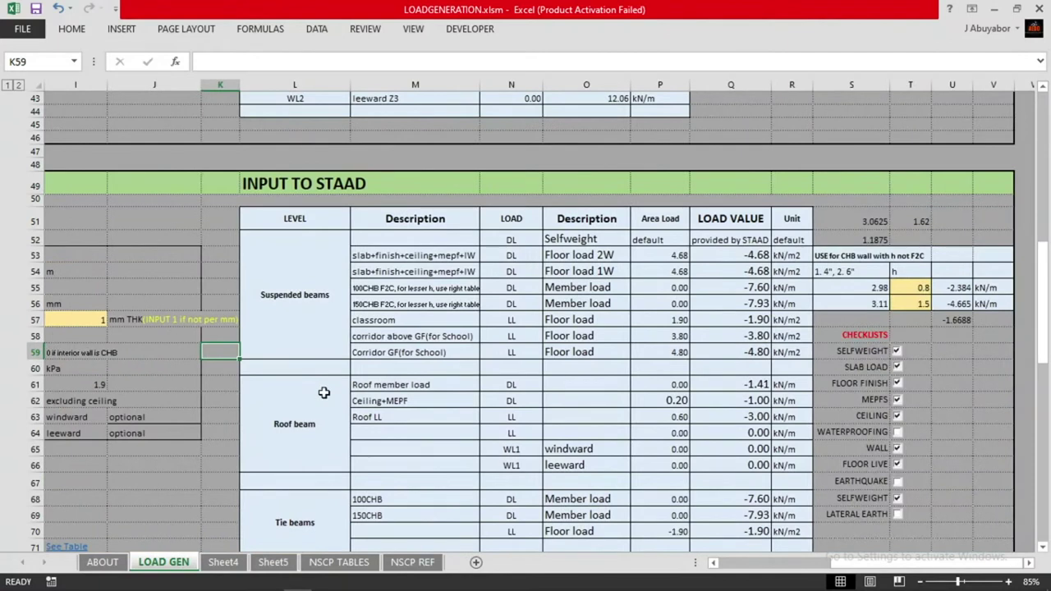
pyautogui.scroll(1, 319, 391)
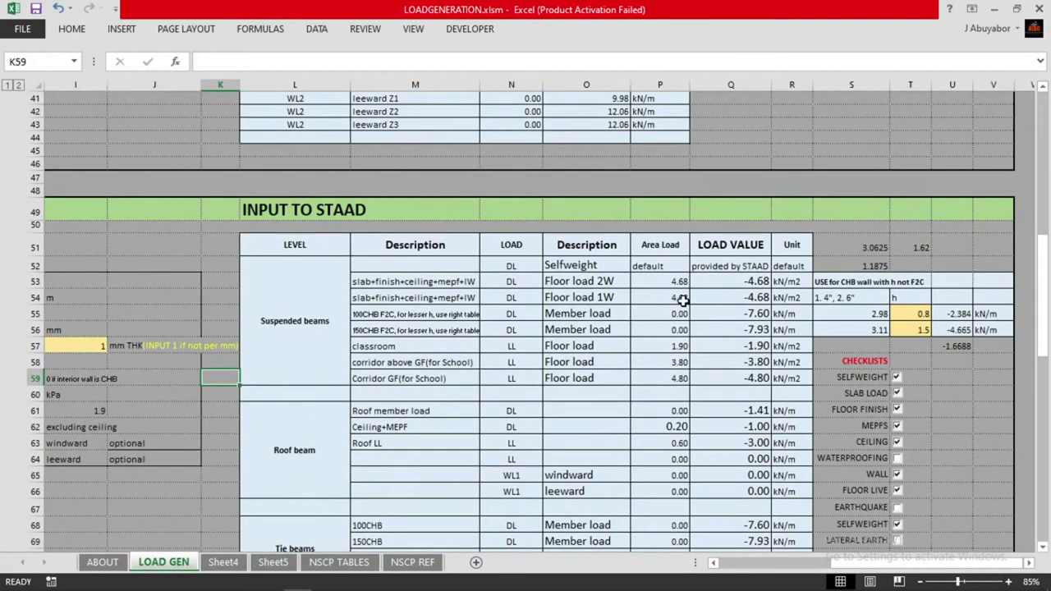
pyautogui.click(672, 313)
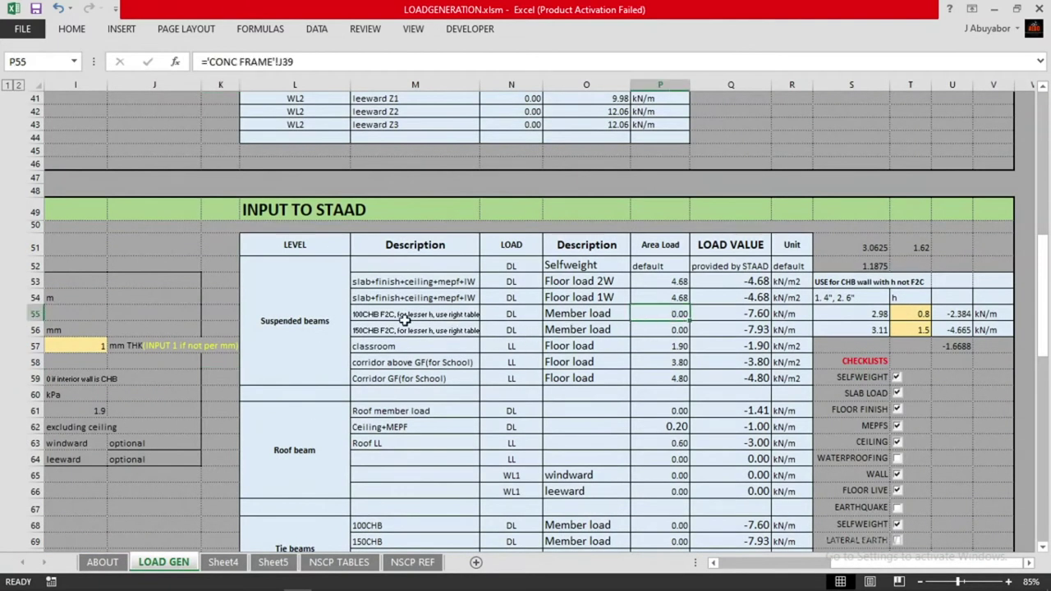
pyautogui.hscroll(-7, 402, 370)
pyautogui.scroll(1, 402, 402)
pyautogui.click(411, 439)
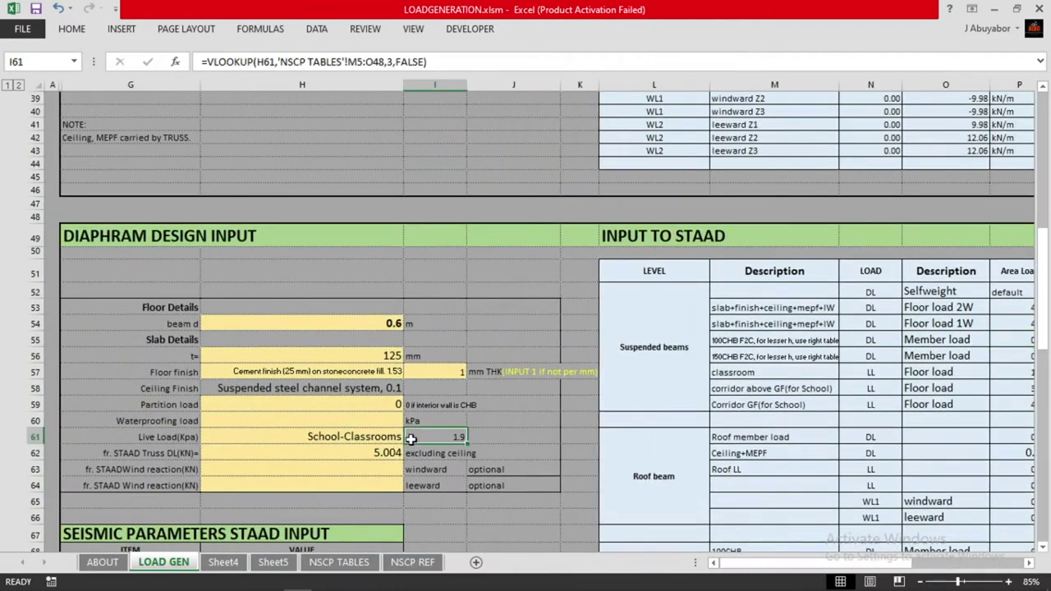
# Switch to Architectural.pdf in Acrobat Reader and examine the classroom and corridor layout on the ground and second floor plans.
pyautogui.moveTo(639, 580)
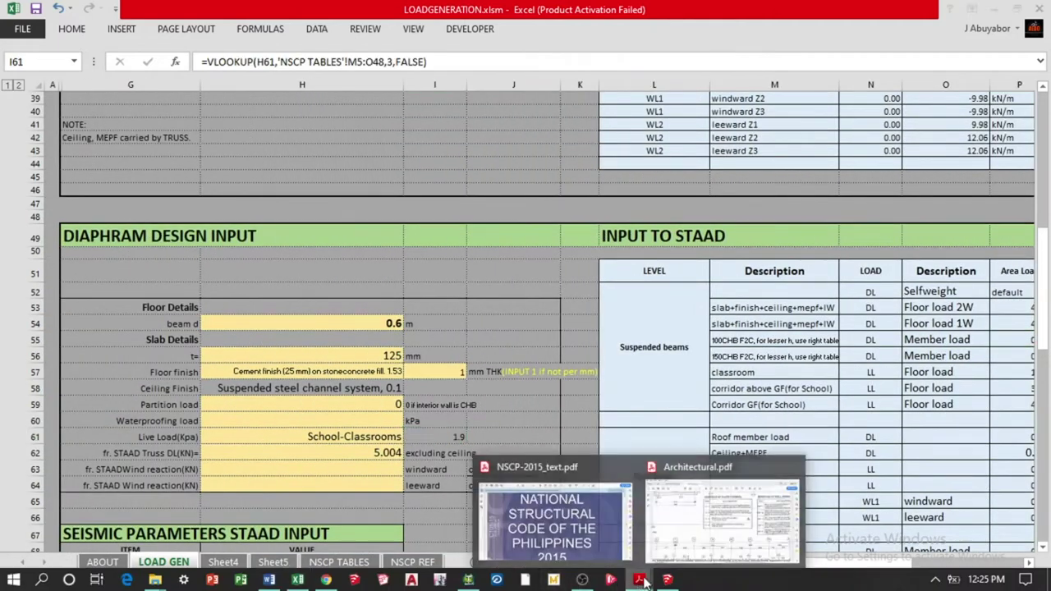
pyautogui.click(680, 535)
pyautogui.keyDown('ctrl'); pyautogui.scroll(-3, 512, 398); pyautogui.keyUp('ctrl')
pyautogui.keyDown('ctrl'); pyautogui.scroll(-1, 511, 398); pyautogui.keyUp('ctrl')
pyautogui.scroll(-10, 503, 353)
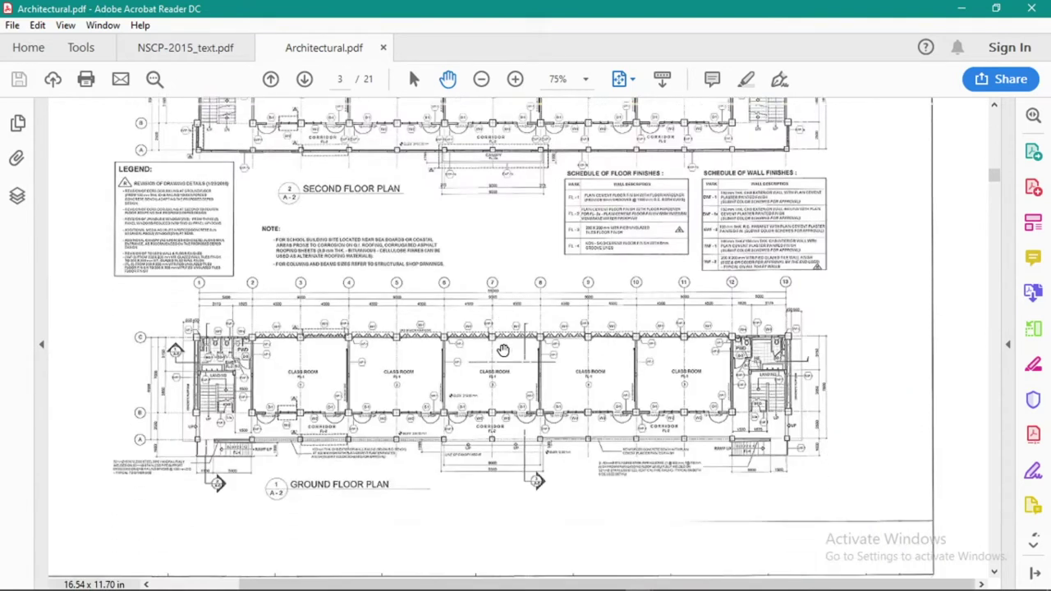
pyautogui.scroll(5, 503, 350)
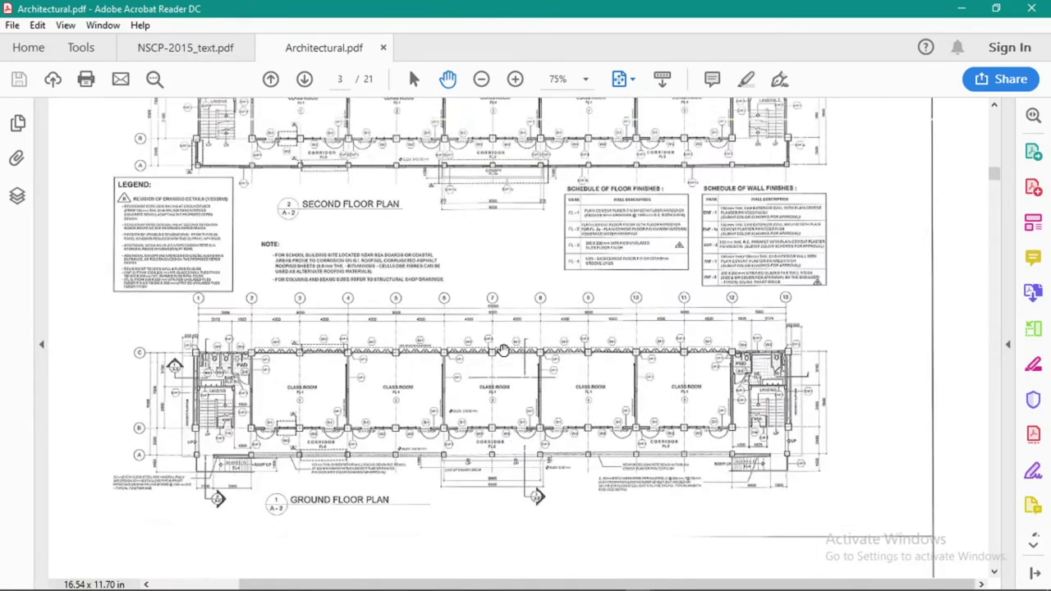
# Examine the roof deck floor plan and compare it with the ground and second floor classroom layouts.
pyautogui.scroll(-15, 504, 351)
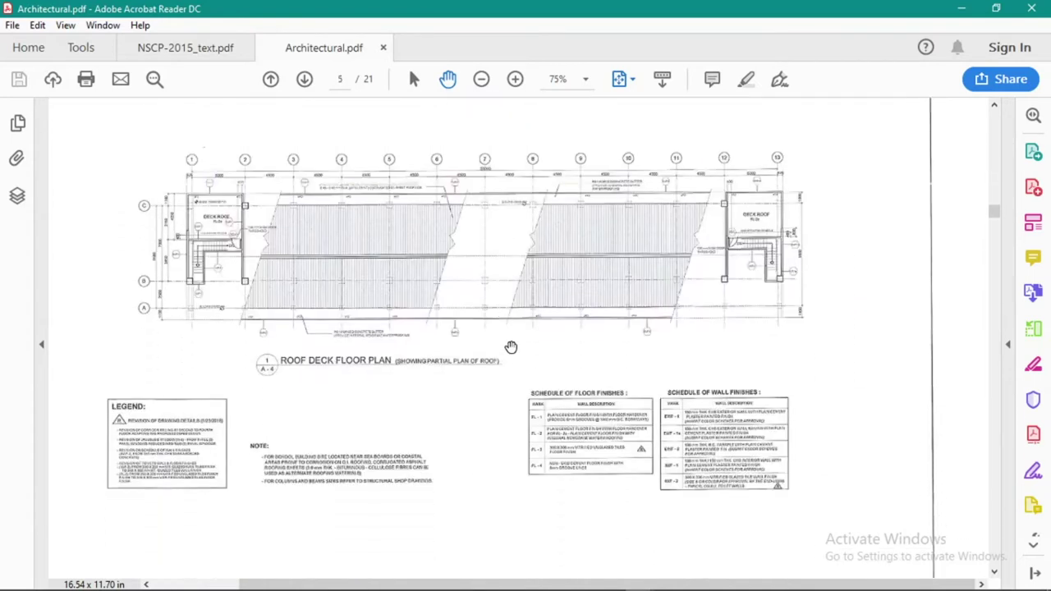
pyautogui.scroll(6, 485, 370)
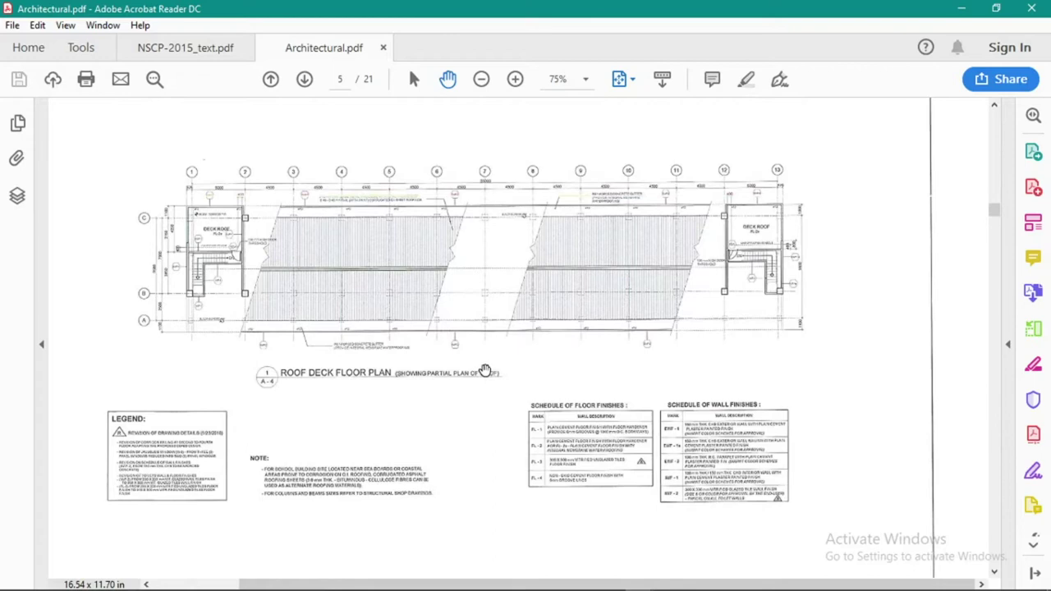
pyautogui.scroll(6, 484, 369)
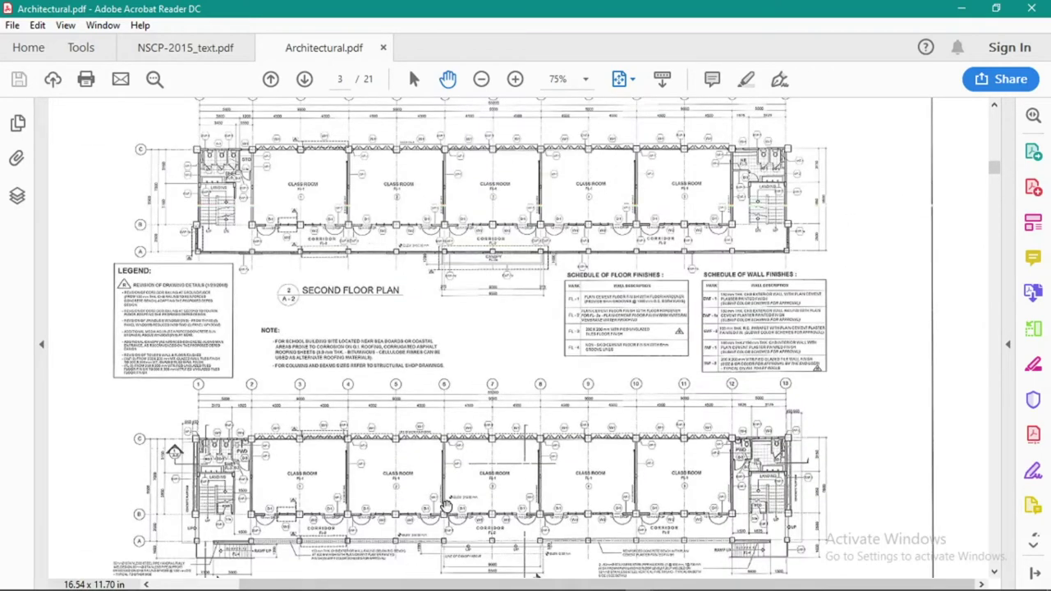
# Switch to LOADGENERATION.xlsm in Excel and review the truss design inputs and their STAAD load table.
pyautogui.click(960, 9)
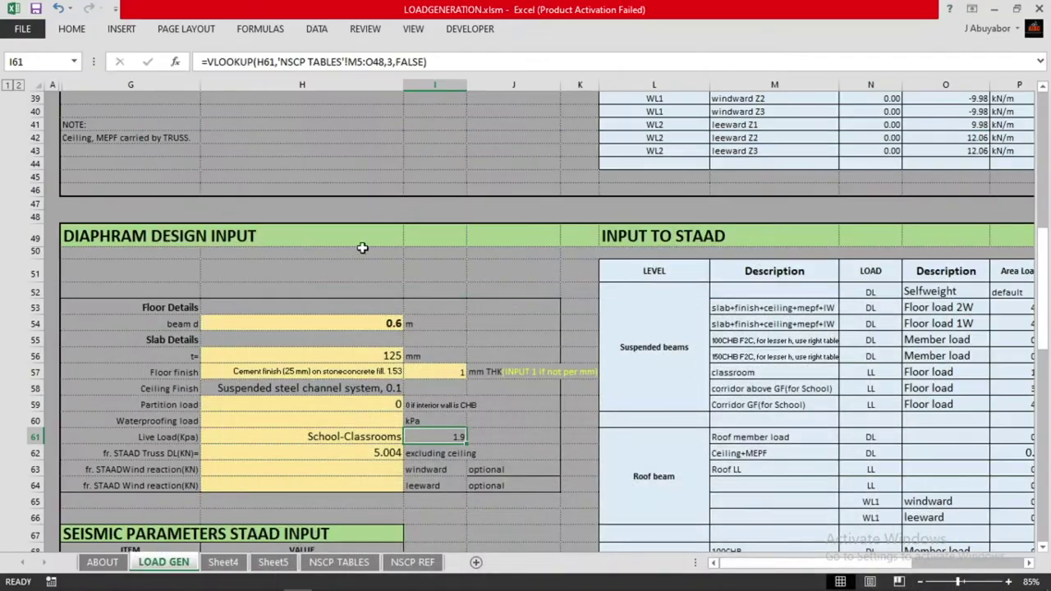
pyautogui.scroll(6, 363, 246)
pyautogui.click(301, 317)
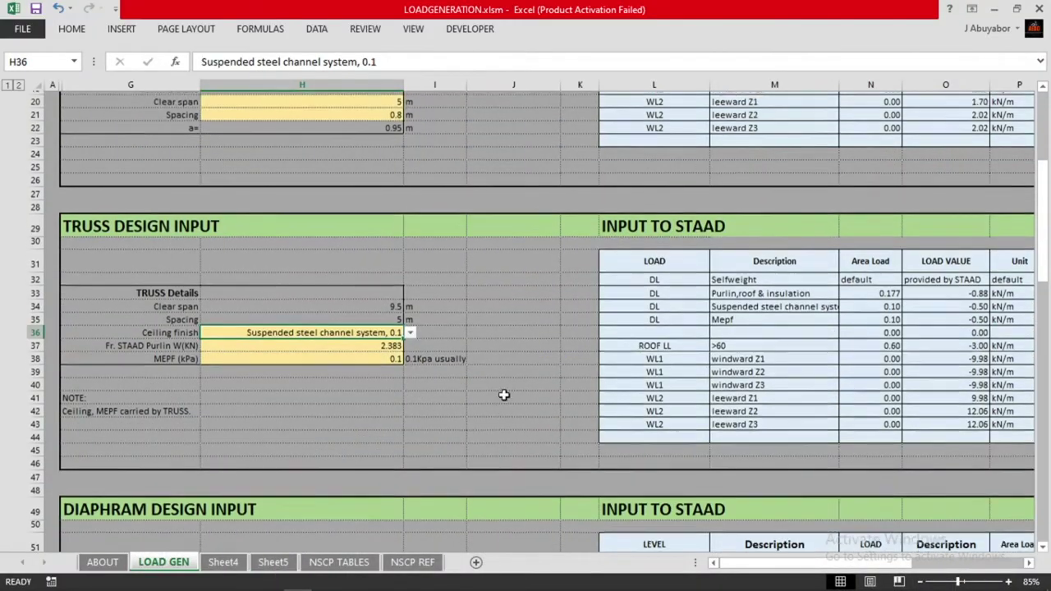
pyautogui.scroll(1, 493, 391)
pyautogui.hscroll(1, 520, 403)
pyautogui.hscroll(1, 530, 406)
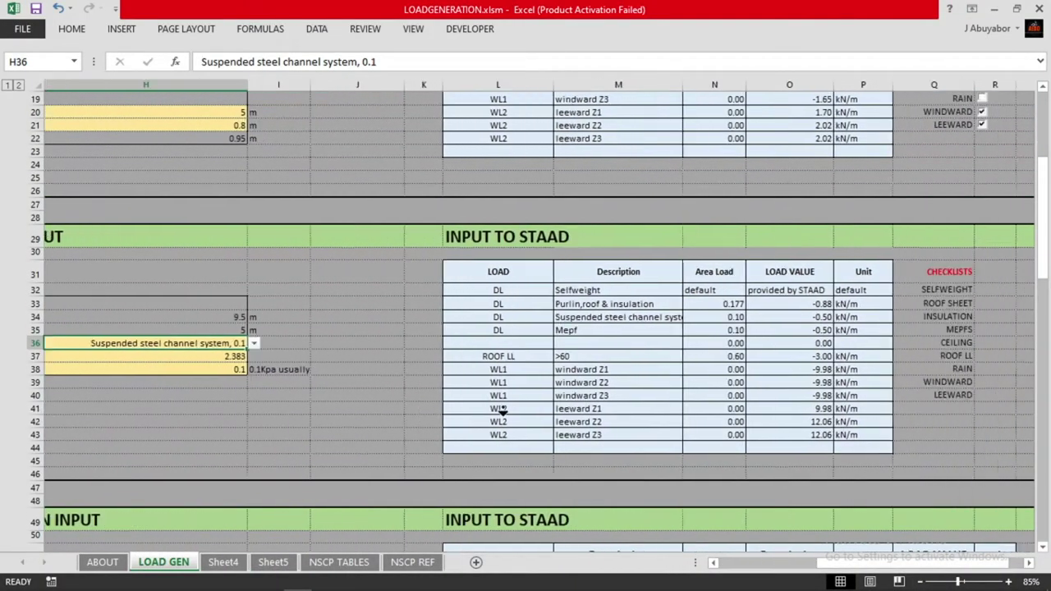
pyautogui.scroll(-1, 490, 407)
pyautogui.click(522, 456)
pyautogui.scroll(-8, 530, 444)
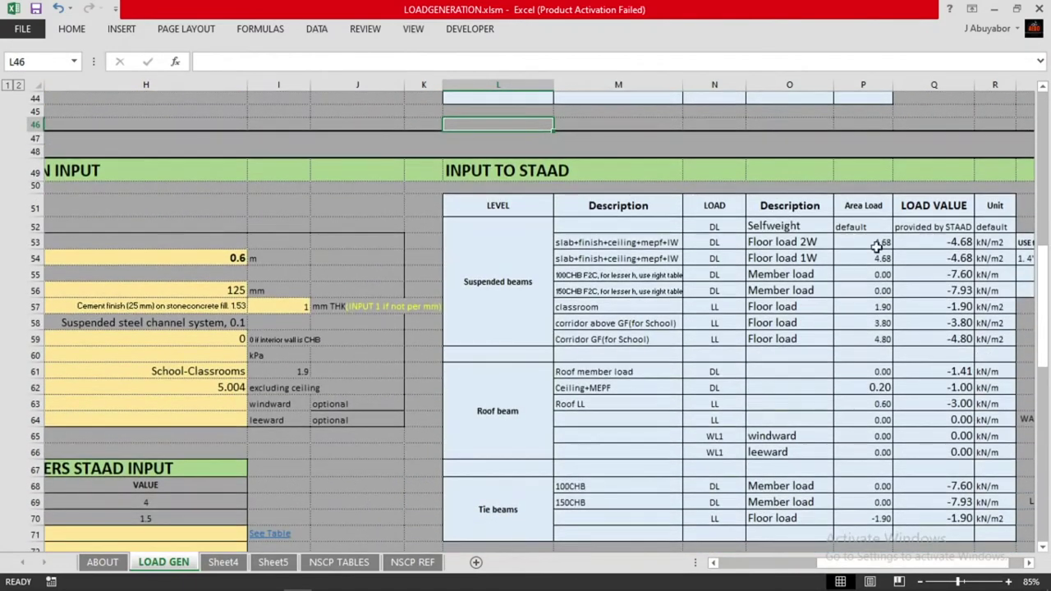
# Check the suspended beams' load values for the two-way and one-way floor loads and the 100CHB and 150CHB member loads.
pyautogui.click(934, 242)
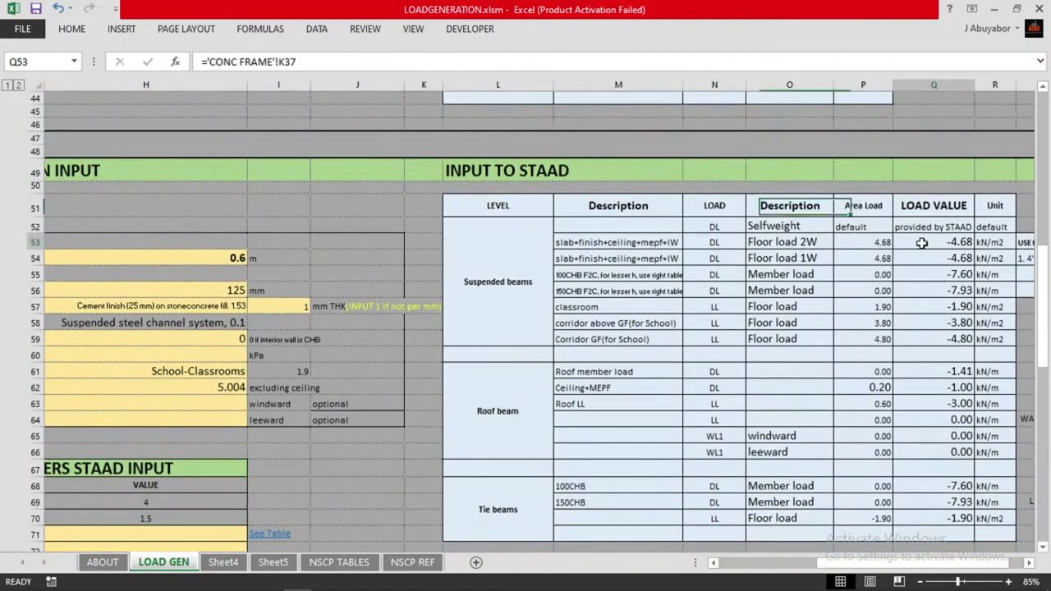
pyautogui.scroll(1, 945, 247)
pyautogui.hscroll(1, 957, 263)
pyautogui.hscroll(2, 984, 281)
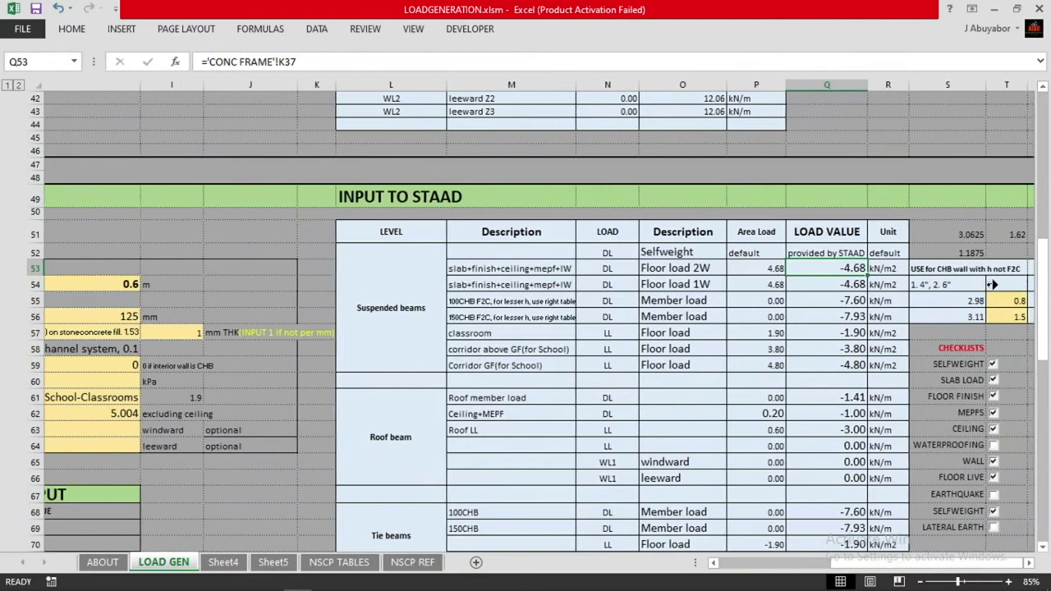
pyautogui.scroll(1, 838, 292)
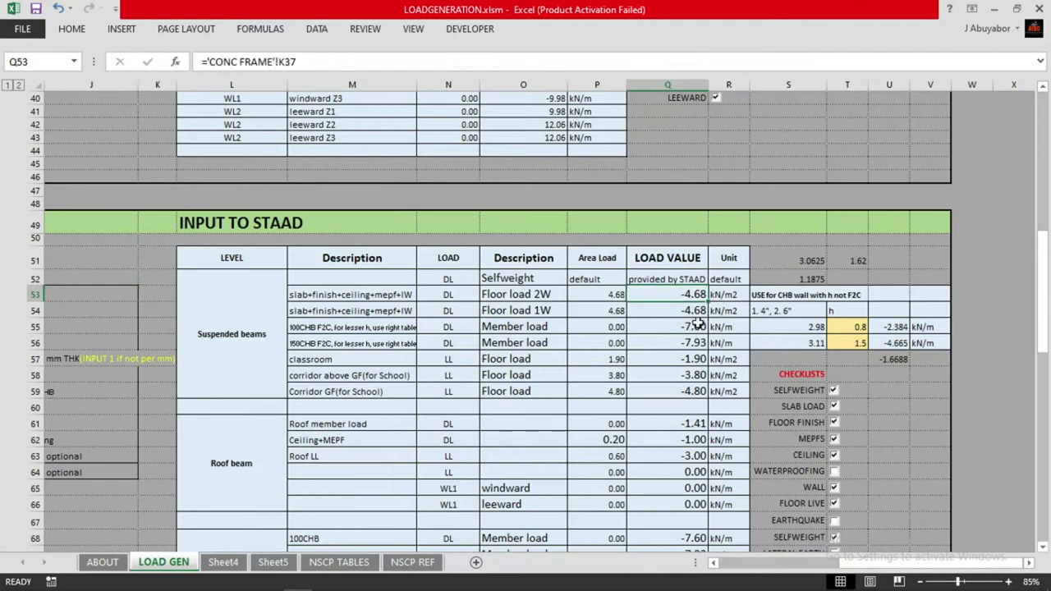
pyautogui.scroll(-1, 698, 325)
pyautogui.click(674, 284)
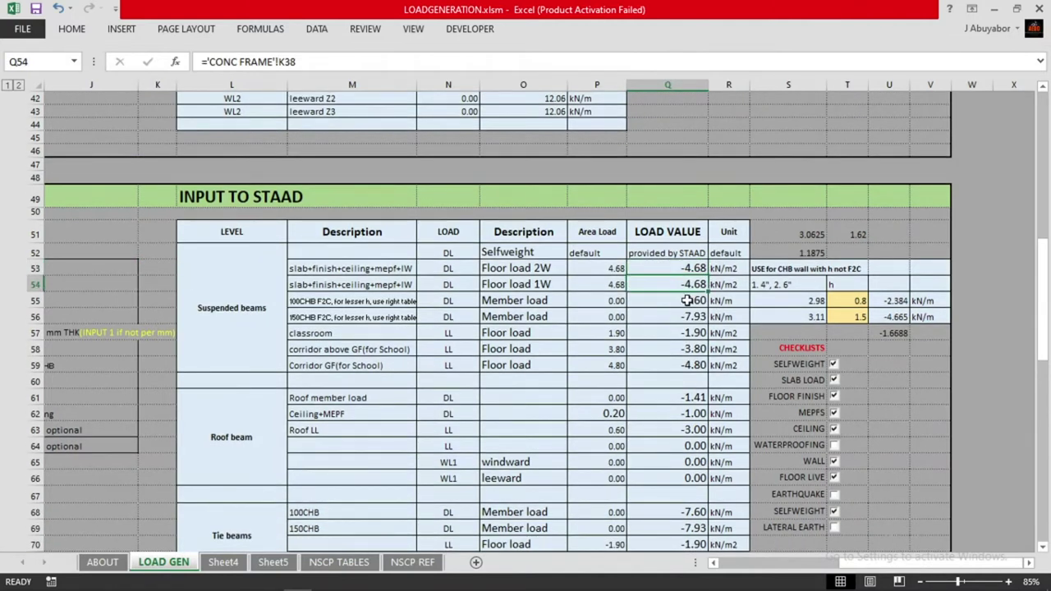
pyautogui.click(657, 300)
pyautogui.click(649, 316)
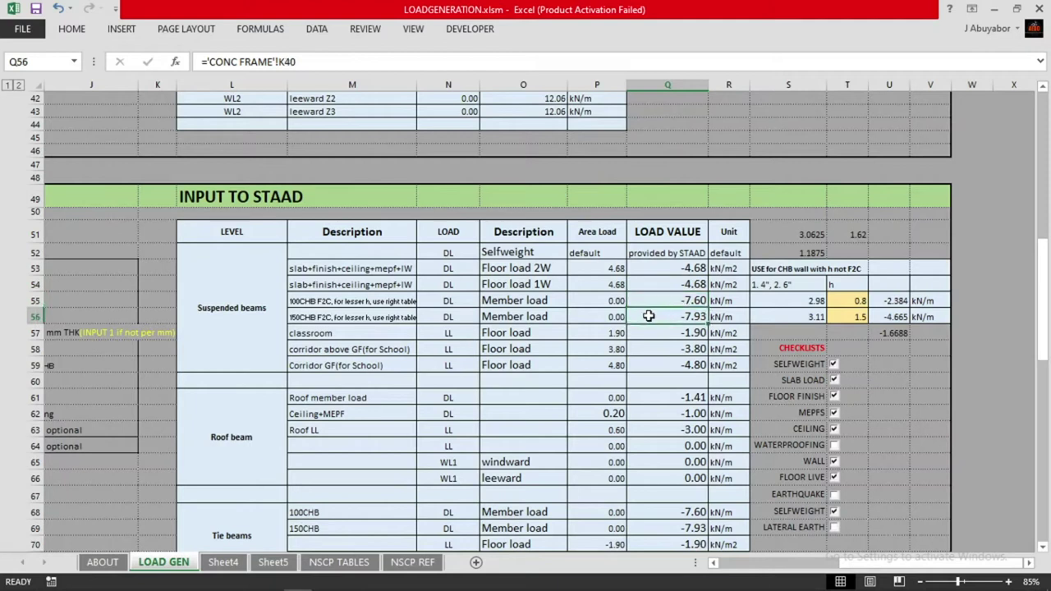
pyautogui.click(648, 300)
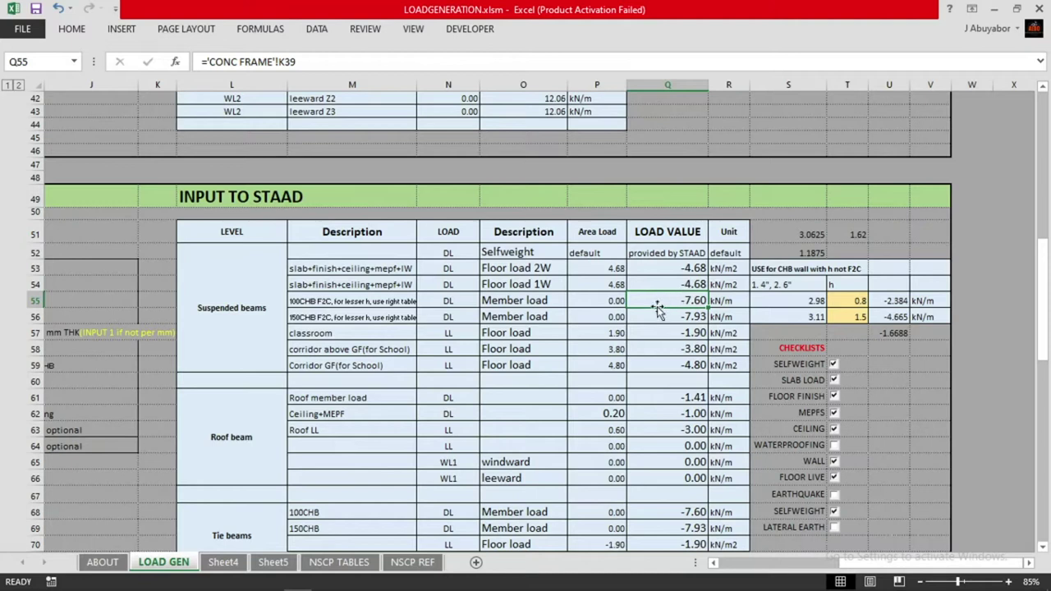
pyautogui.click(672, 313)
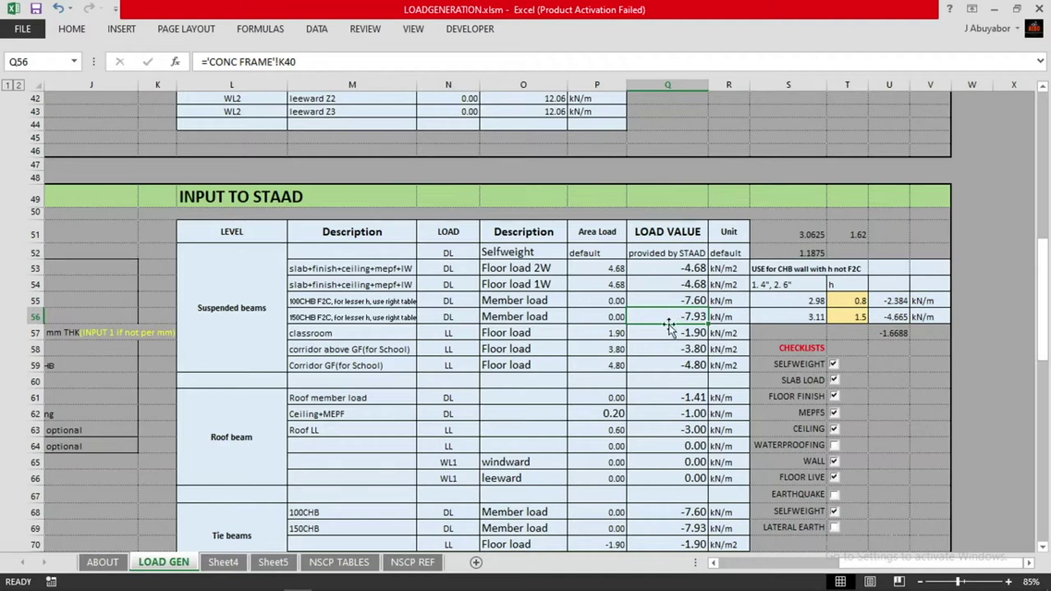
# Check the classroom live load and the live load for corridors above the ground floor.
pyautogui.click(662, 335)
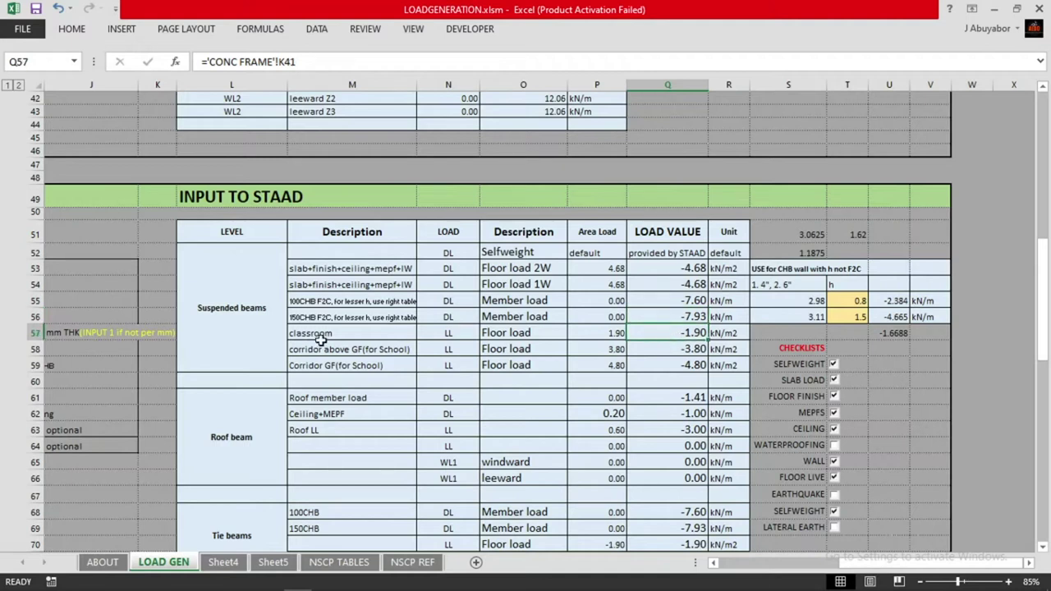
pyautogui.moveTo(377, 334); pyautogui.dragTo(640, 331)
pyautogui.click(655, 336)
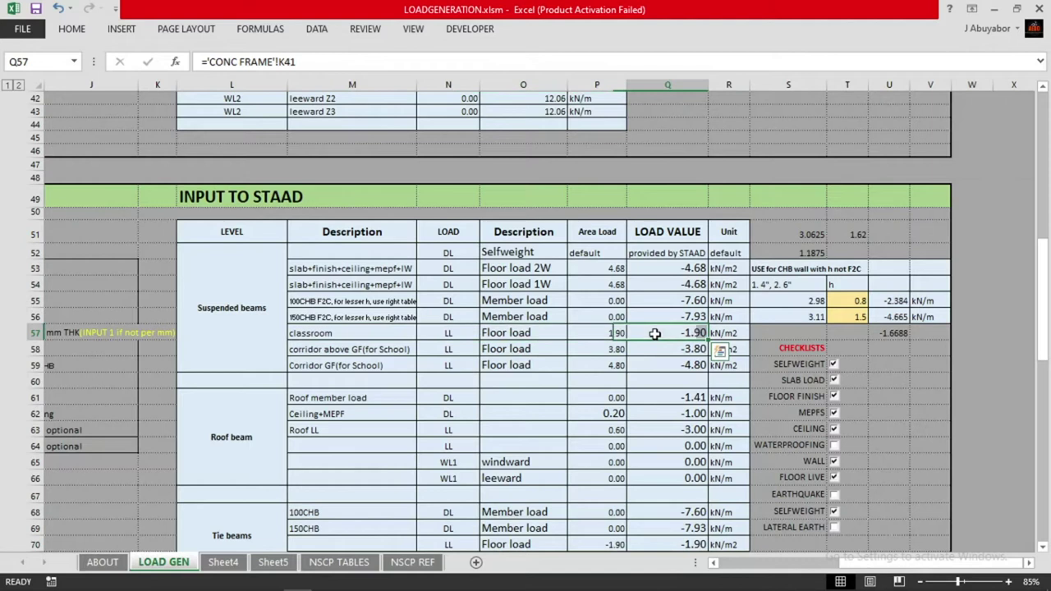
pyautogui.click(669, 349)
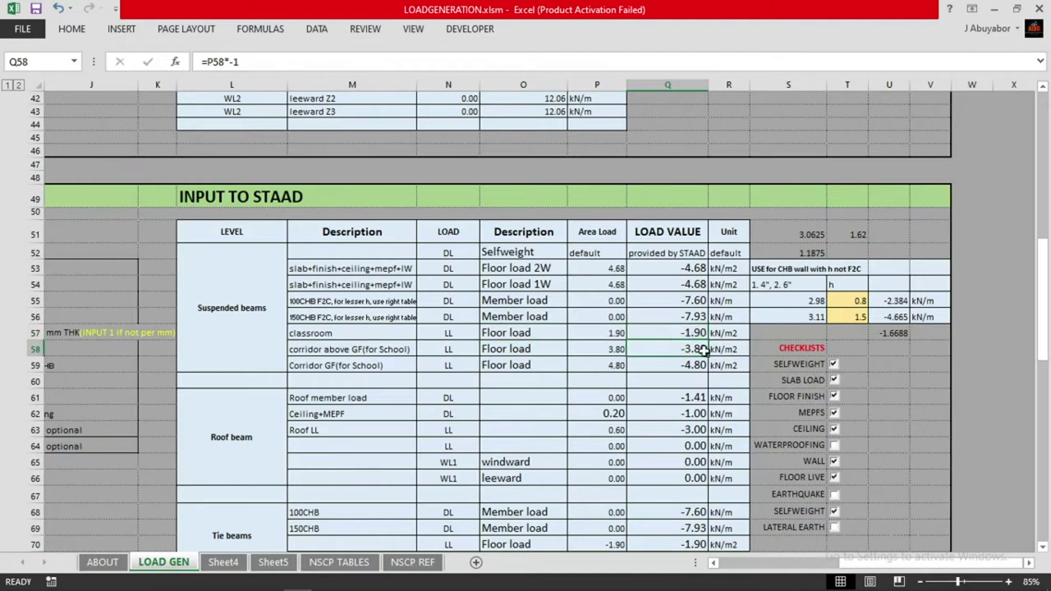
pyautogui.click(885, 380)
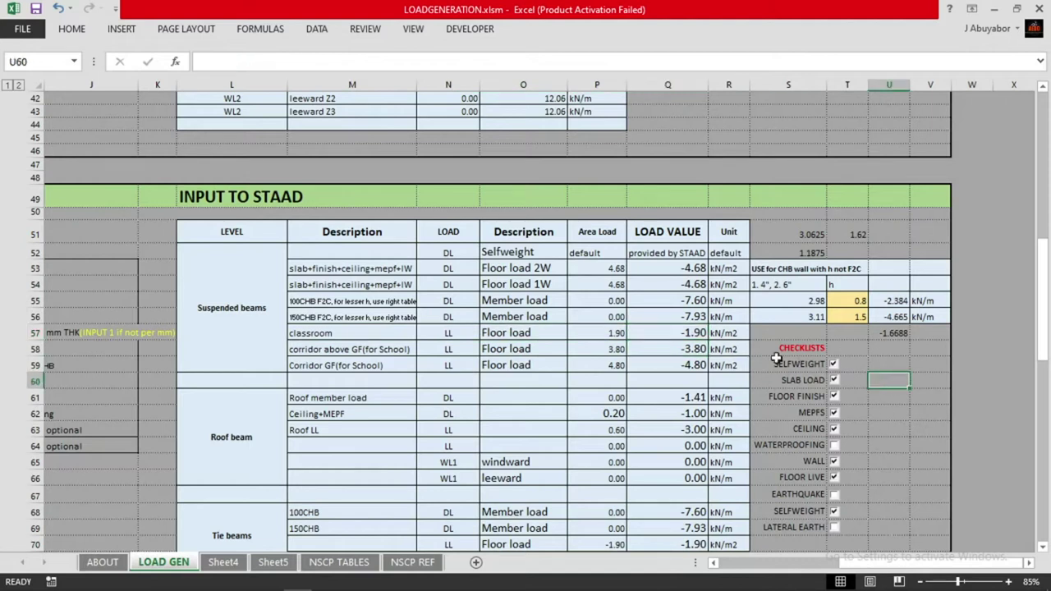
# Compare the units of the 100CHB and 150CHB member loads with their load values.
pyautogui.moveTo(738, 269); pyautogui.dragTo(729, 317)
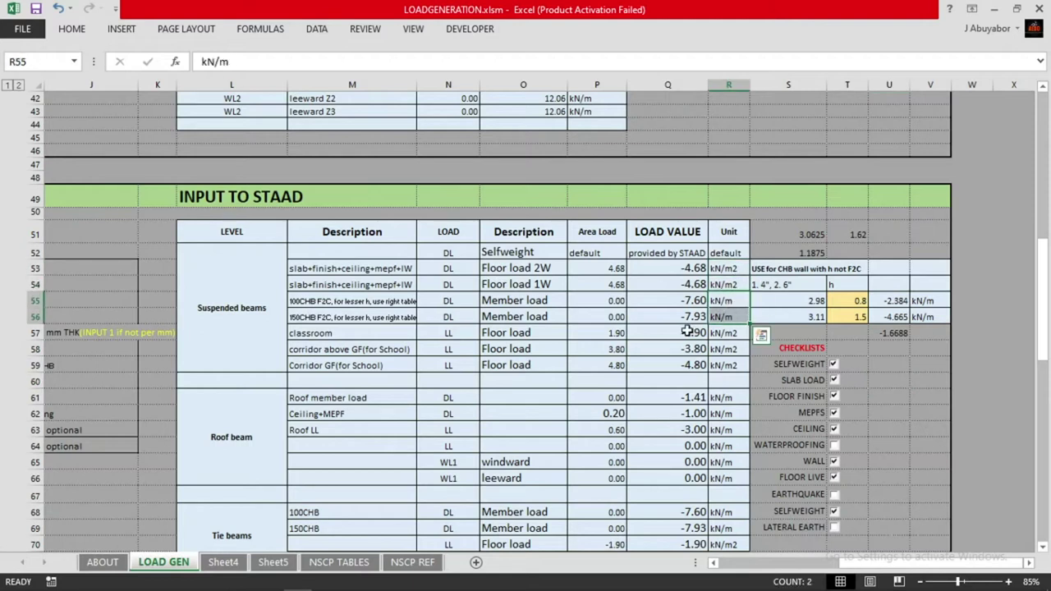
pyautogui.click(659, 303)
pyautogui.click(659, 318)
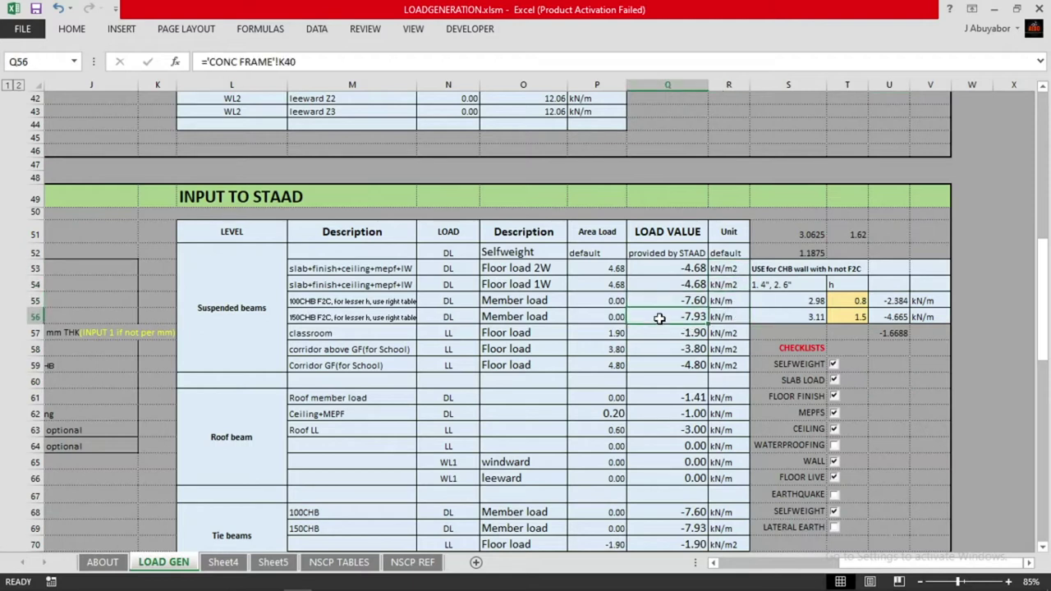
# Switch to STAAD.Pro and accept the auto save of the school building model.
pyautogui.click(804, 344)
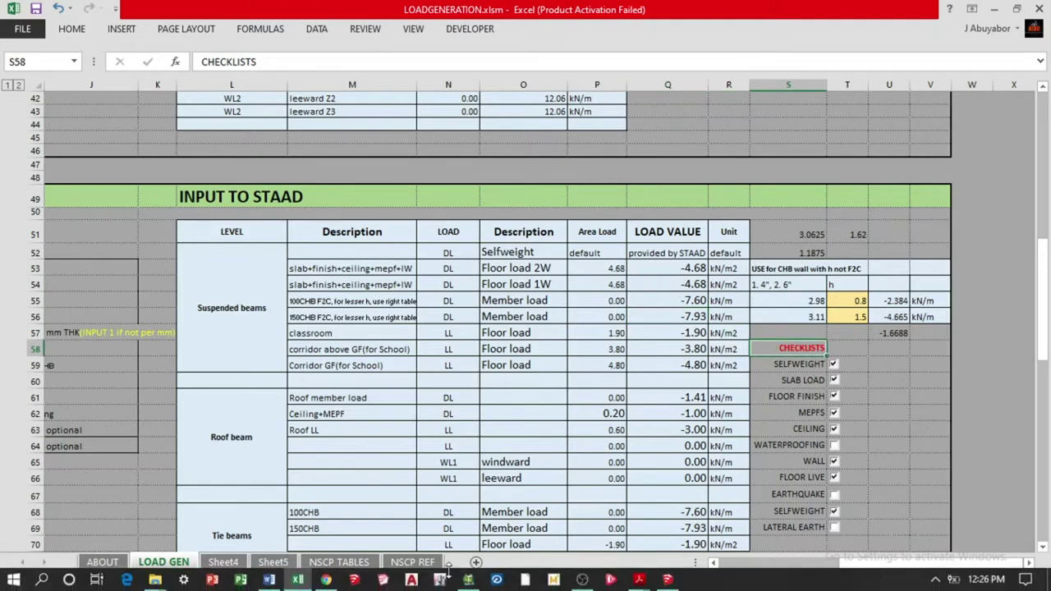
pyautogui.click(468, 580)
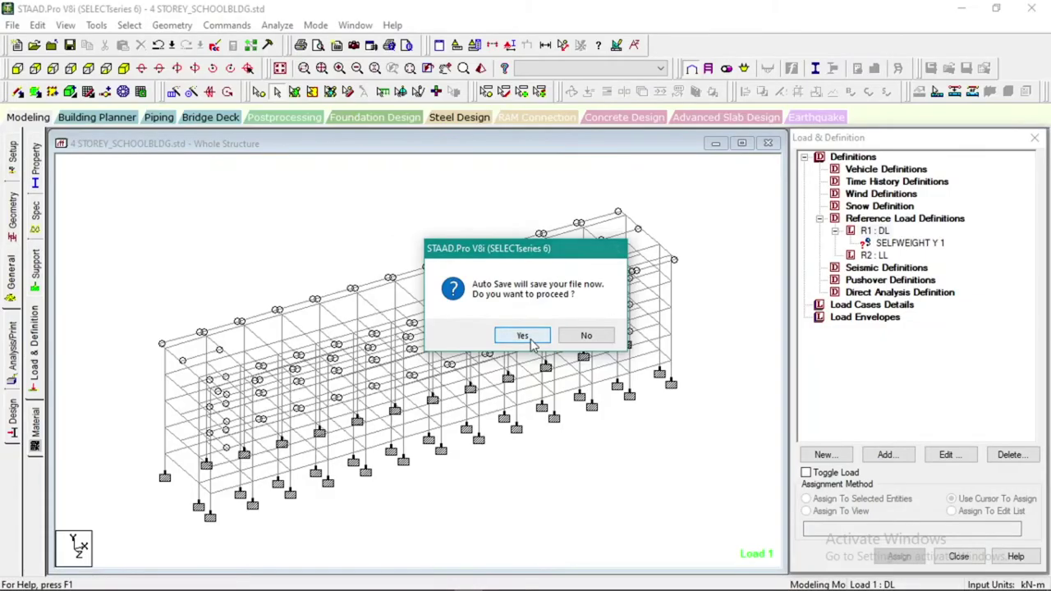
pyautogui.click(522, 335)
# Return to the Excel load table and check the units of the two-way and one-way slab floor loads.
pyautogui.click(298, 579)
pyautogui.click(298, 580)
pyautogui.click(299, 580)
pyautogui.click(682, 298)
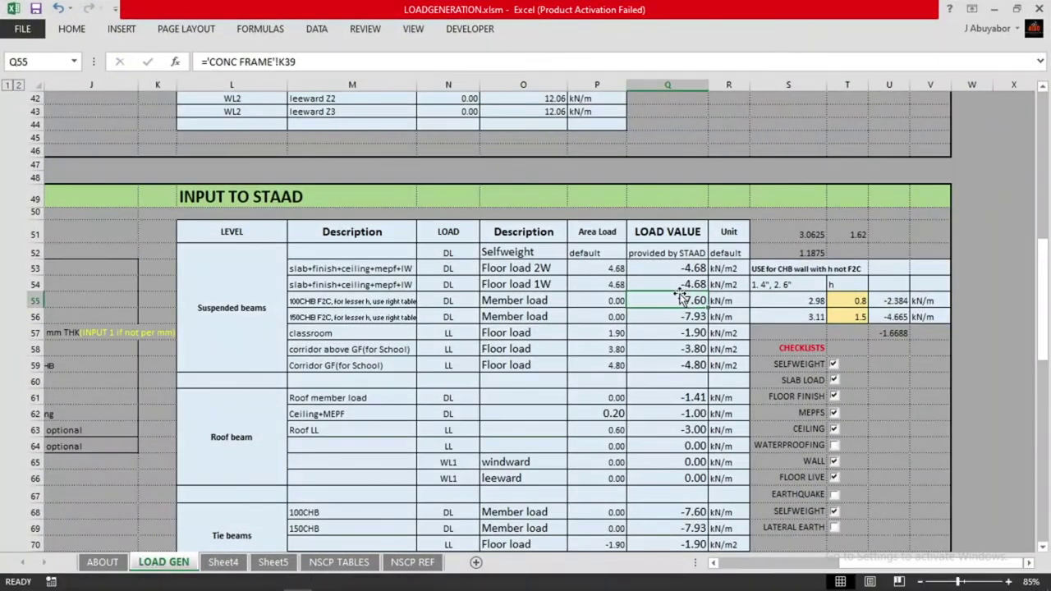
pyautogui.moveTo(721, 273); pyautogui.dragTo(723, 287)
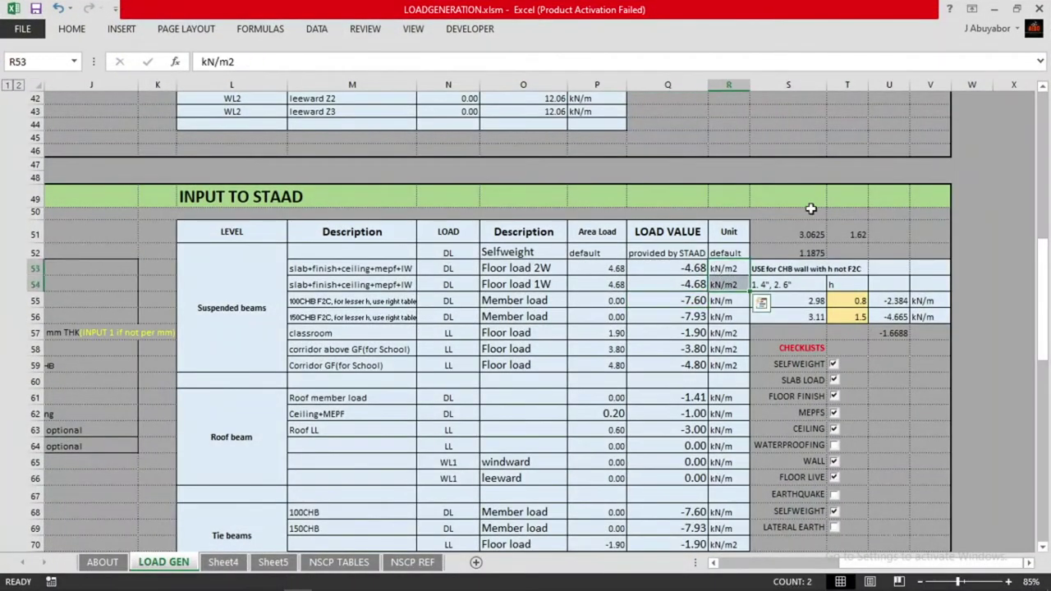
pyautogui.click(993, 11)
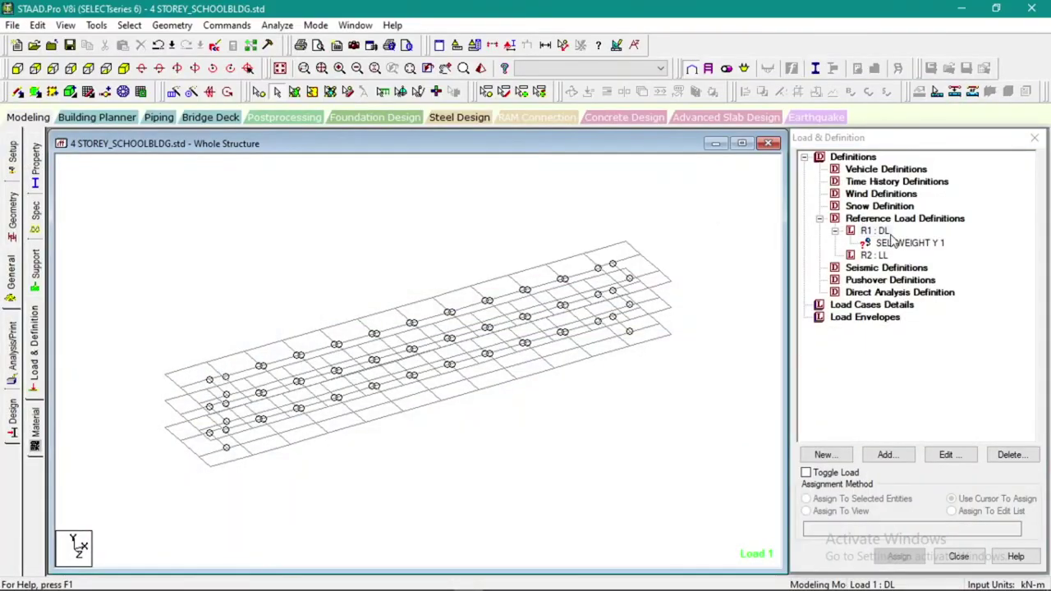
# Compare the area loads and load values of the classroom and above-ground-floor corridor live load rows in Excel.
pyautogui.click(298, 585)
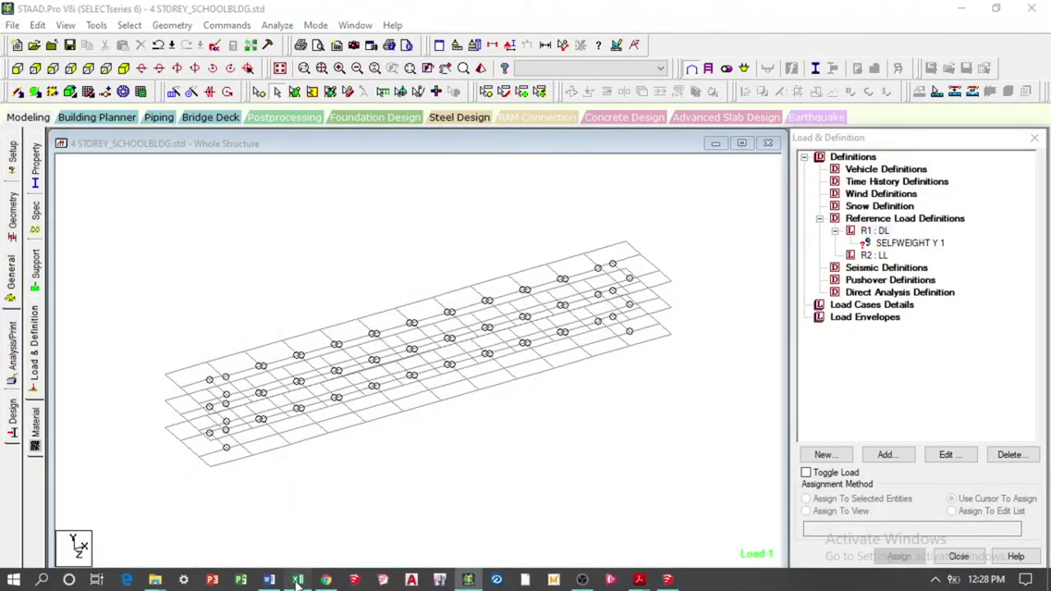
pyautogui.click(669, 332)
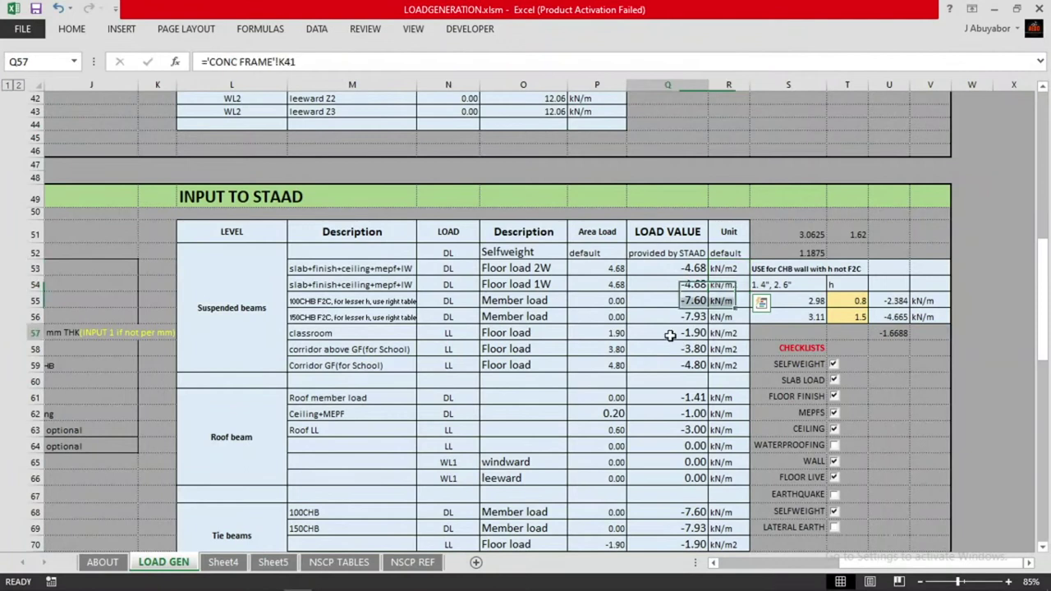
pyautogui.moveTo(457, 333); pyautogui.dragTo(614, 334)
pyautogui.click(475, 349)
pyautogui.moveTo(486, 349); pyautogui.dragTo(624, 348)
pyautogui.click(642, 332)
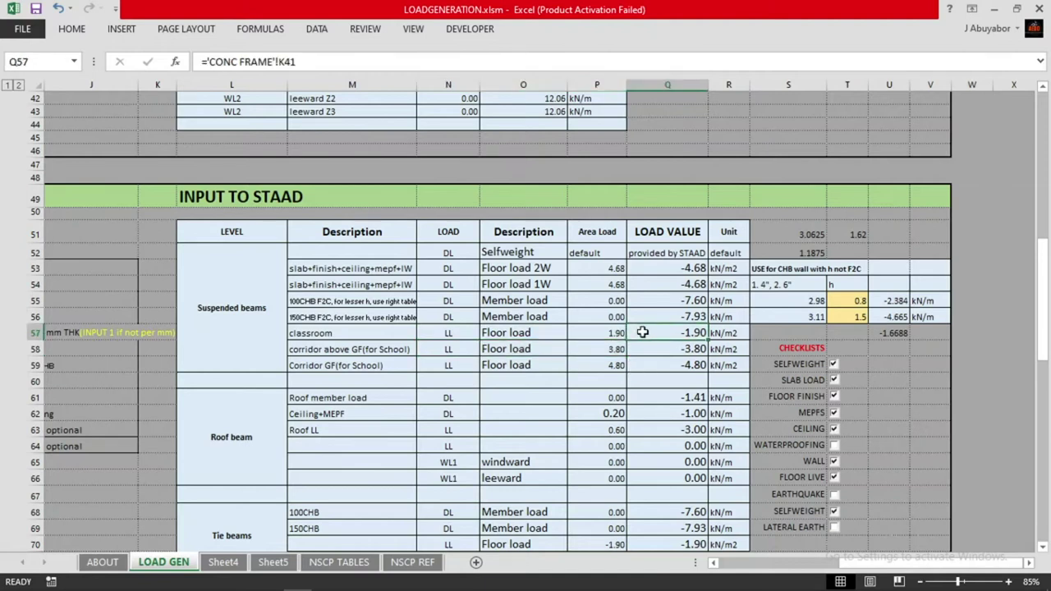
pyautogui.click(616, 335)
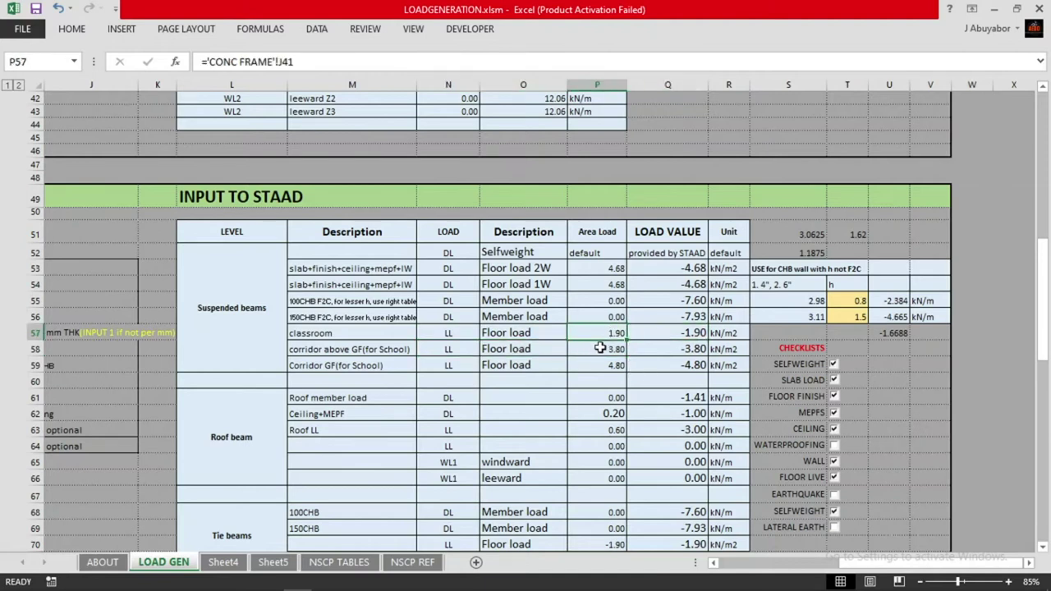
pyautogui.click(601, 348)
# Switch to STAAD.Pro and, in plan view, select the classroom bay beams, excluding the short beam segments in both end bays.
pyautogui.click(994, 9)
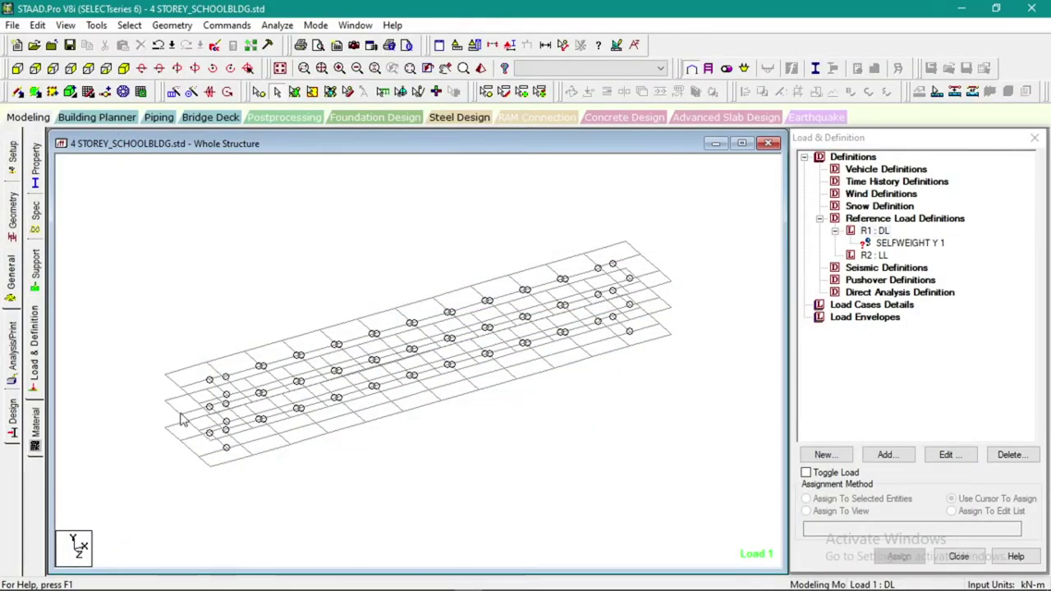
pyautogui.click(89, 69)
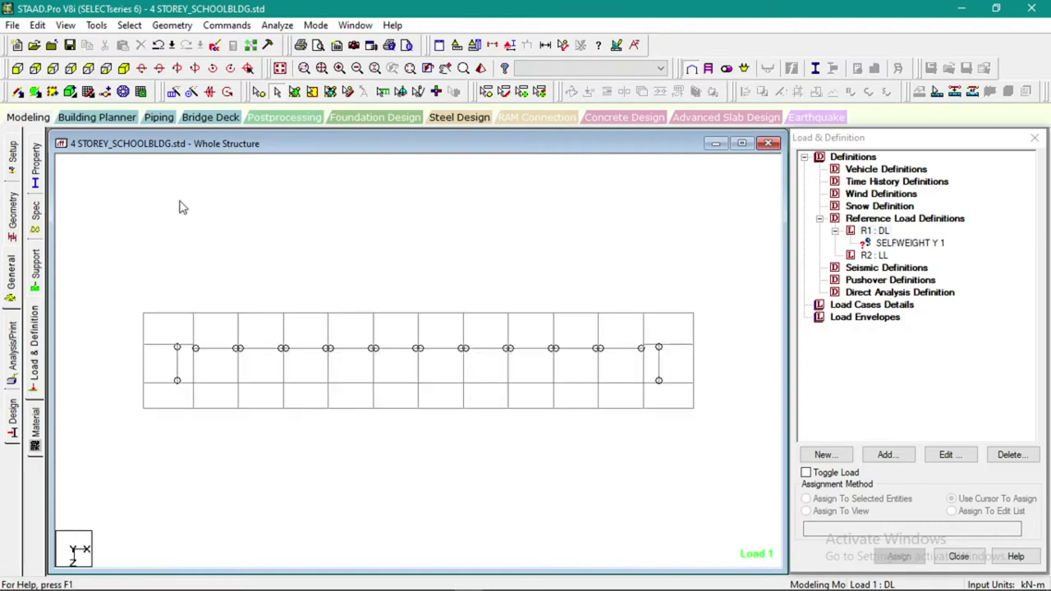
pyautogui.moveTo(183, 290); pyautogui.dragTo(653, 386)
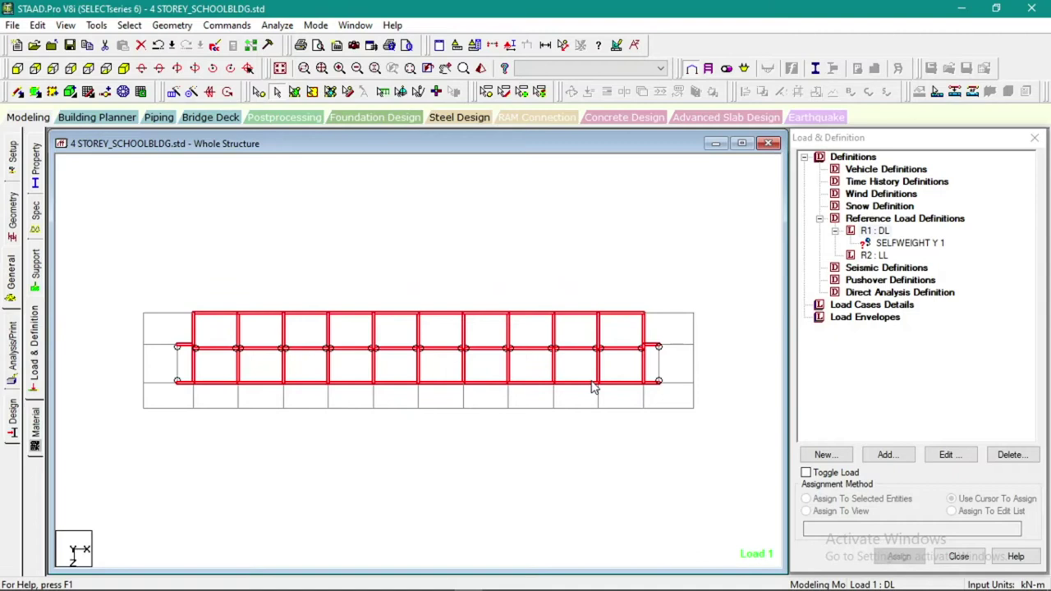
pyautogui.keyDown('ctrl'); pyautogui.click(184, 348); pyautogui.keyUp('ctrl')
pyautogui.keyDown('ctrl'); pyautogui.click(185, 381); pyautogui.keyUp('ctrl')
pyautogui.keyDown('ctrl'); pyautogui.click(653, 383); pyautogui.keyUp('ctrl')
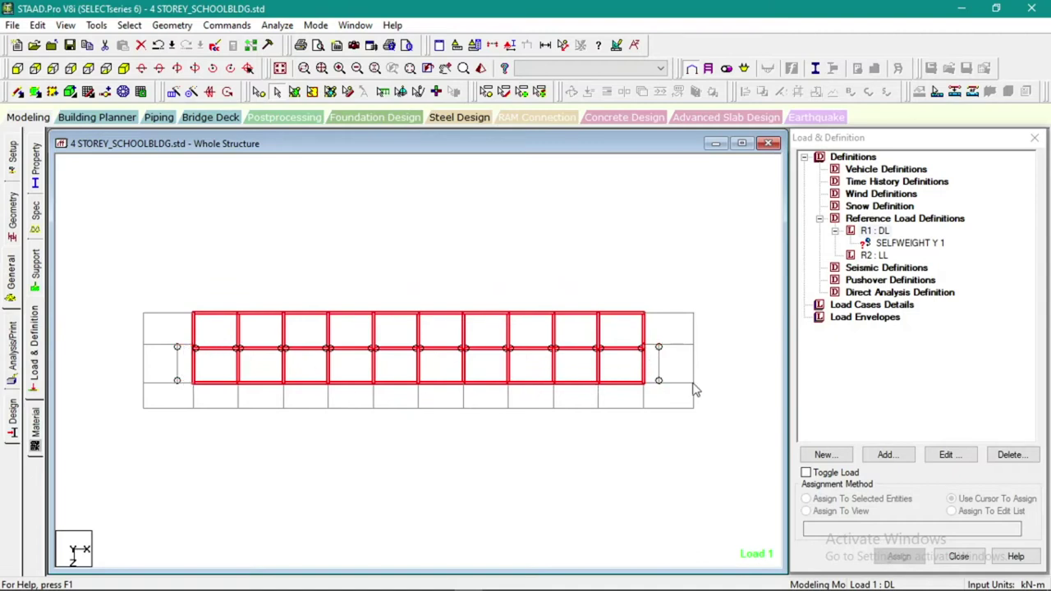
# Create a Floor group named ROOM_2W and associate it with the selected classroom bay beams.
pyautogui.click(129, 65)
pyautogui.hotkey('ctrl', 'g')
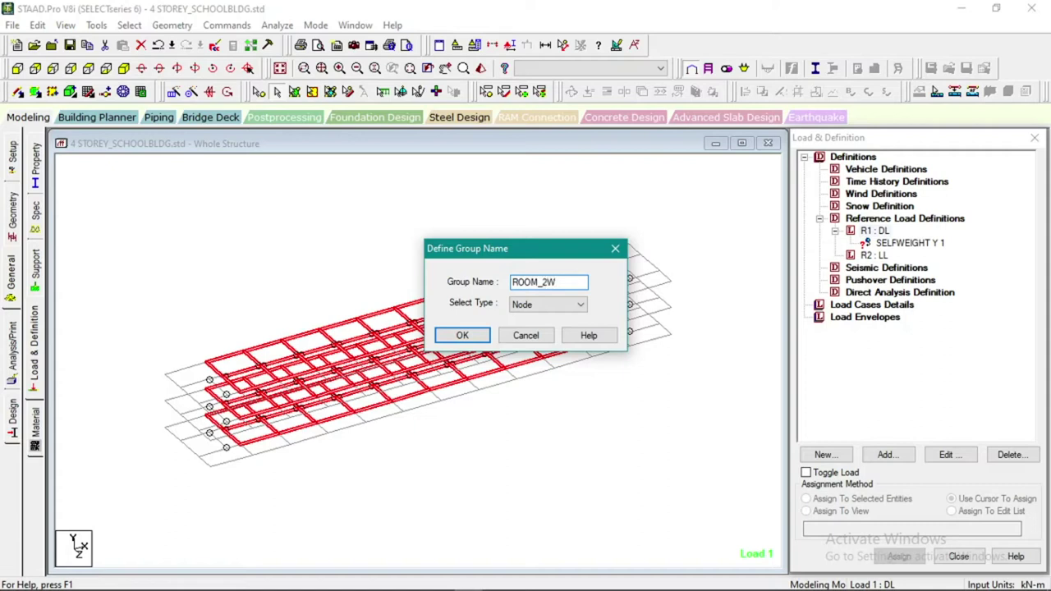
pyautogui.click(533, 306)
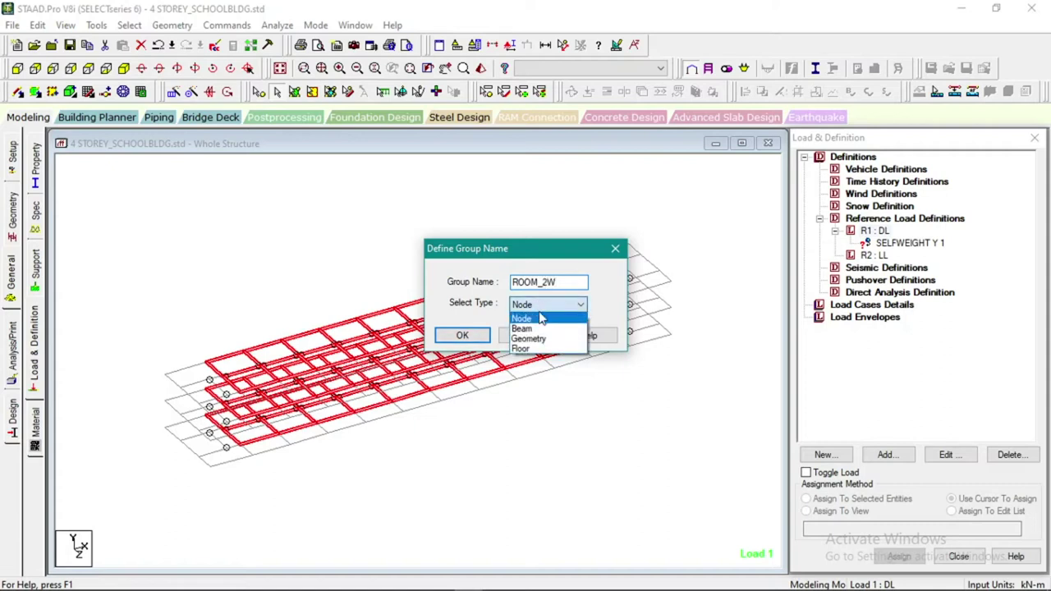
pyautogui.click(540, 364)
pyautogui.click(462, 335)
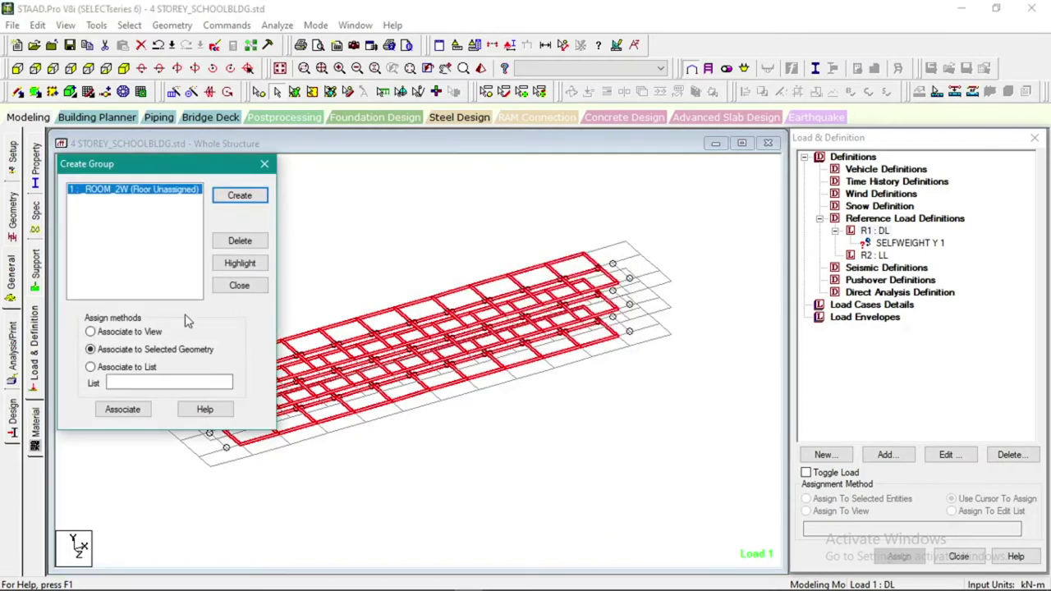
pyautogui.click(121, 350)
pyautogui.click(122, 409)
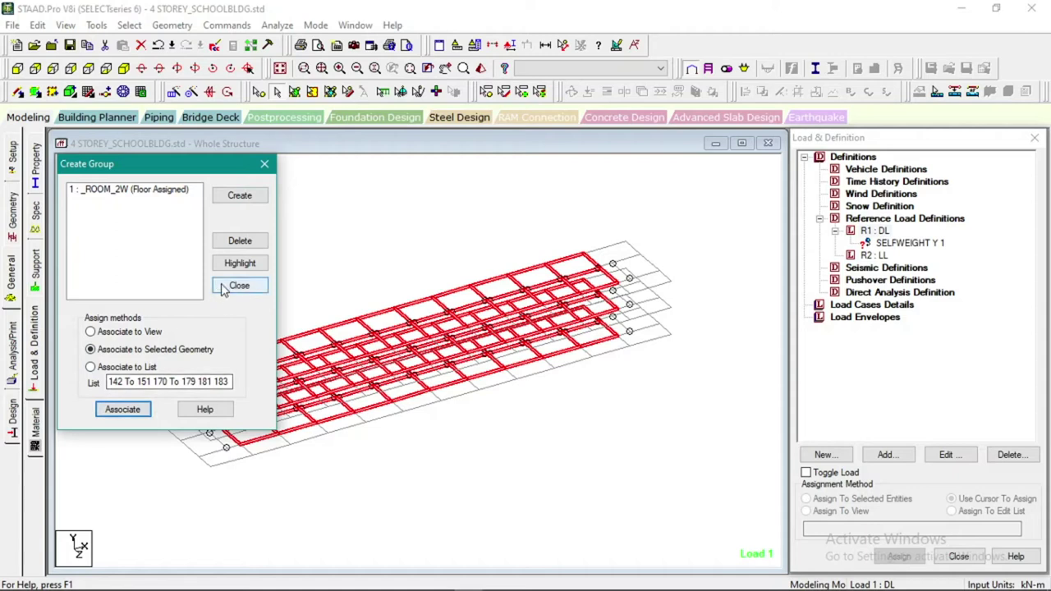
# Clear the selection and highlight the ROOM_2W group to check which beams it covers.
pyautogui.click(420, 239)
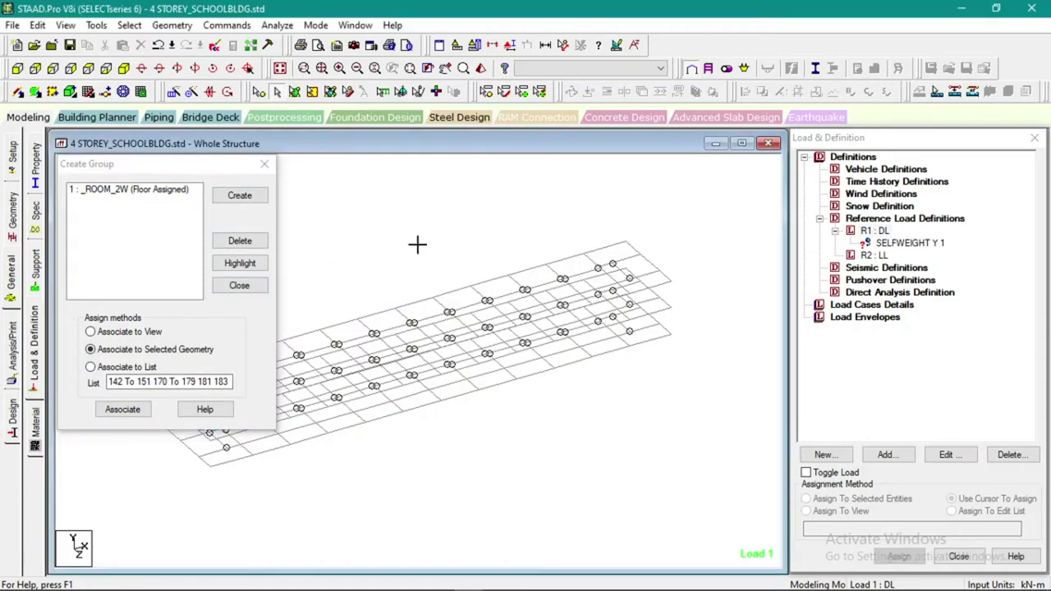
pyautogui.click(159, 196)
pyautogui.click(229, 267)
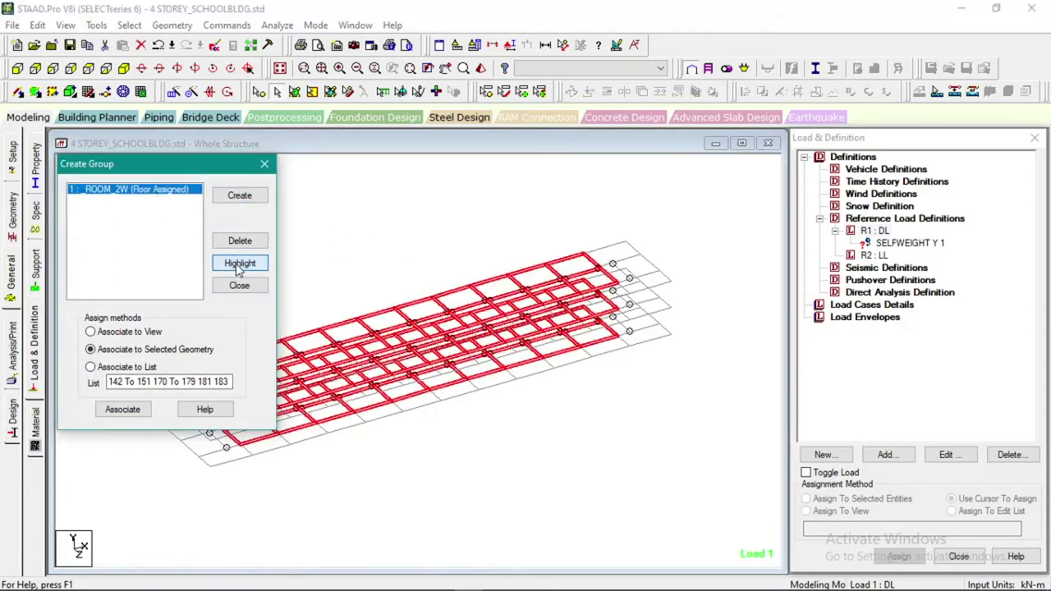
pyautogui.click(316, 203)
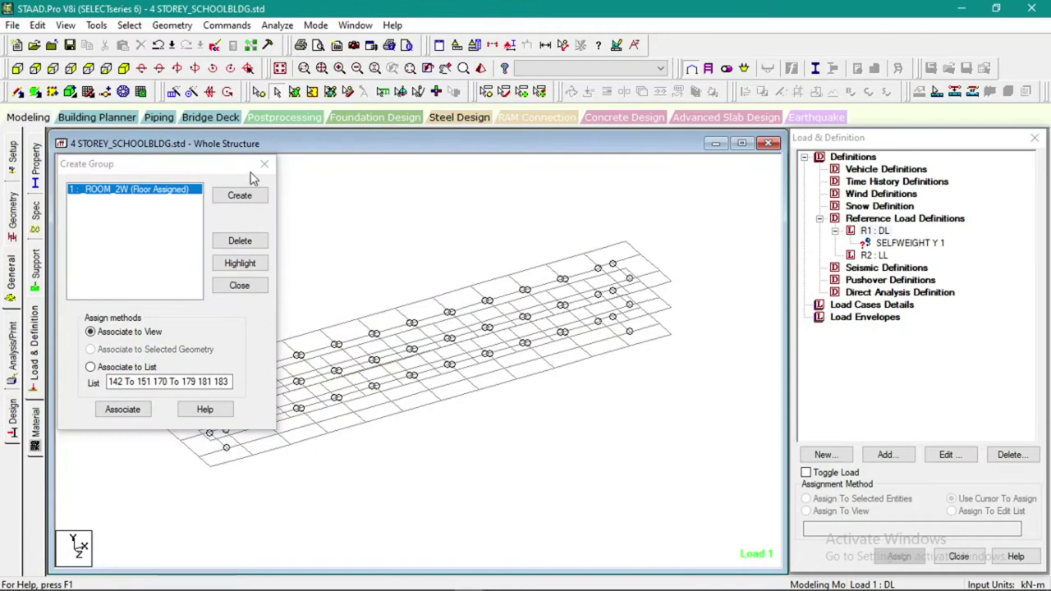
pyautogui.moveTo(230, 168); pyautogui.dragTo(155, 175)
# In plan view, select the beams enclosing the corner bay beyond the short beam segment at each end of the building.
pyautogui.click(107, 69)
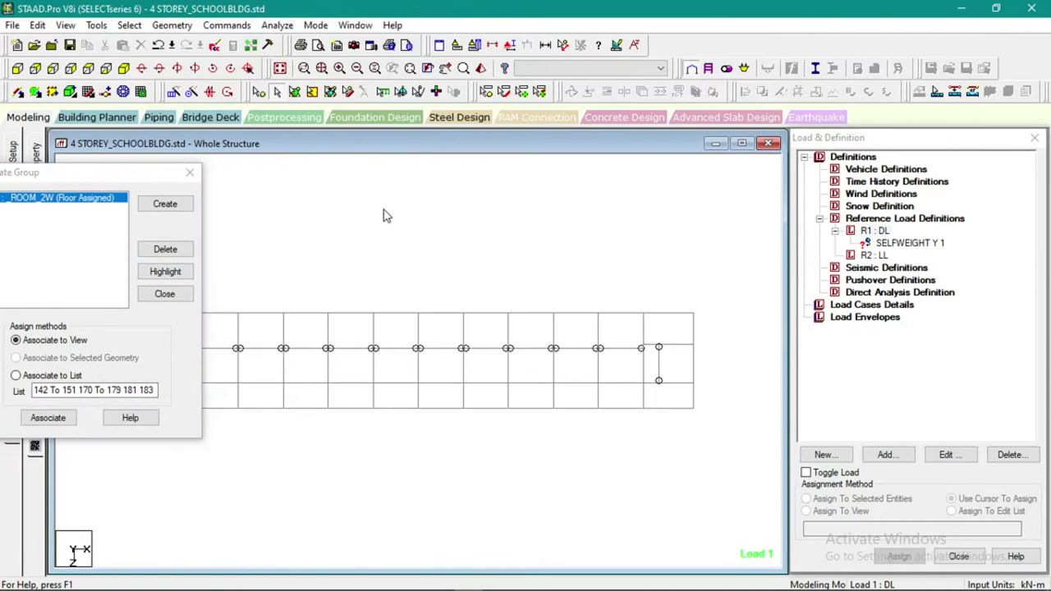
pyautogui.click(190, 172)
pyautogui.moveTo(115, 296); pyautogui.dragTo(200, 353)
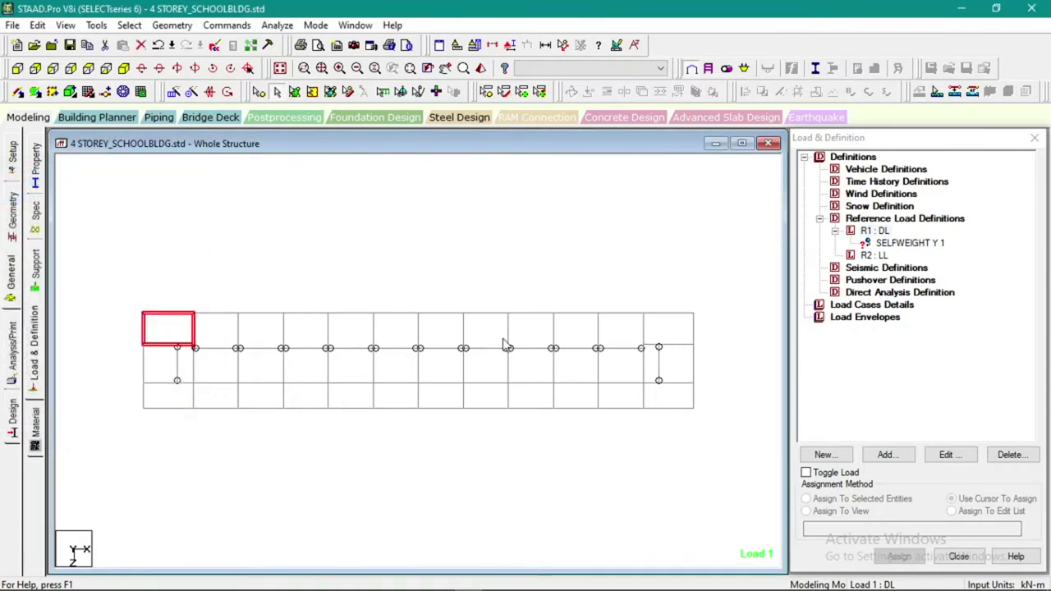
pyautogui.click(110, 336)
pyautogui.scroll(3, 117, 343)
pyautogui.moveTo(202, 369); pyautogui.dragTo(404, 359, button='middle')
pyautogui.moveTo(234, 259); pyautogui.dragTo(347, 327)
pyautogui.scroll(-1, 373, 314)
pyautogui.moveTo(373, 315); pyautogui.dragTo(210, 374, button='middle')
pyautogui.moveTo(703, 285); pyautogui.dragTo(616, 327)
# Inspect the selected corner bay outlines and the adjacent short beam segments at both ends of the plan.
pyautogui.scroll(5, 633, 340)
pyautogui.scroll(-5, 542, 345)
pyautogui.scroll(5, 572, 336)
pyautogui.scroll(-5, 635, 343)
pyautogui.moveTo(636, 343); pyautogui.dragTo(509, 342, button='middle')
pyautogui.scroll(3, 559, 316)
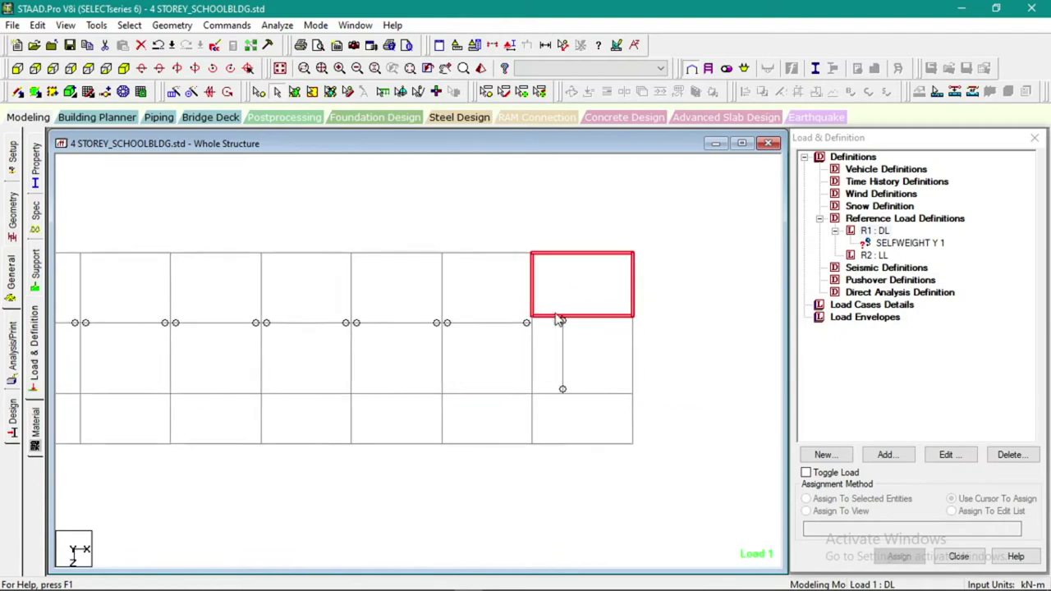
pyautogui.scroll(2, 649, 323)
pyautogui.moveTo(649, 323); pyautogui.dragTo(554, 320, button='middle')
pyautogui.scroll(1, 575, 296)
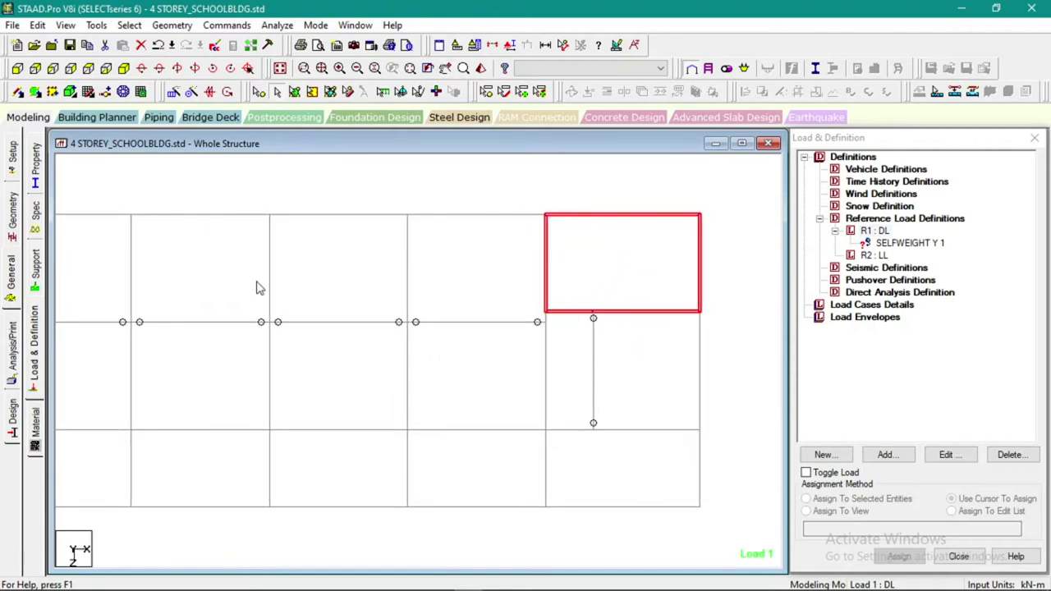
pyautogui.scroll(-4, 639, 333)
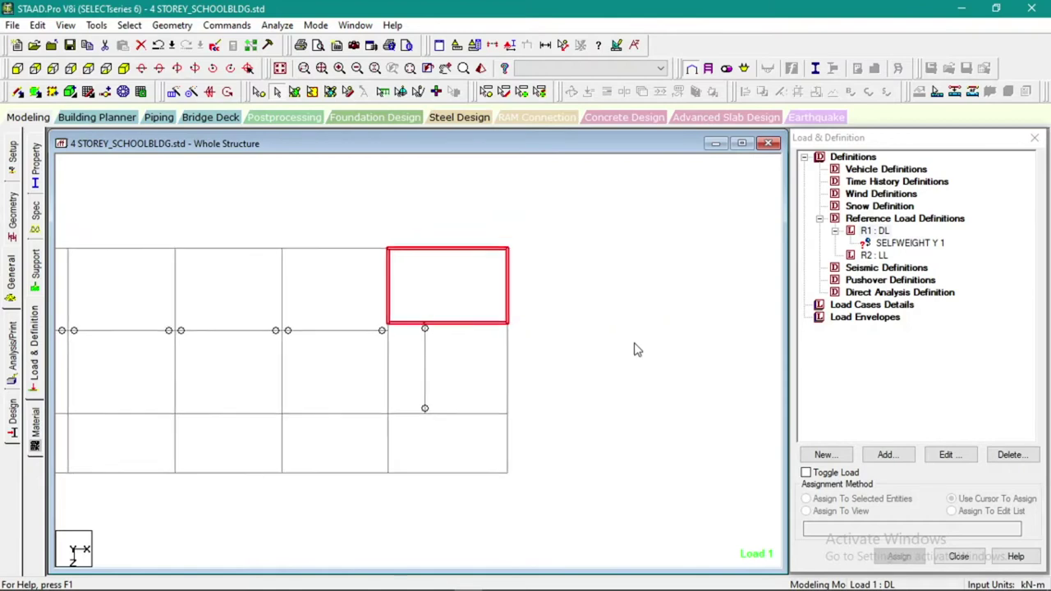
pyautogui.scroll(-1, 612, 359)
pyautogui.moveTo(345, 364); pyautogui.dragTo(583, 392, button='middle')
pyautogui.scroll(-2, 579, 388)
pyautogui.scroll(3, 457, 359)
pyautogui.moveTo(457, 359); pyautogui.dragTo(479, 331, button='middle')
pyautogui.scroll(2, 351, 353)
pyautogui.scroll(1, 243, 353)
pyautogui.scroll(-1, 411, 332)
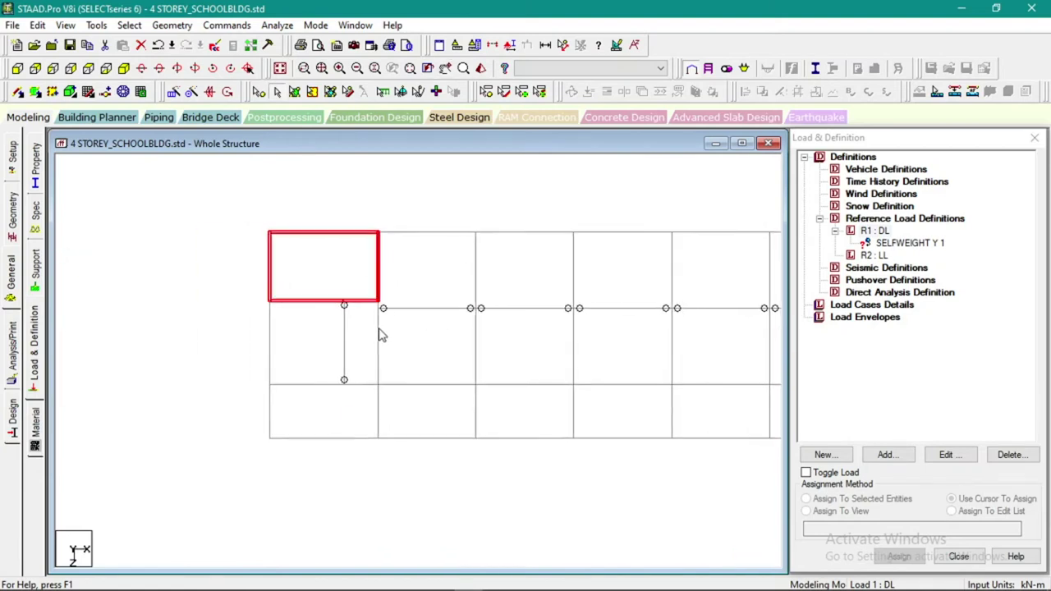
pyautogui.scroll(-1, 378, 335)
# Create a Floor group named CR_2W and associate it with the selected corner bay beams in isometric view.
pyautogui.click(123, 69)
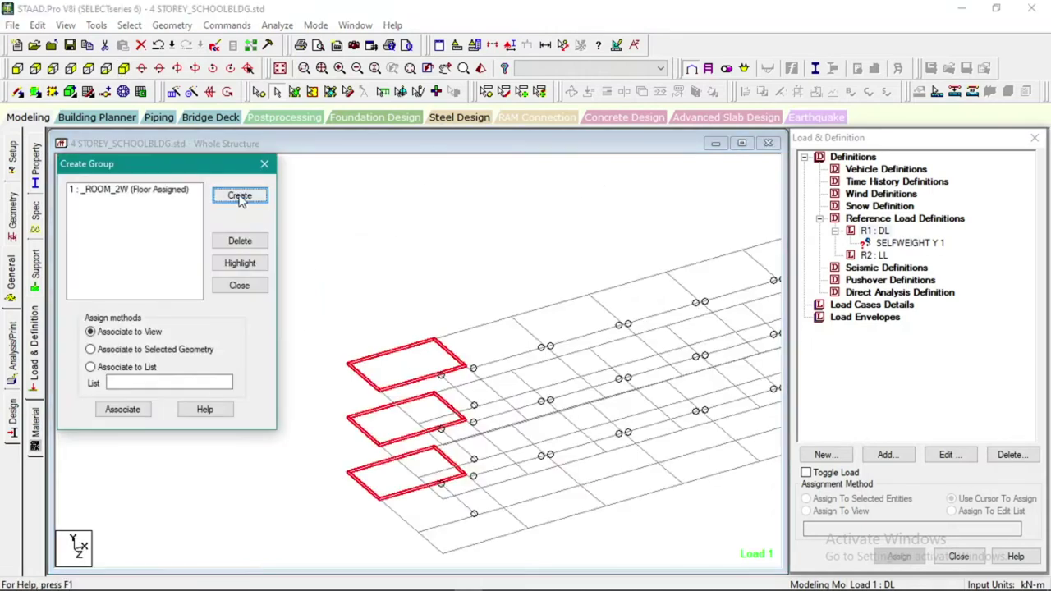
pyautogui.click(240, 197)
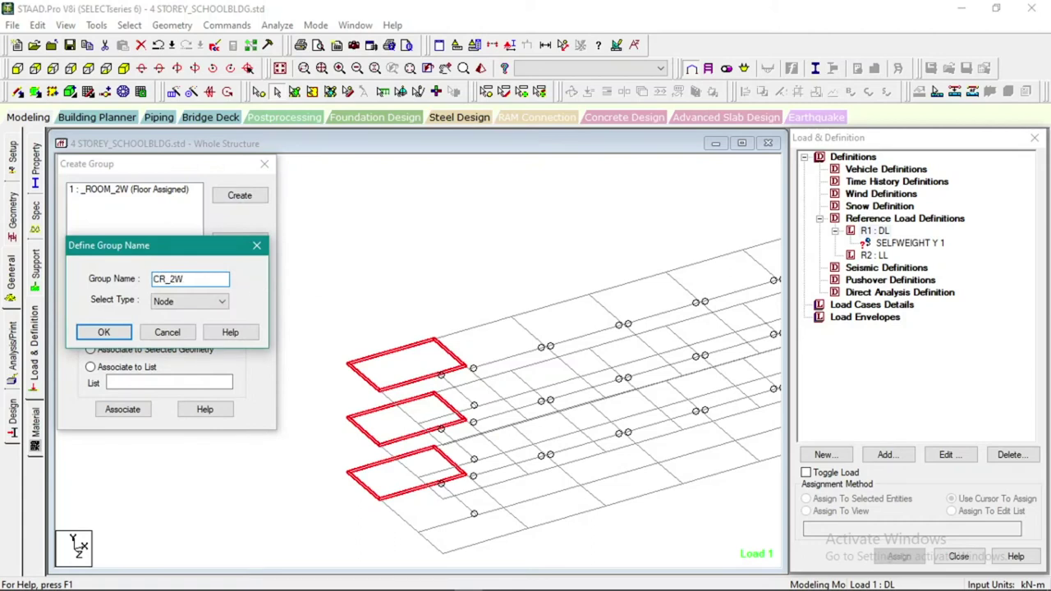
pyautogui.click(165, 306)
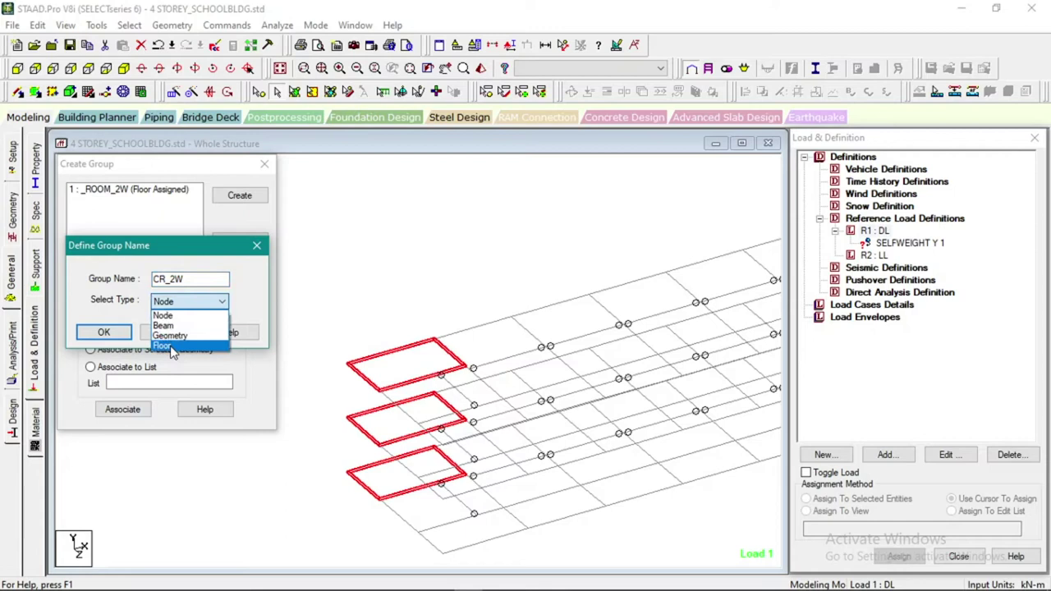
pyautogui.click(168, 347)
pyautogui.click(104, 333)
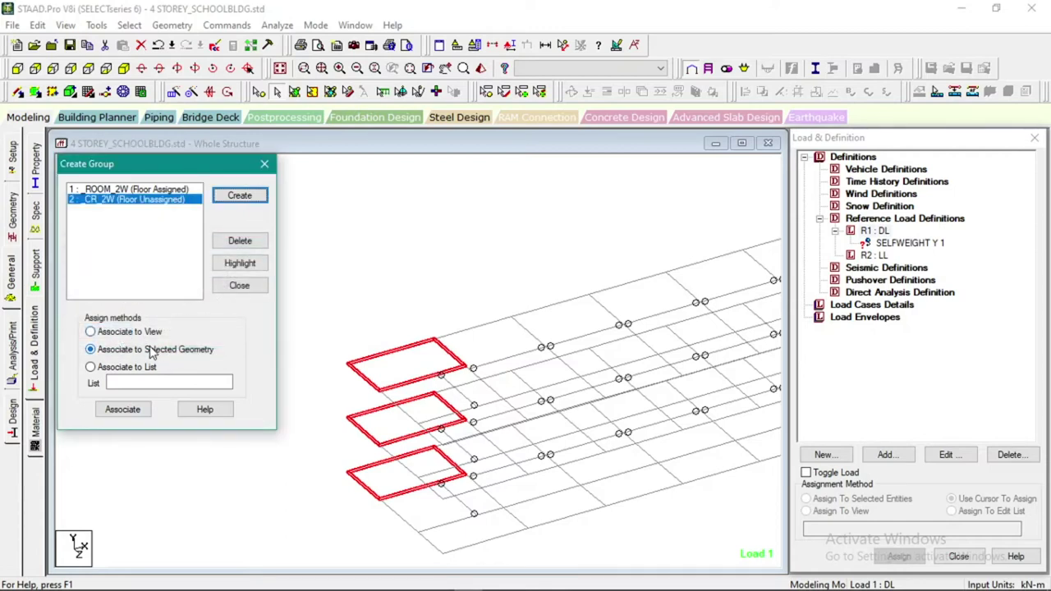
pyautogui.click(132, 408)
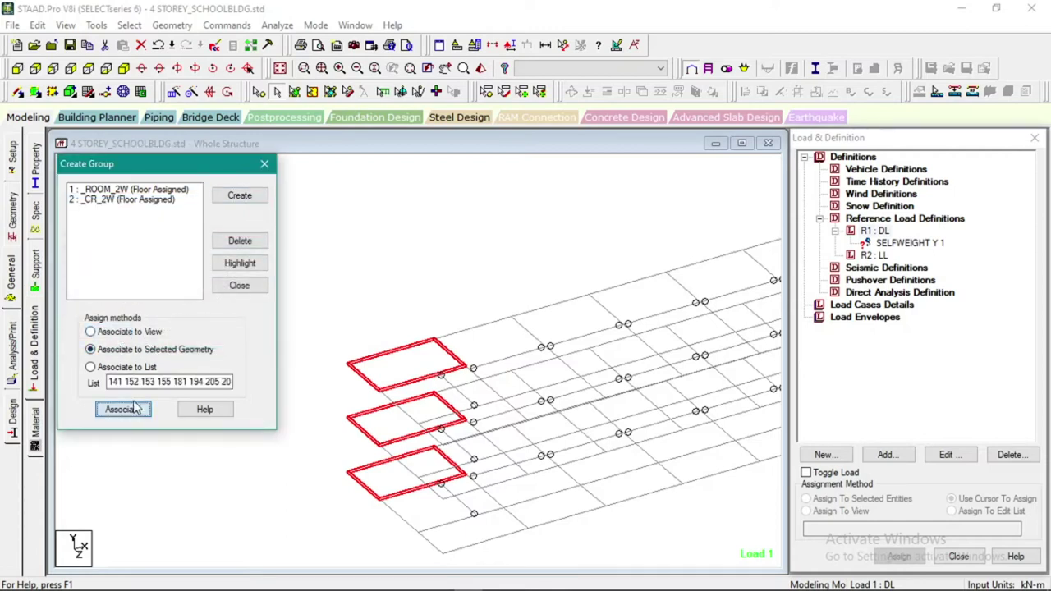
# Highlight the CR_2W group to check its member beams, then clear the selection and leave the group dialog.
pyautogui.click(165, 200)
pyautogui.click(474, 241)
pyautogui.click(240, 263)
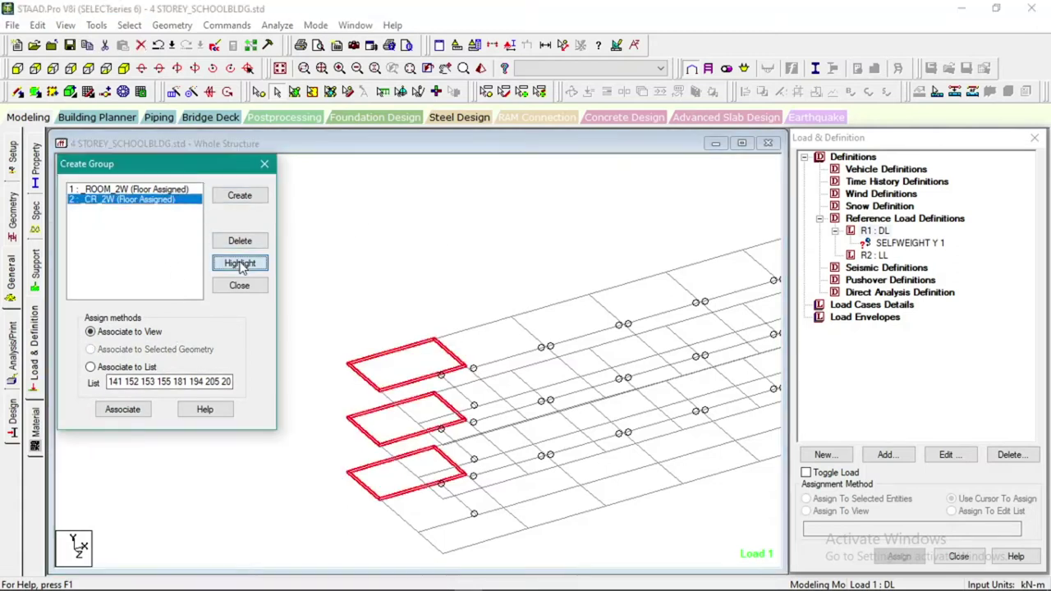
pyautogui.click(285, 264)
pyautogui.click(259, 165)
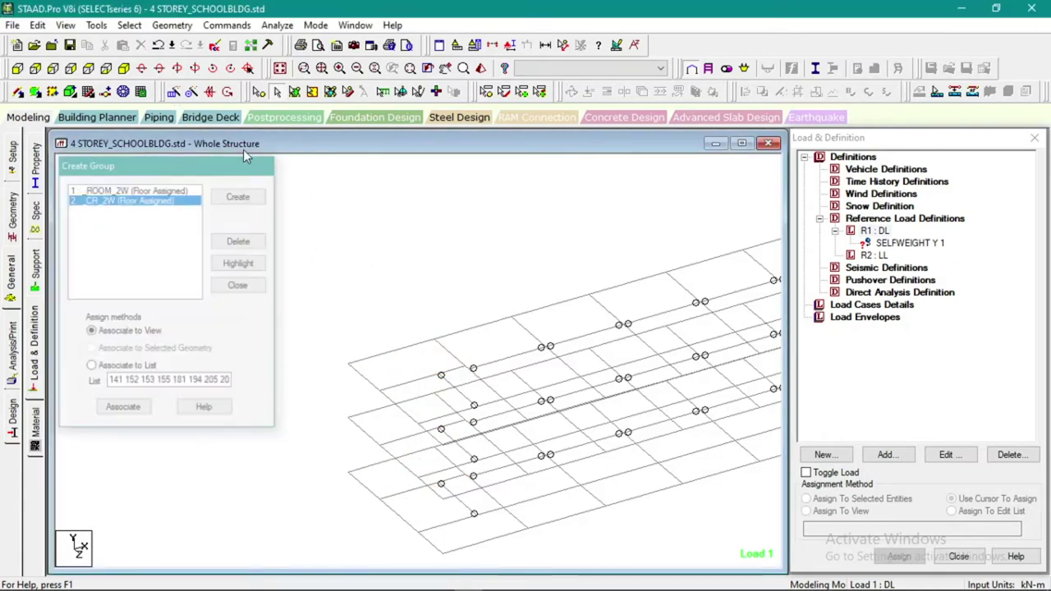
# In plan view, select the full-length corridor strip of beams plus the narrow bays beside the short beam segments at both ends.
pyautogui.click(88, 68)
pyautogui.moveTo(271, 305); pyautogui.dragTo(286, 366, button='middle')
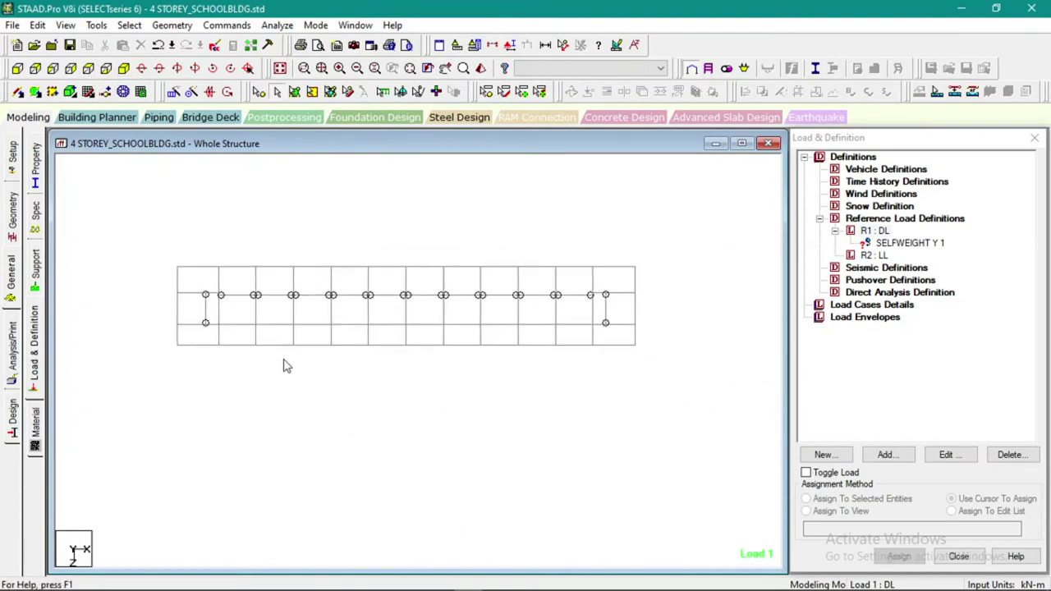
pyautogui.moveTo(157, 322); pyautogui.dragTo(678, 394)
pyautogui.keyDown('ctrl'); pyautogui.click(606, 299); pyautogui.keyUp('ctrl')
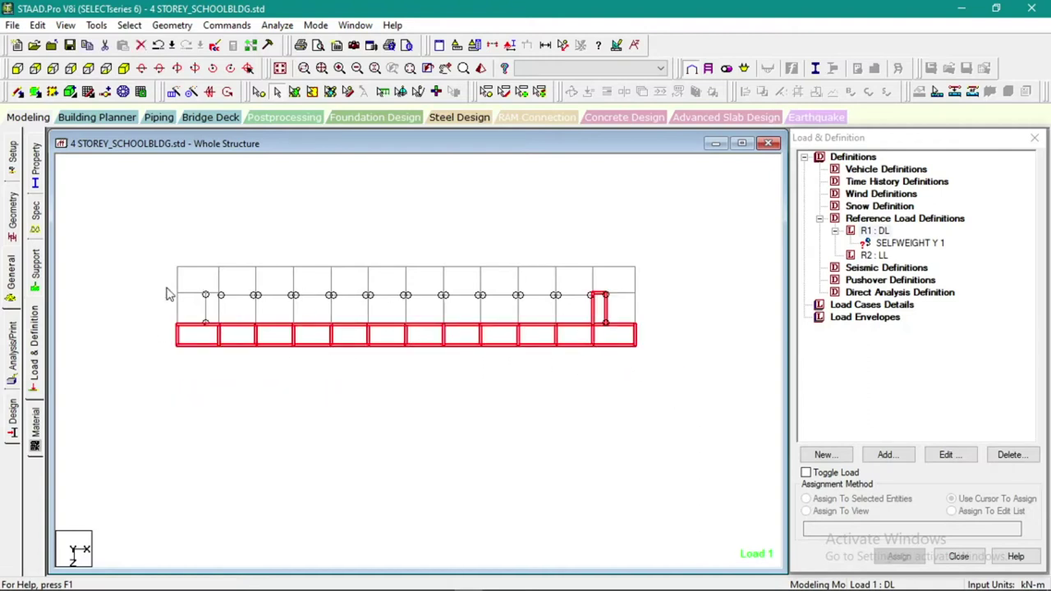
pyautogui.keyDown('ctrl'); pyautogui.click(217, 314); pyautogui.keyUp('ctrl')
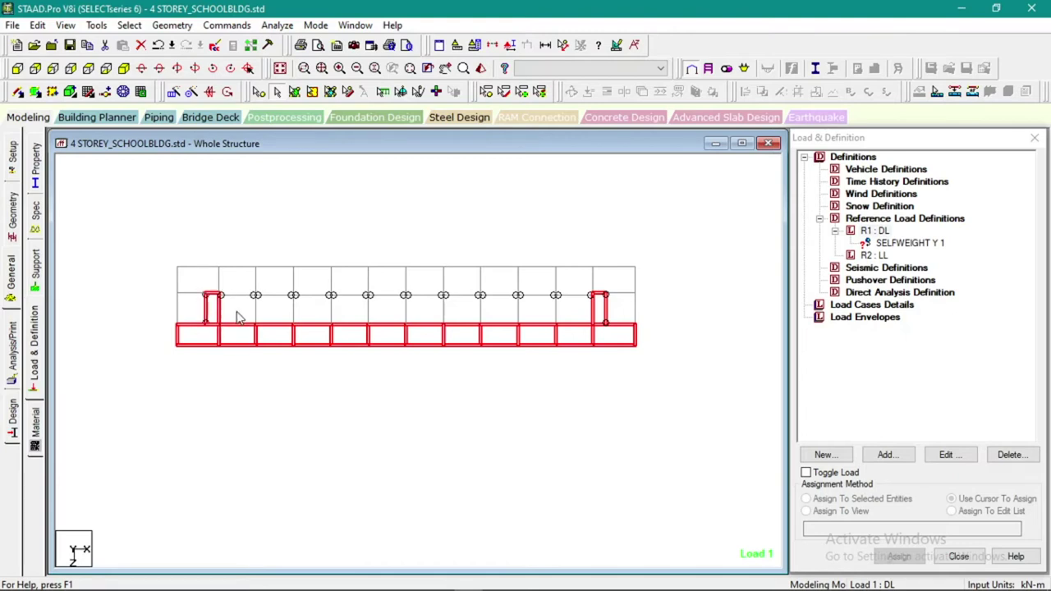
pyautogui.scroll(2, 238, 319)
pyautogui.scroll(2, 734, 359)
pyautogui.scroll(1, 662, 312)
pyautogui.scroll(-2, 663, 312)
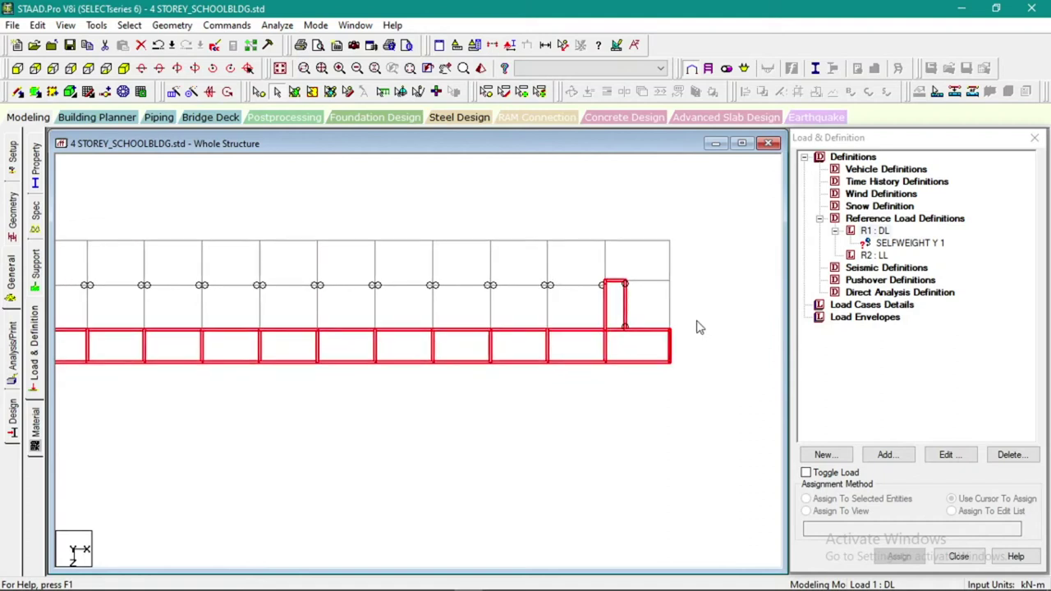
pyautogui.scroll(-1, 698, 328)
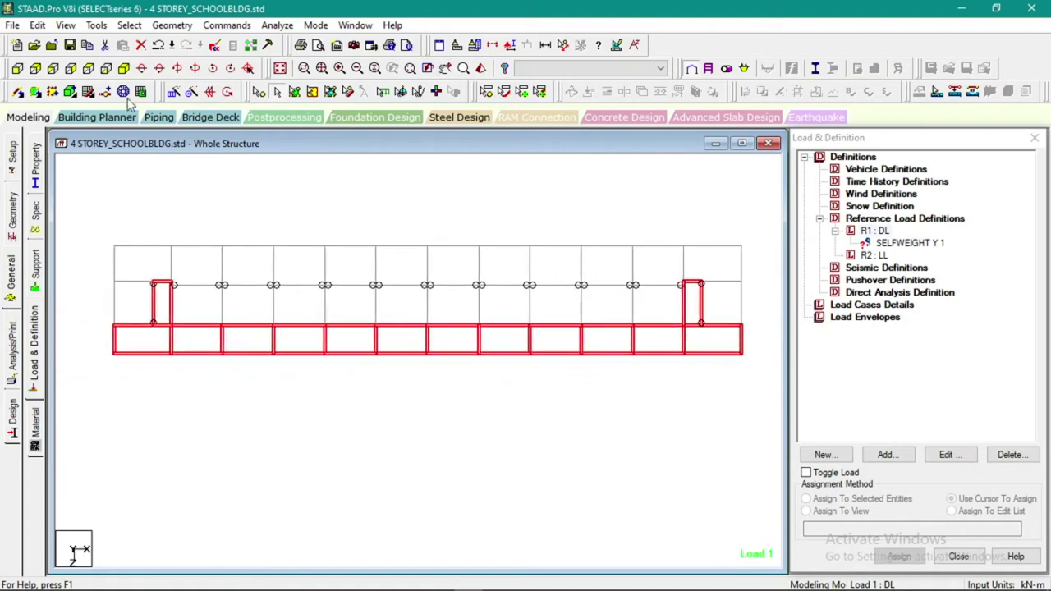
# Create a Floor group named CORR_2W and associate it with the selected corridor beams in isometric view.
pyautogui.click(124, 69)
pyautogui.scroll(-3, 354, 322)
pyautogui.scroll(5, 350, 385)
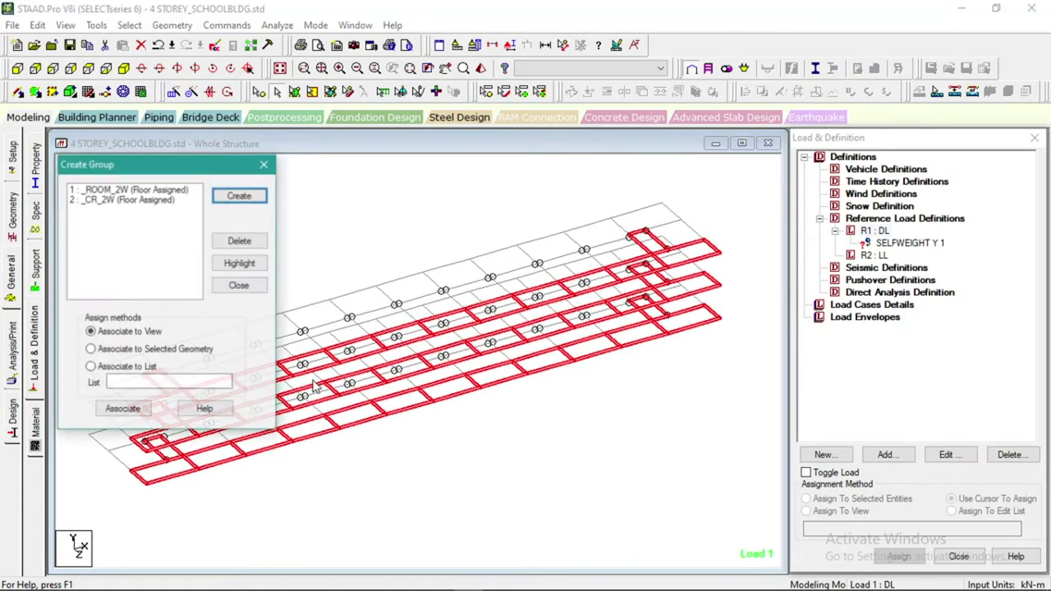
pyautogui.click(236, 197)
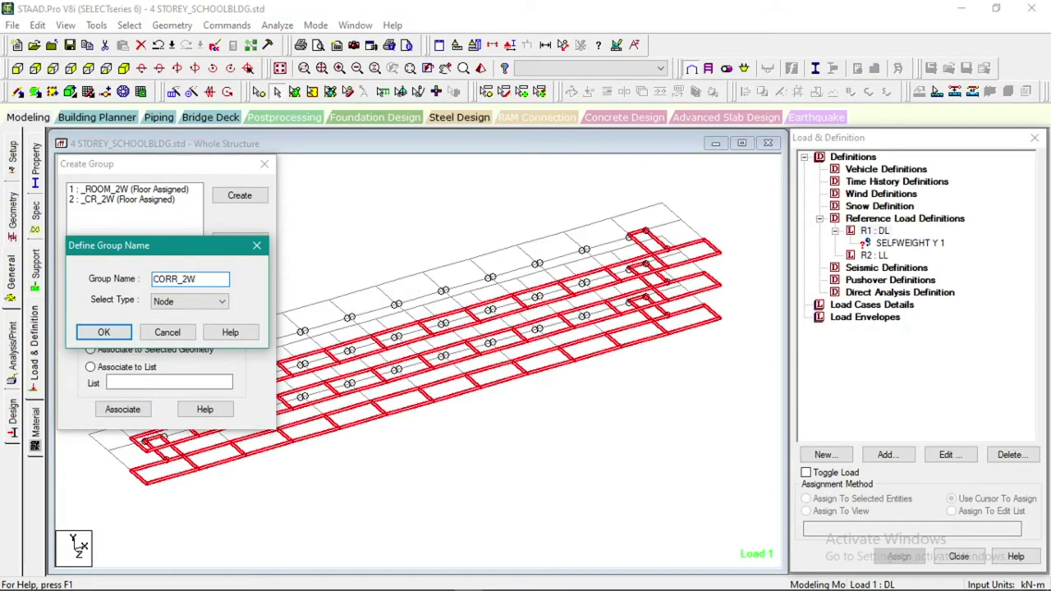
pyautogui.click(152, 302)
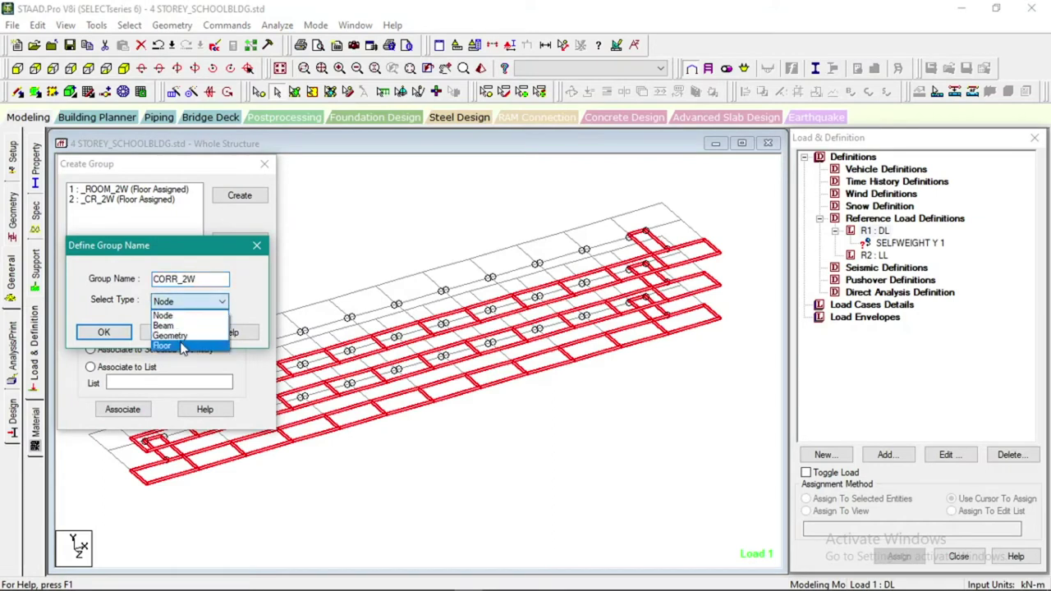
pyautogui.click(184, 350)
pyautogui.click(103, 332)
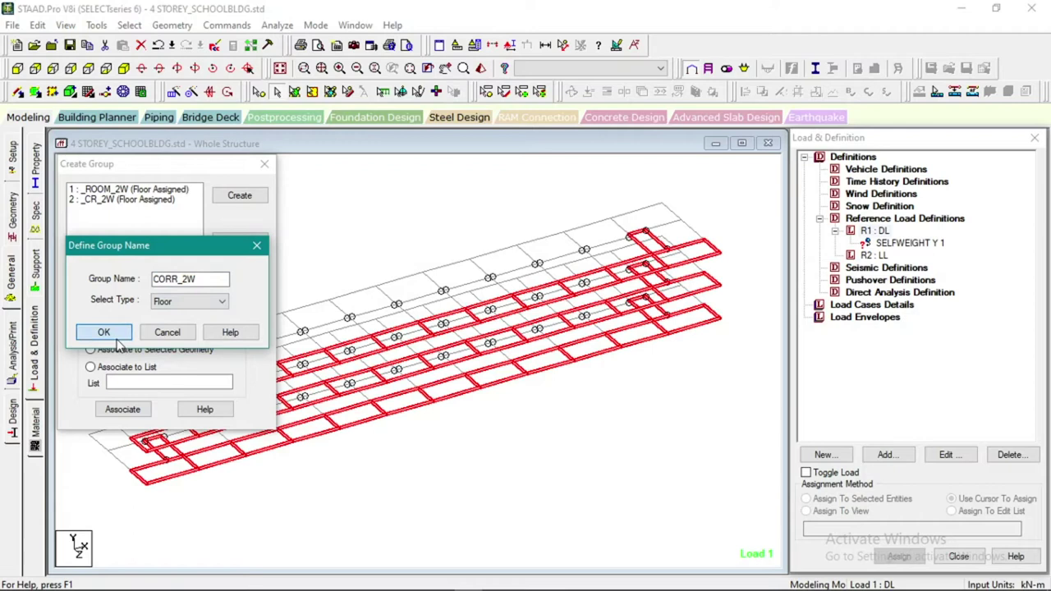
pyautogui.click(123, 409)
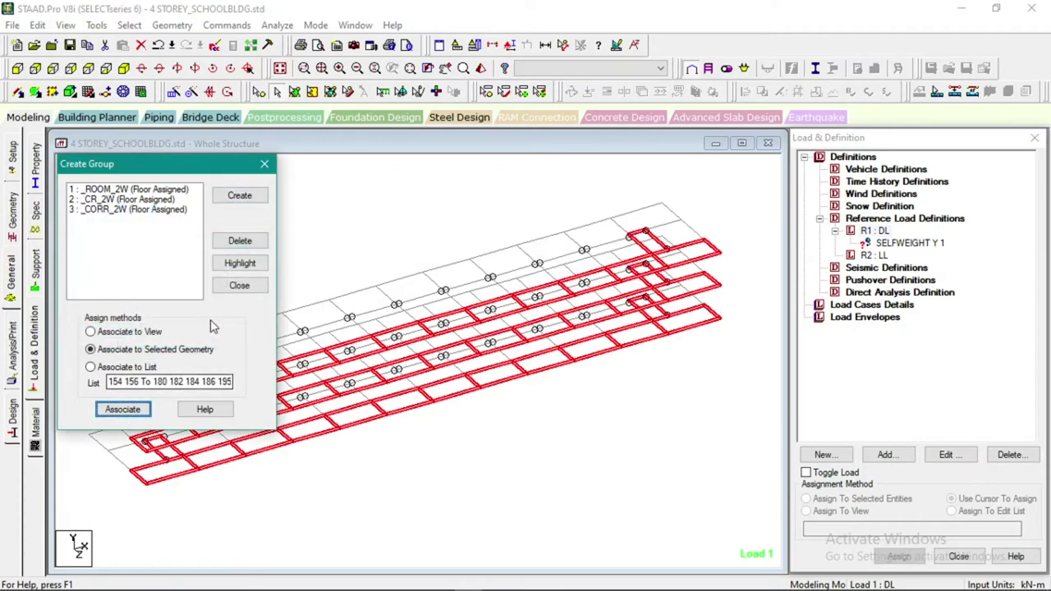
# Highlight the CORR_2W, CR_2W and ROOM_2W groups in turn to check their beams, then close the group dialog.
pyautogui.click(336, 233)
pyautogui.click(182, 210)
pyautogui.click(240, 263)
pyautogui.click(163, 200)
pyautogui.click(240, 263)
pyautogui.click(156, 191)
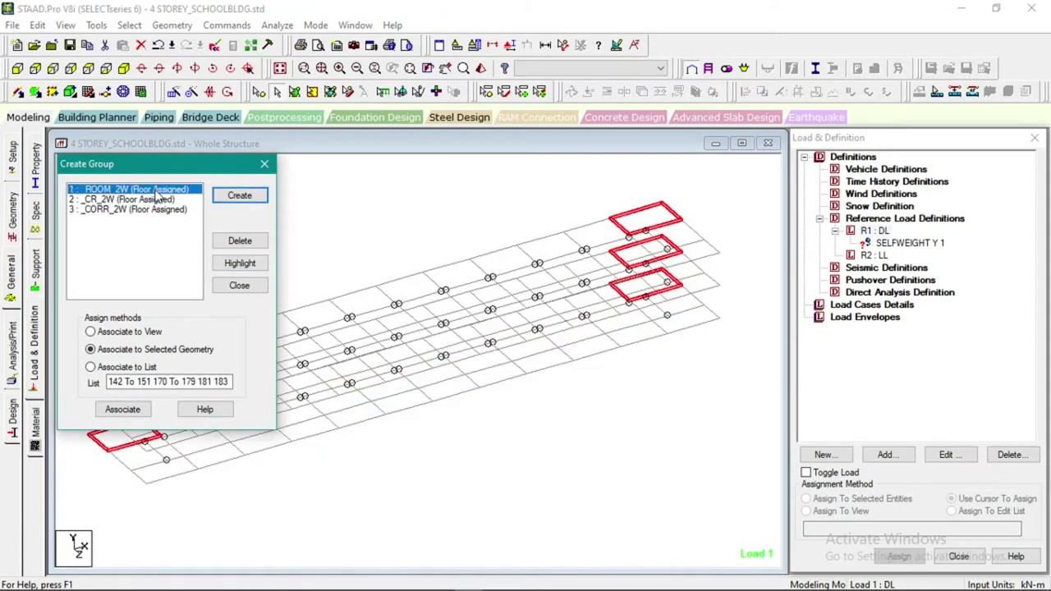
pyautogui.click(227, 267)
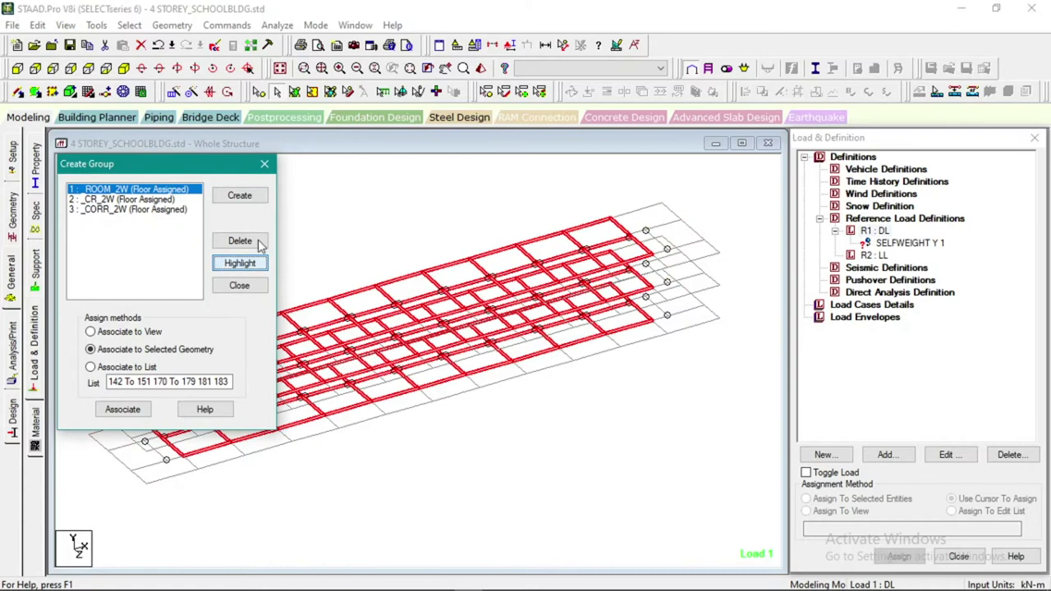
pyautogui.click(264, 164)
# Open a new Floor load item for reference load R1 : DL.
pyautogui.click(875, 231)
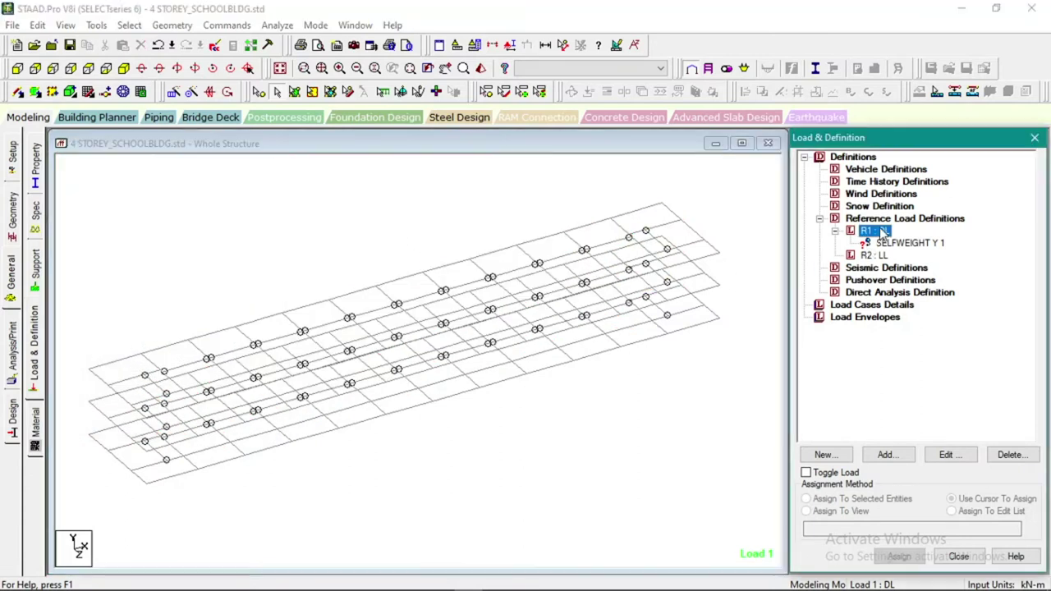
pyautogui.click(891, 457)
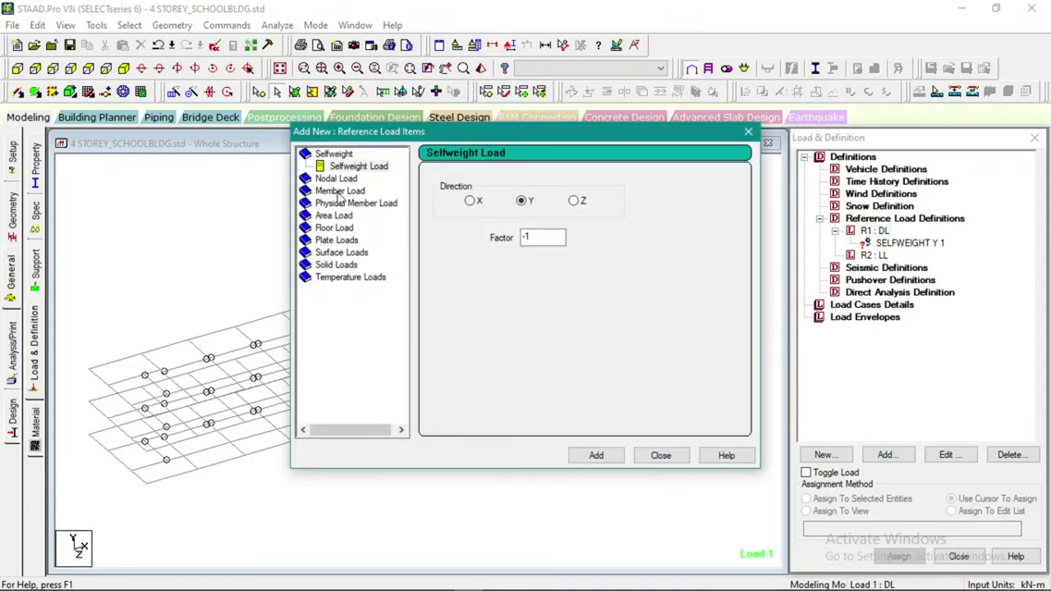
pyautogui.click(336, 228)
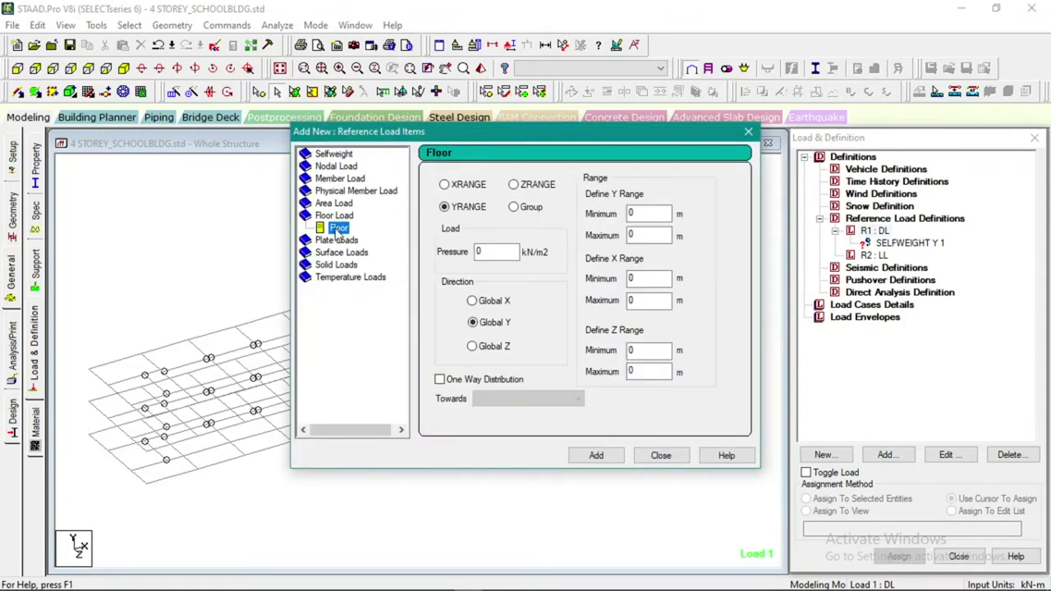
pyautogui.click(474, 214)
# Switch to the Excel load workbook and check the suspended-beam floor load values for dead and live load in the INPUT TO STAAD table.
pyautogui.click(298, 580)
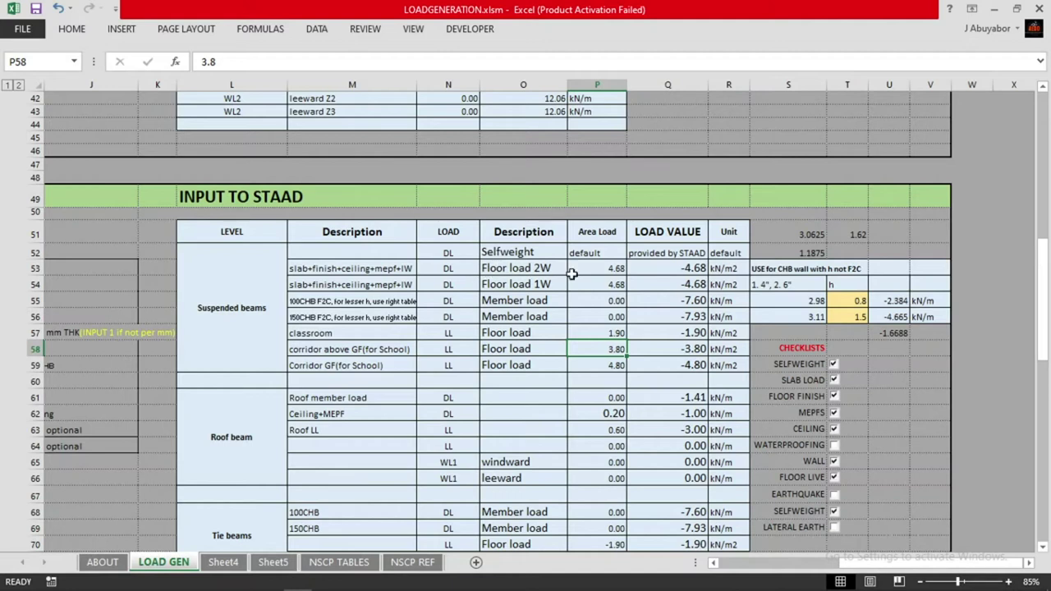
pyautogui.moveTo(671, 269); pyautogui.dragTo(670, 285)
pyautogui.click(671, 285)
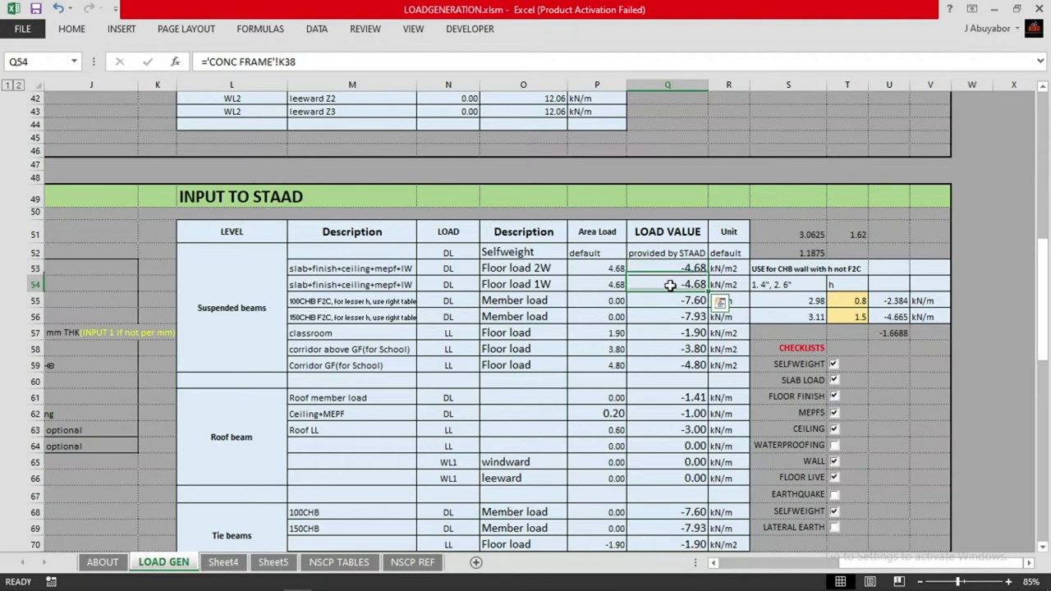
pyautogui.click(668, 271)
pyautogui.click(664, 285)
pyautogui.moveTo(466, 334); pyautogui.dragTo(653, 336)
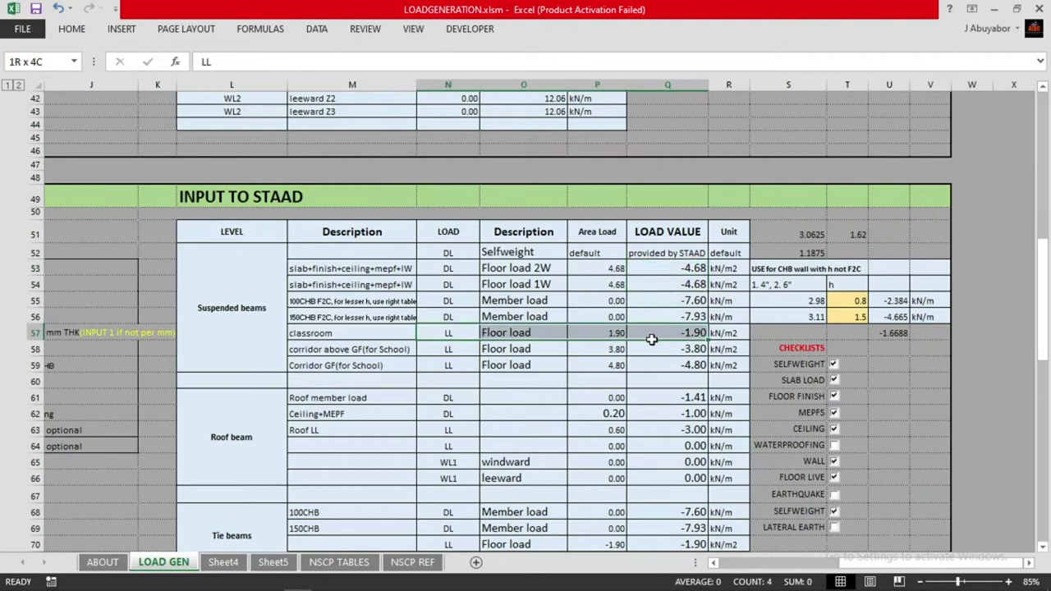
pyautogui.click(659, 299)
pyautogui.click(660, 269)
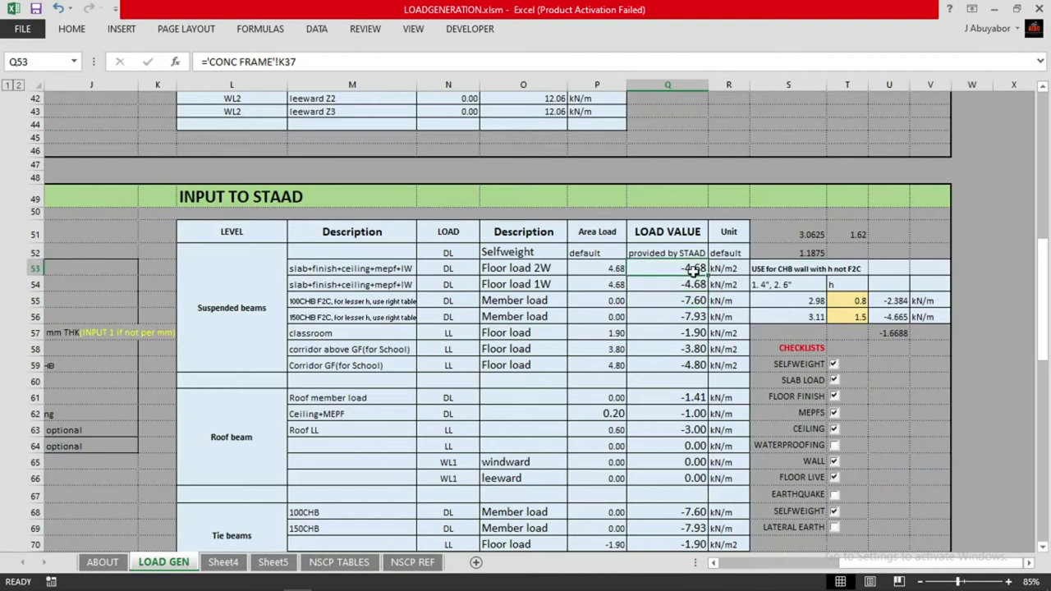
pyautogui.click(786, 215)
pyautogui.click(671, 210)
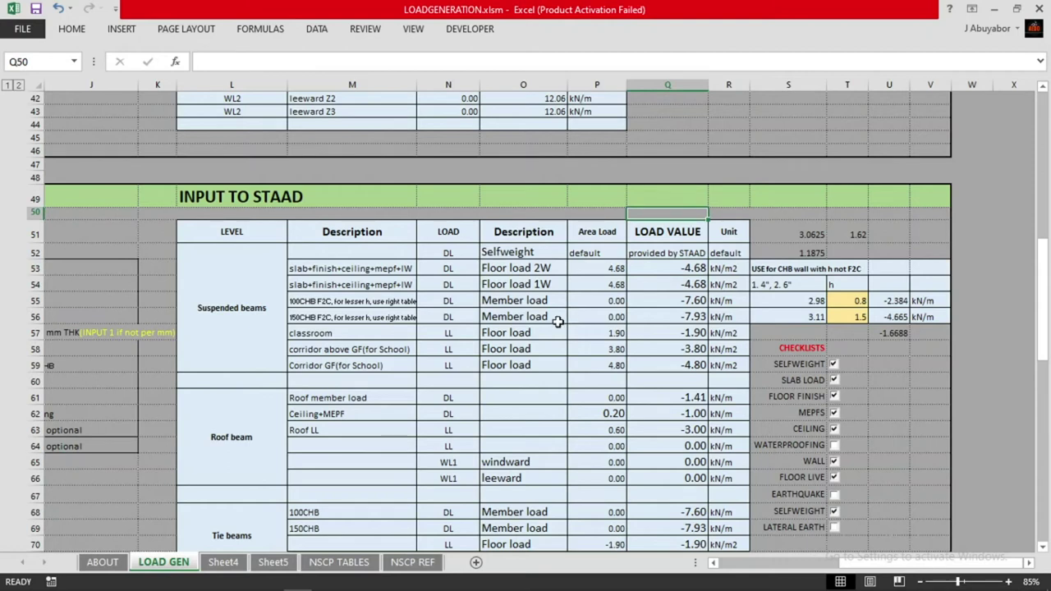
# Examine the ceiling finish entry in the truss design input, the diaphragm design input and the load table beside it.
pyautogui.hscroll(-3, 557, 322)
pyautogui.scroll(5, 390, 339)
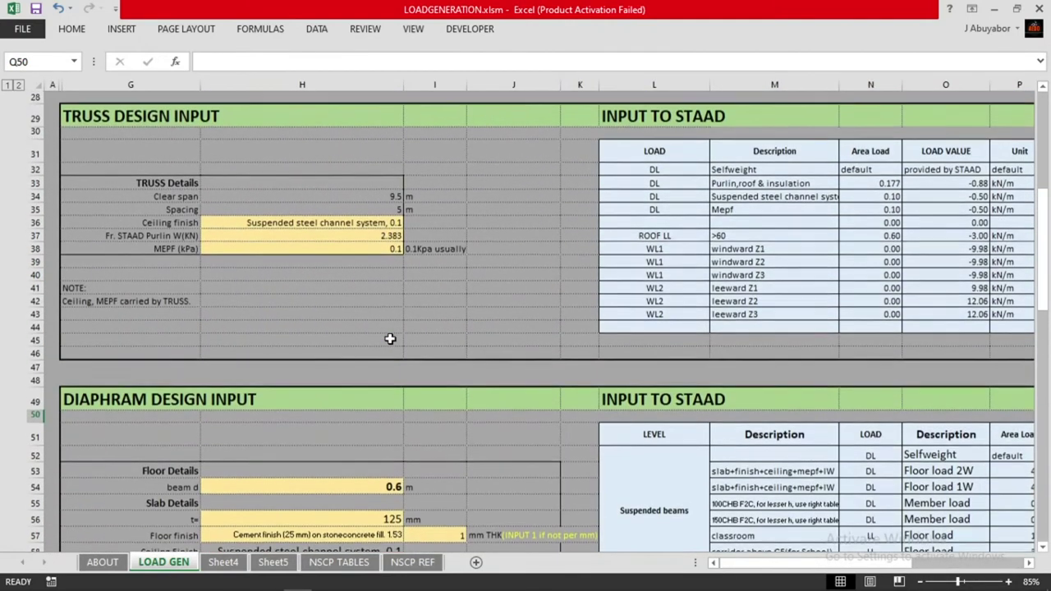
pyautogui.click(376, 224)
pyautogui.scroll(-7, 389, 294)
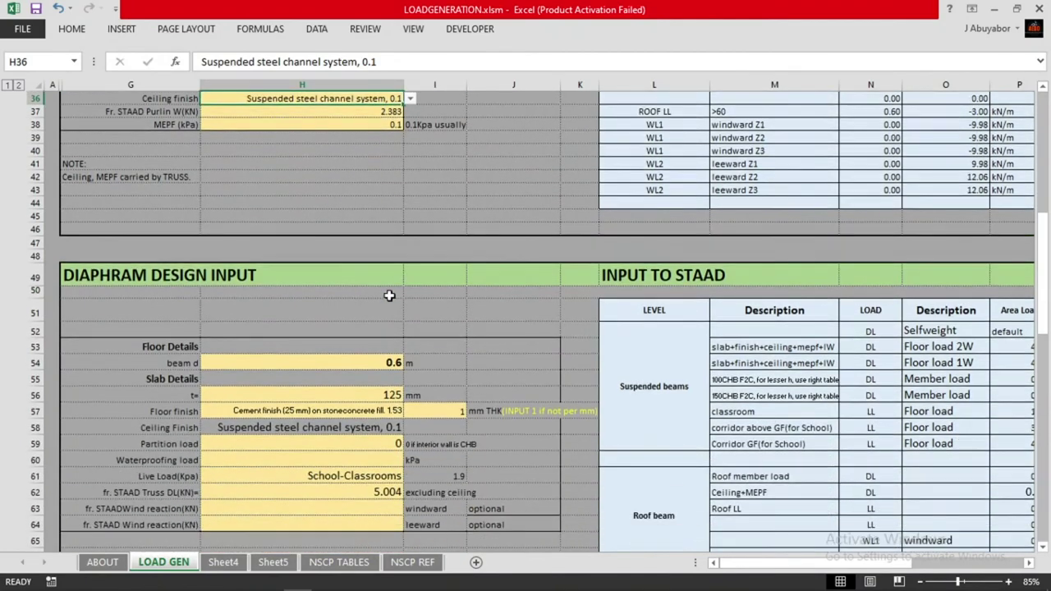
pyautogui.hscroll(4, 408, 305)
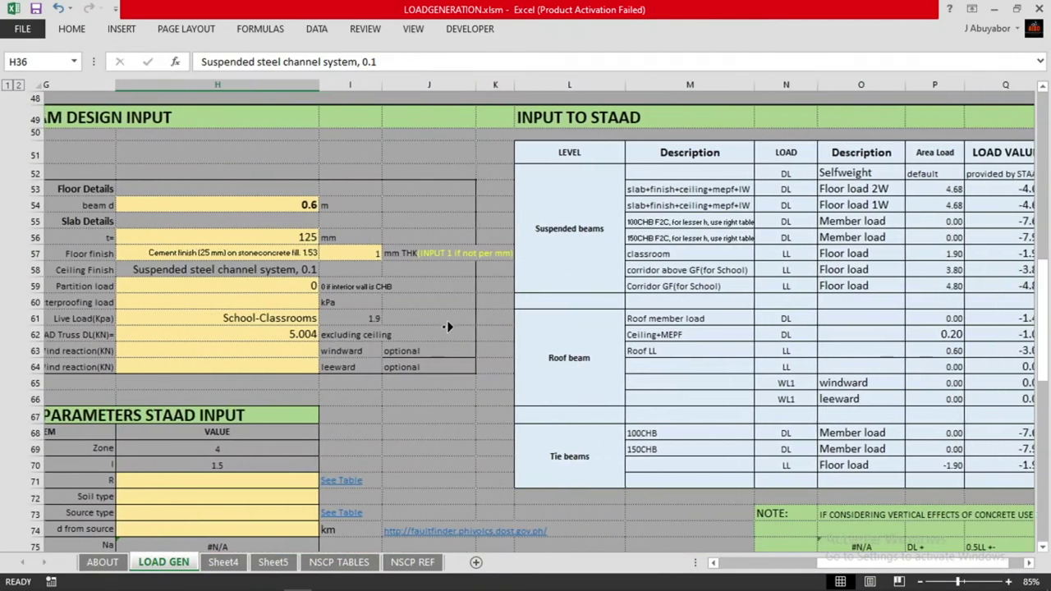
pyautogui.hscroll(2, 485, 343)
pyautogui.scroll(1, 574, 327)
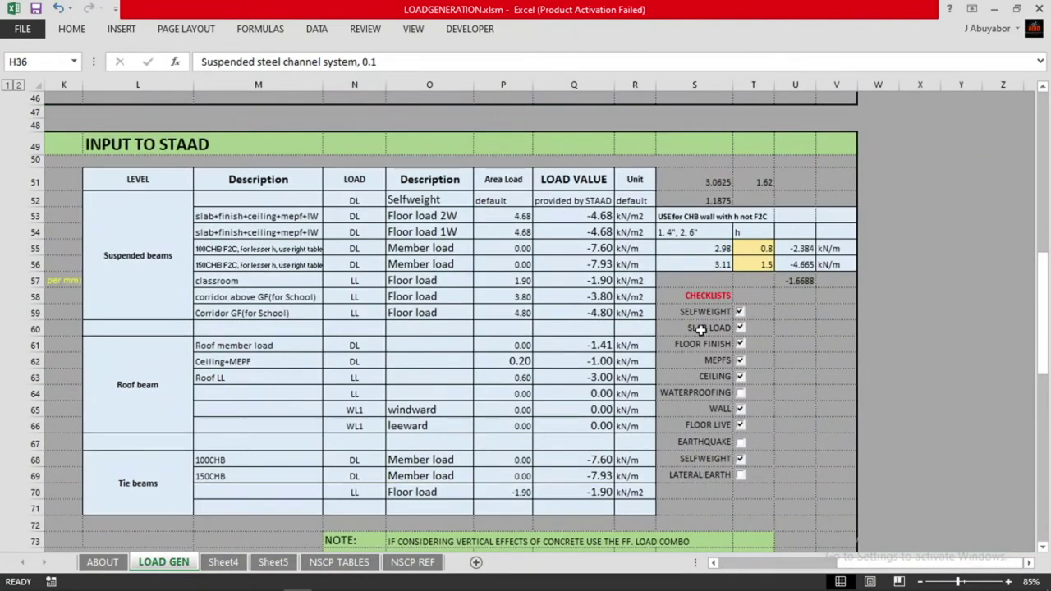
# Enter the formula =4.68-0.1 in cell Q50 above the LOAD VALUE column.
pyautogui.click(796, 362)
pyautogui.click(624, 162)
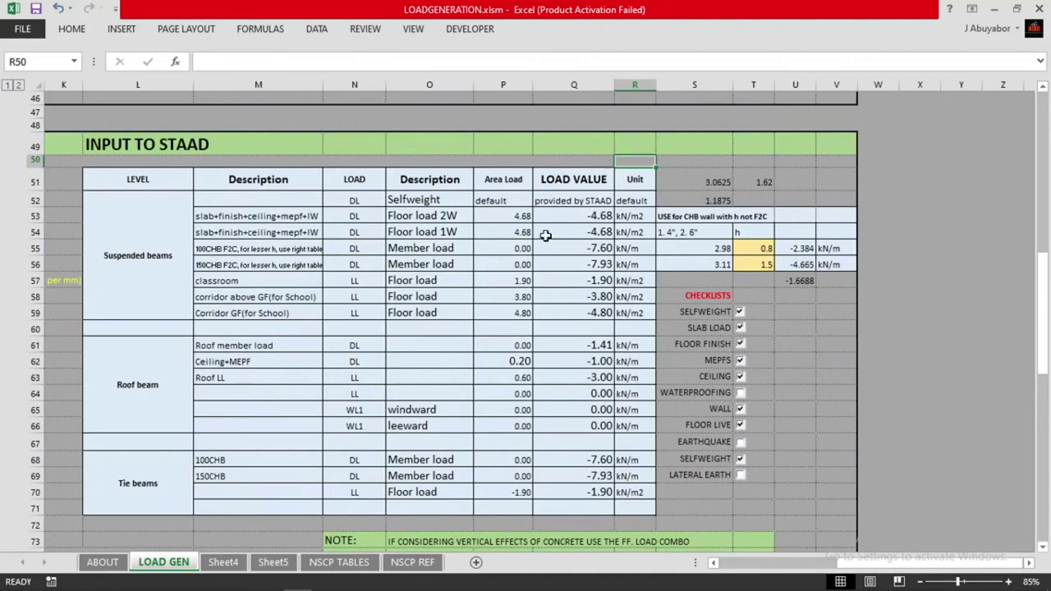
pyautogui.click(580, 161)
pyautogui.write('=4.68')
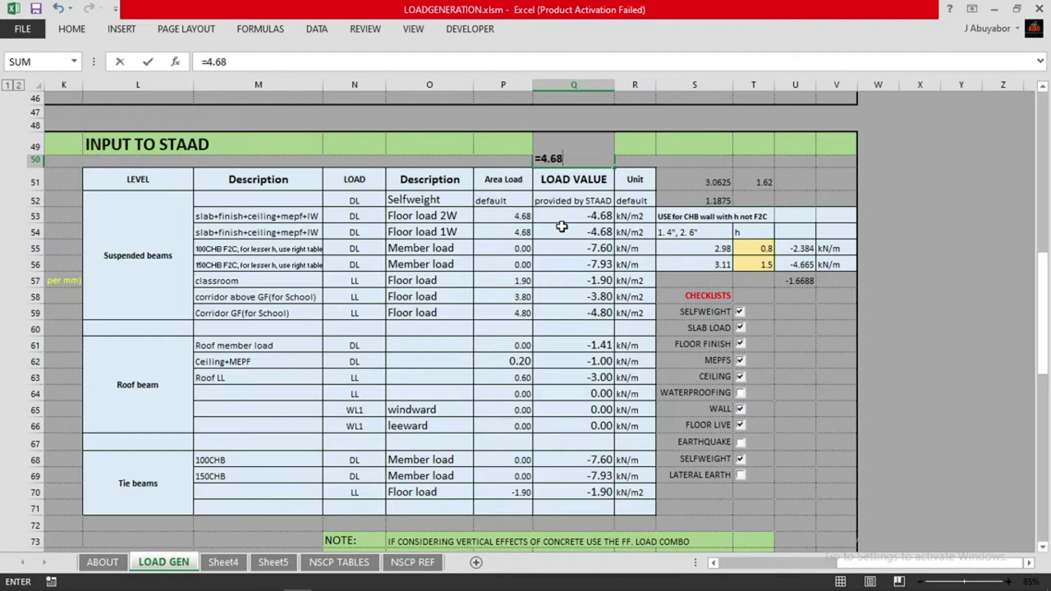
pyautogui.write('-0.1')
pyautogui.press('Return')
pyautogui.press('Up')
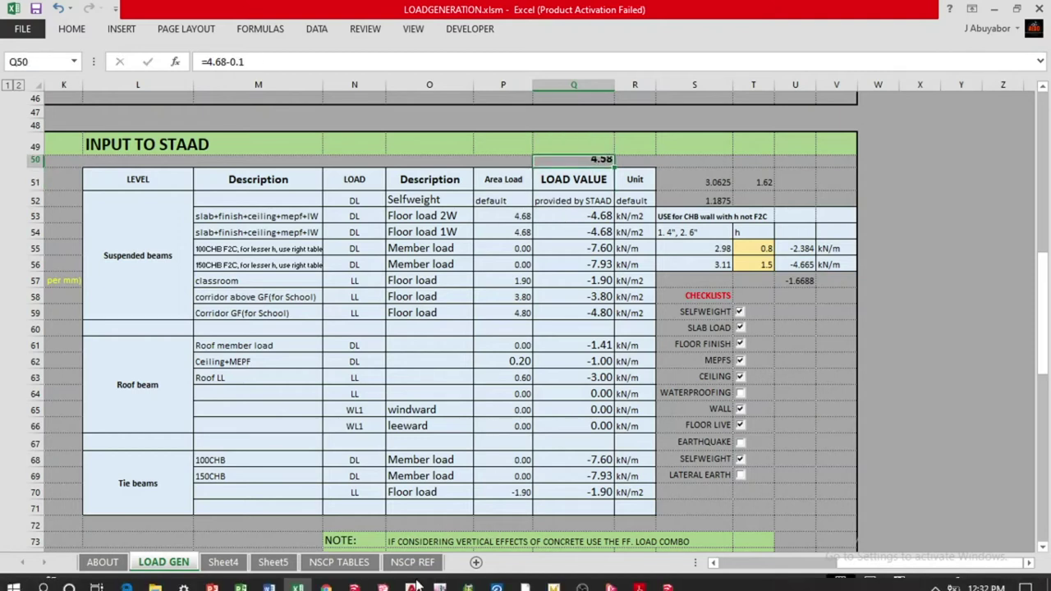
# Return to STAAD.Pro, accept the auto save, and add a 4.58 kN/m2 Global Y floor load on group _ROOM_2W to R1 : DL.
pyautogui.click(468, 580)
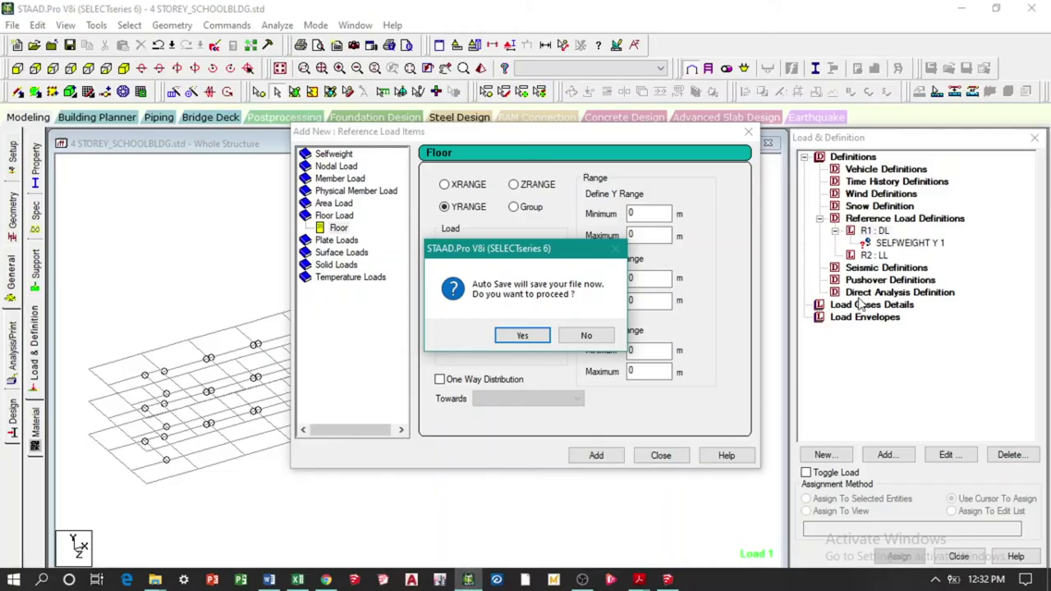
pyautogui.click(543, 331)
pyautogui.click(556, 321)
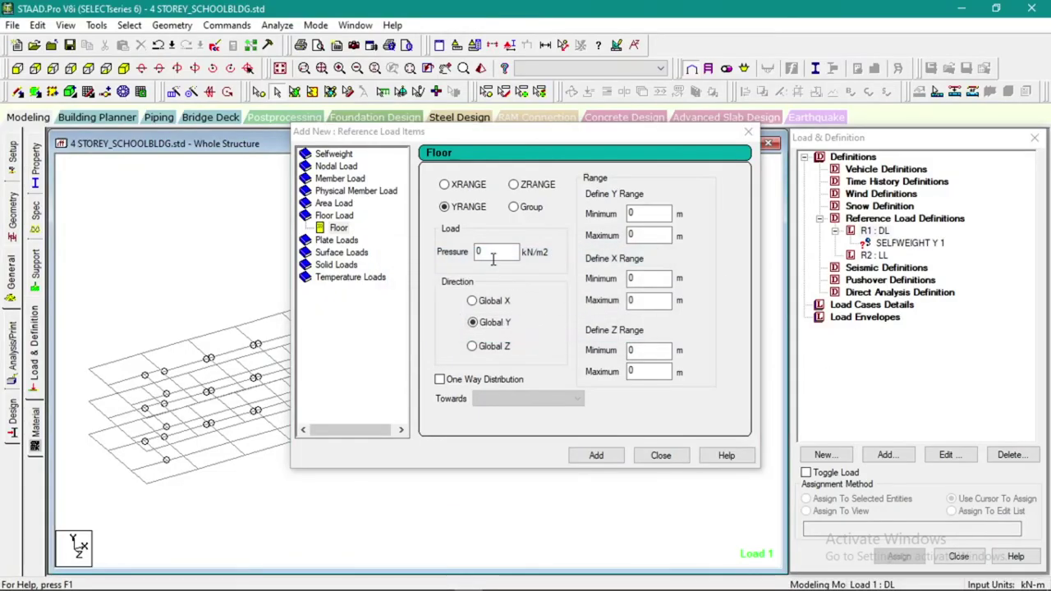
pyautogui.click(465, 255)
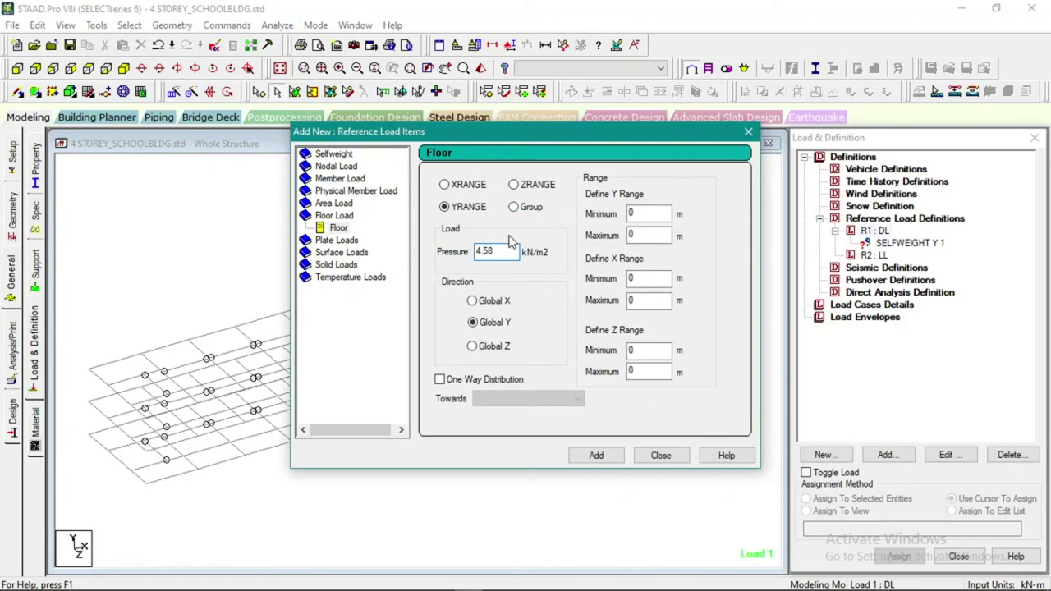
pyautogui.click(514, 208)
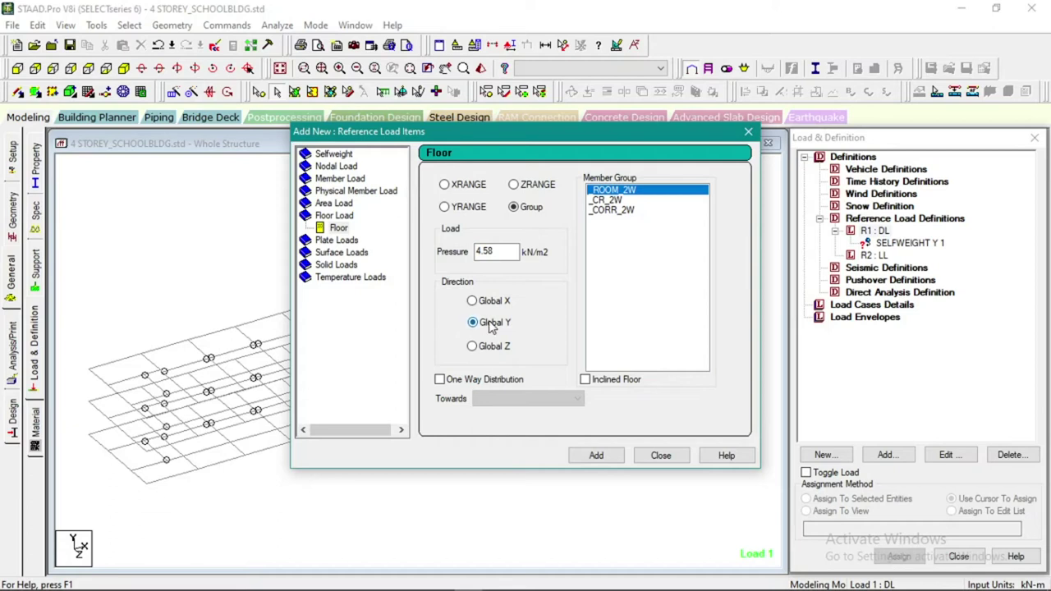
pyautogui.click(599, 456)
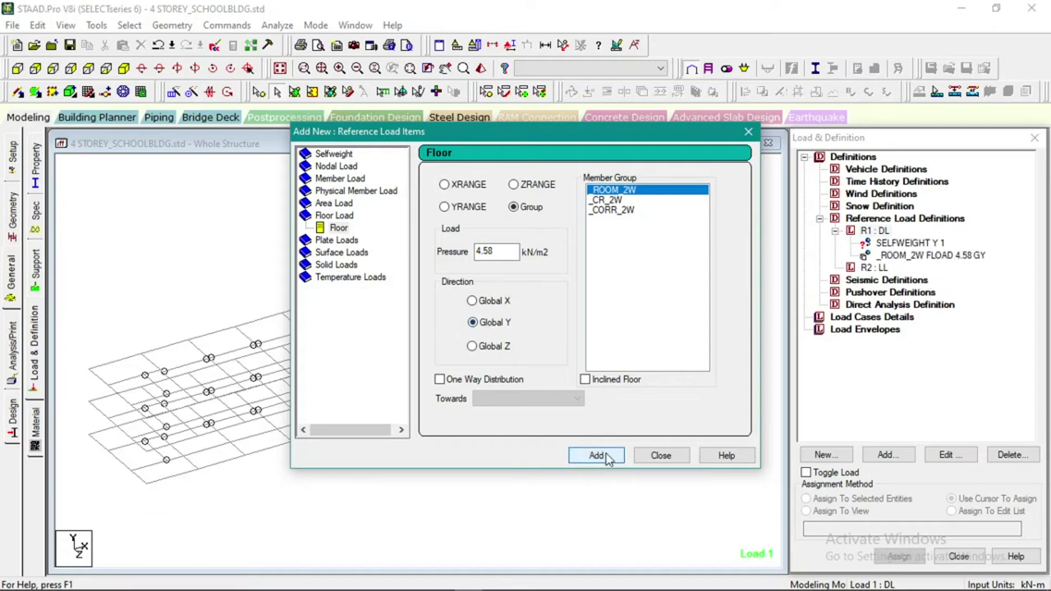
# Add a 4.58 kN/m2 Global Y floor load on group _CORR_2W to R1 : DL.
pyautogui.click(512, 251)
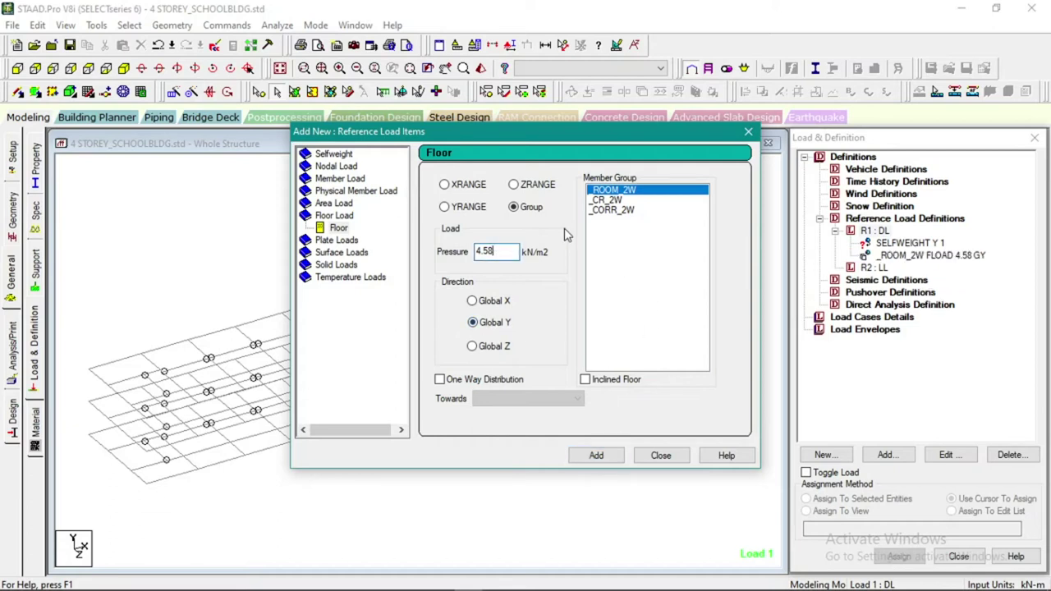
pyautogui.click(612, 212)
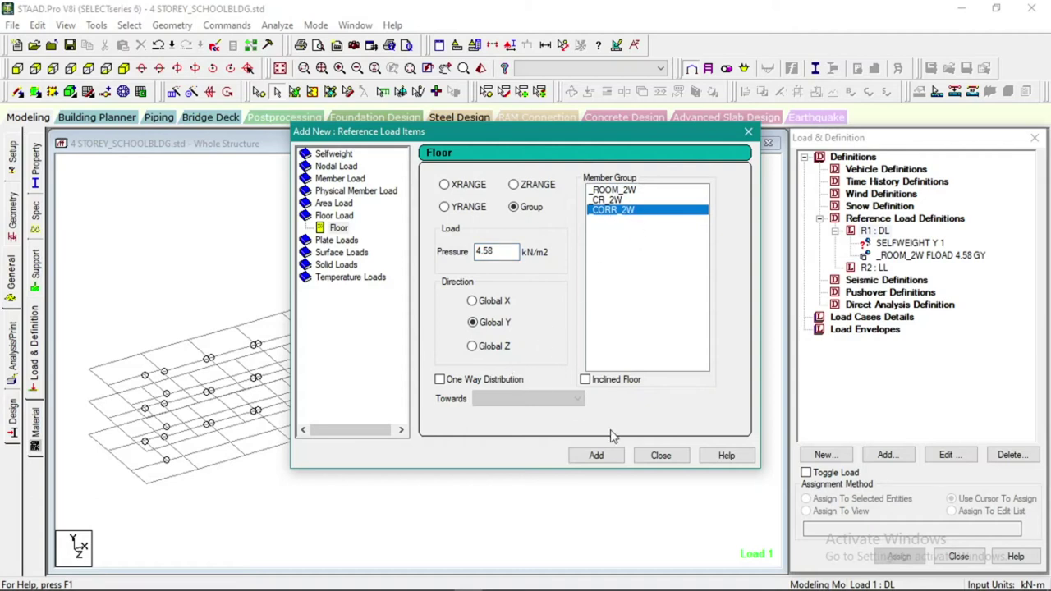
pyautogui.click(598, 457)
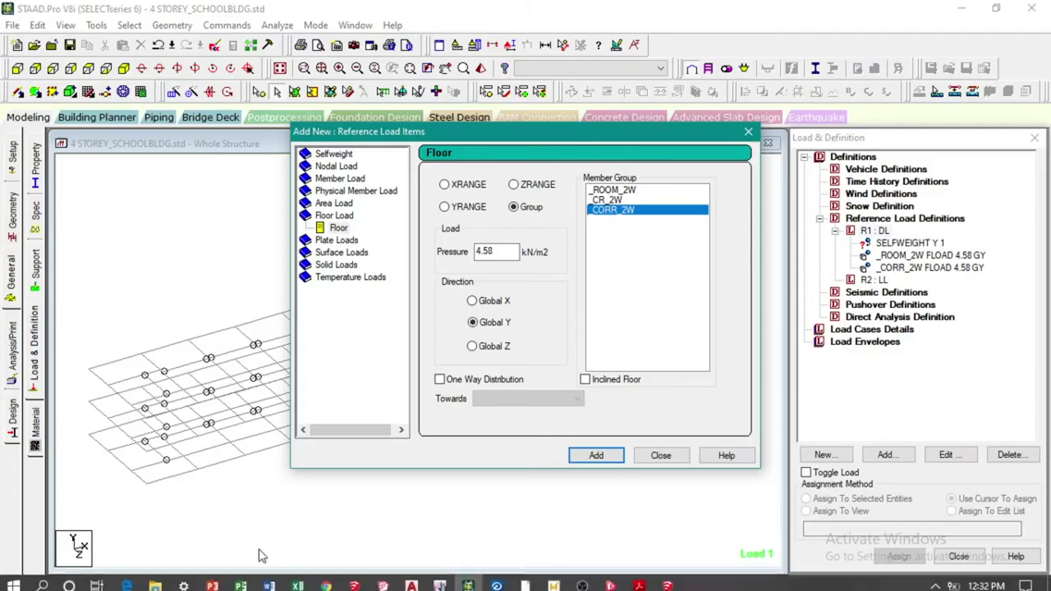
# Switch to Excel and set the diaphragm floor finish to "Ceramic or quarry tile (20 mm)+13mm mortar, 0.77".
pyautogui.click(297, 580)
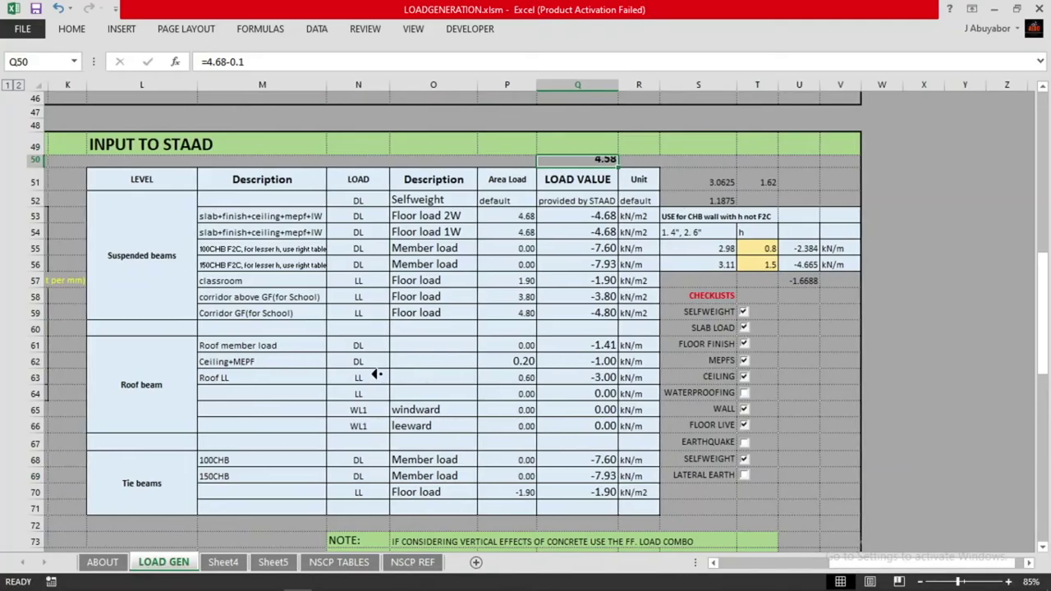
pyautogui.hscroll(-10, 410, 376)
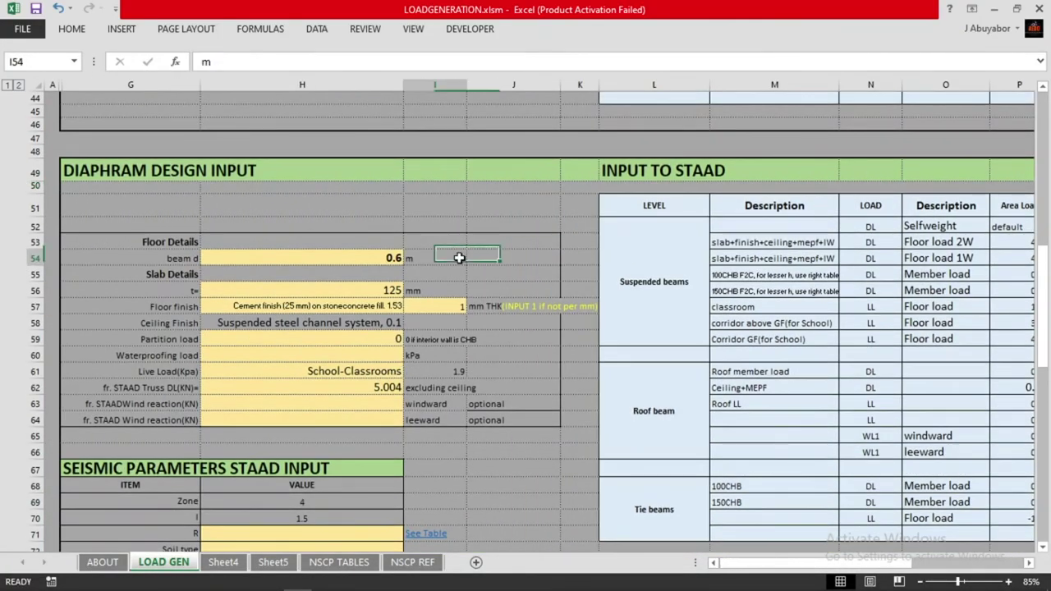
pyautogui.click(389, 306)
pyautogui.click(411, 307)
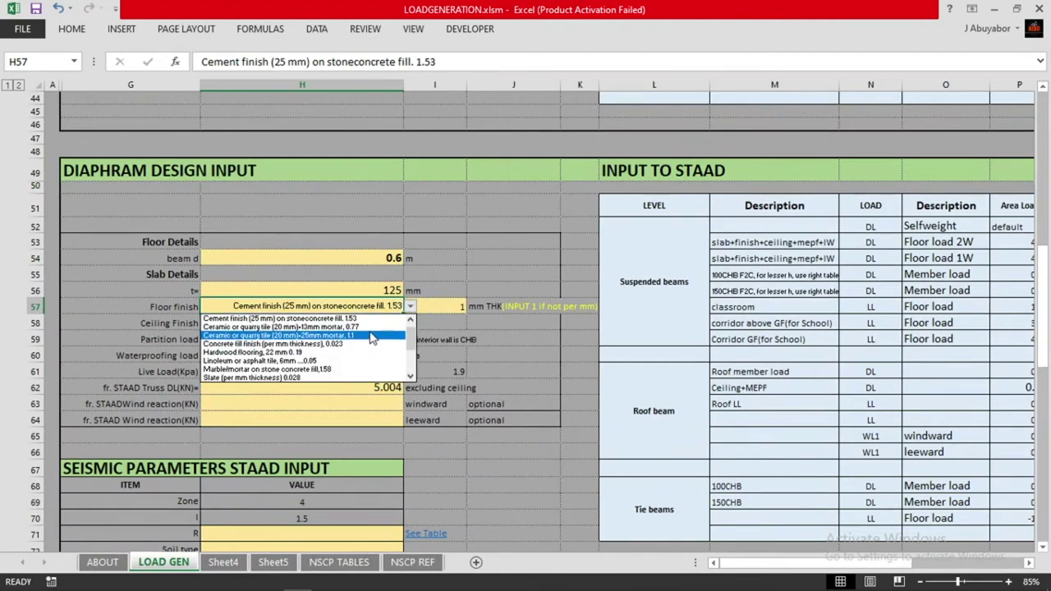
pyautogui.click(373, 328)
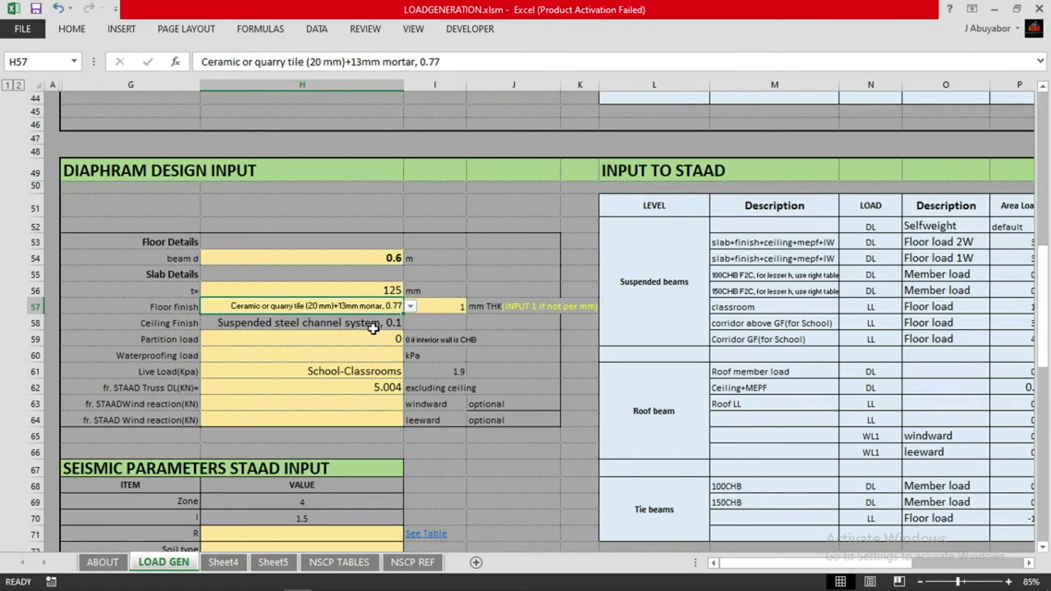
pyautogui.click(457, 271)
pyautogui.hscroll(3, 468, 303)
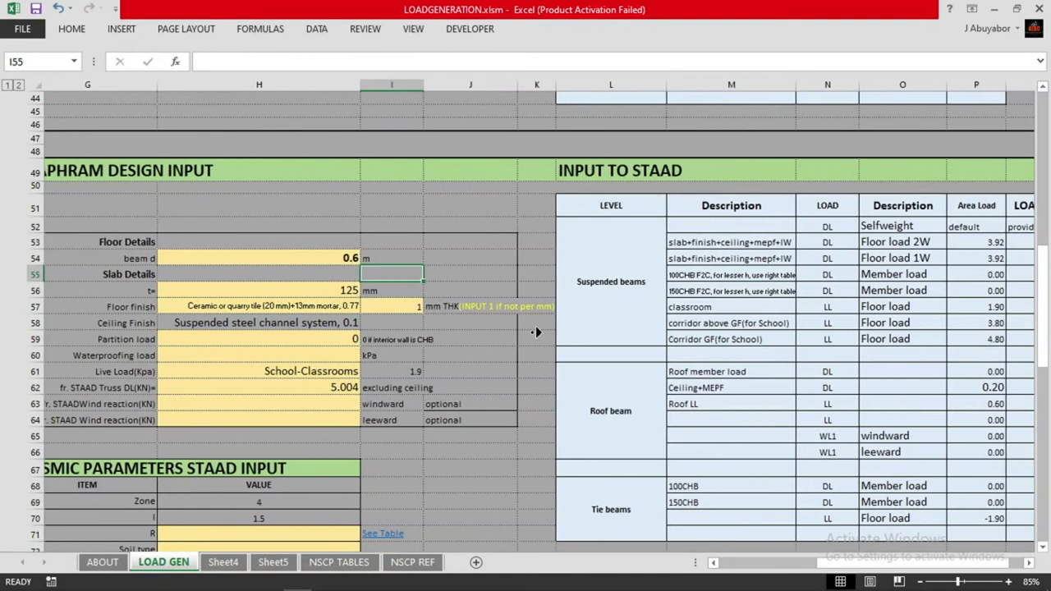
pyautogui.hscroll(5, 557, 336)
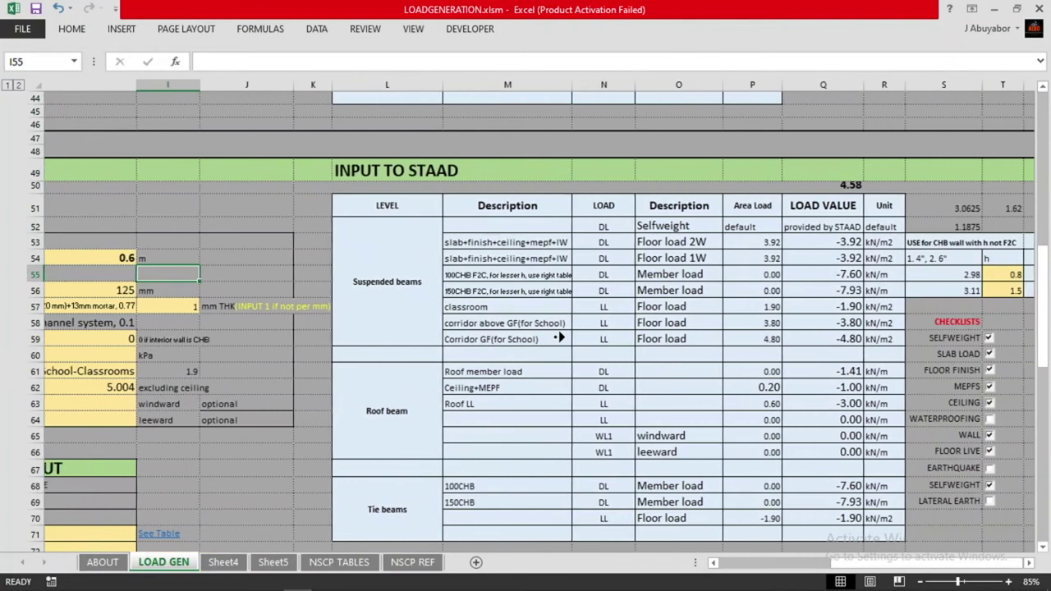
# Change the formula in cell Q50 to =3.92-0.1 and return to STAAD.Pro.
pyautogui.click(716, 242)
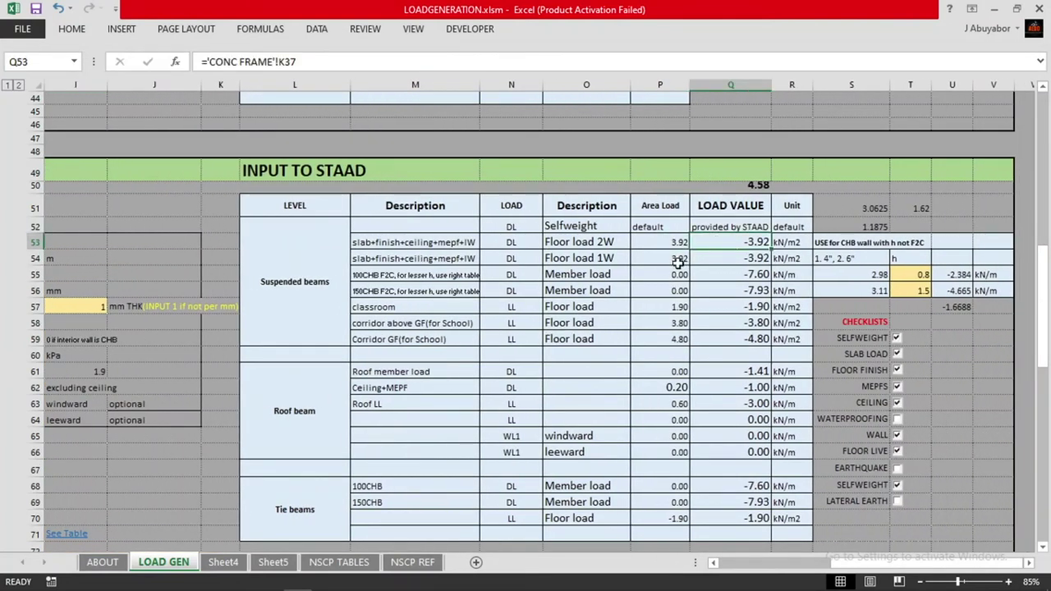
pyautogui.scroll(2, 756, 265)
pyautogui.click(762, 265)
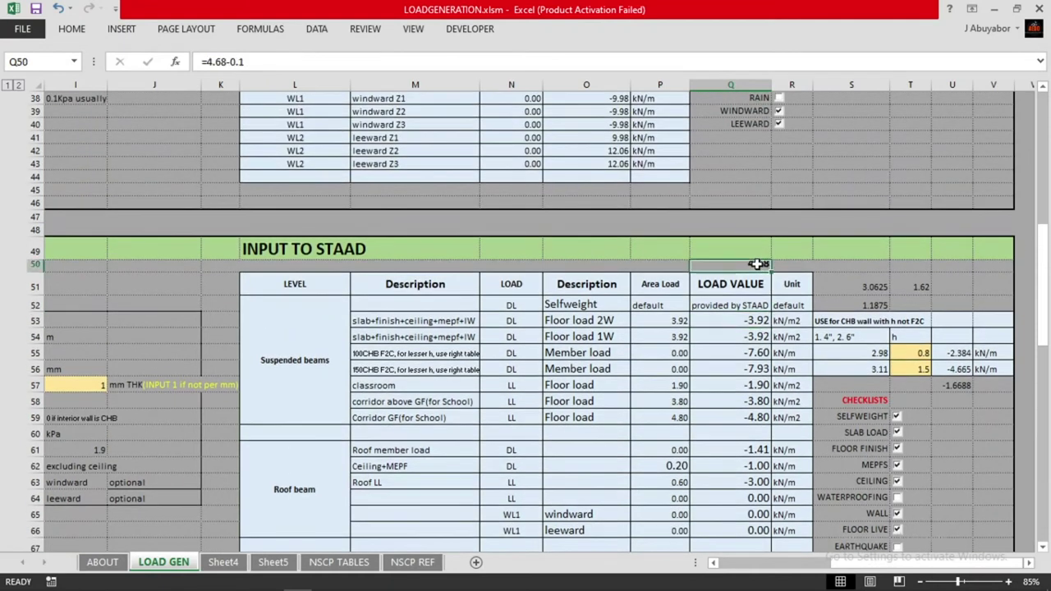
pyautogui.click(224, 62)
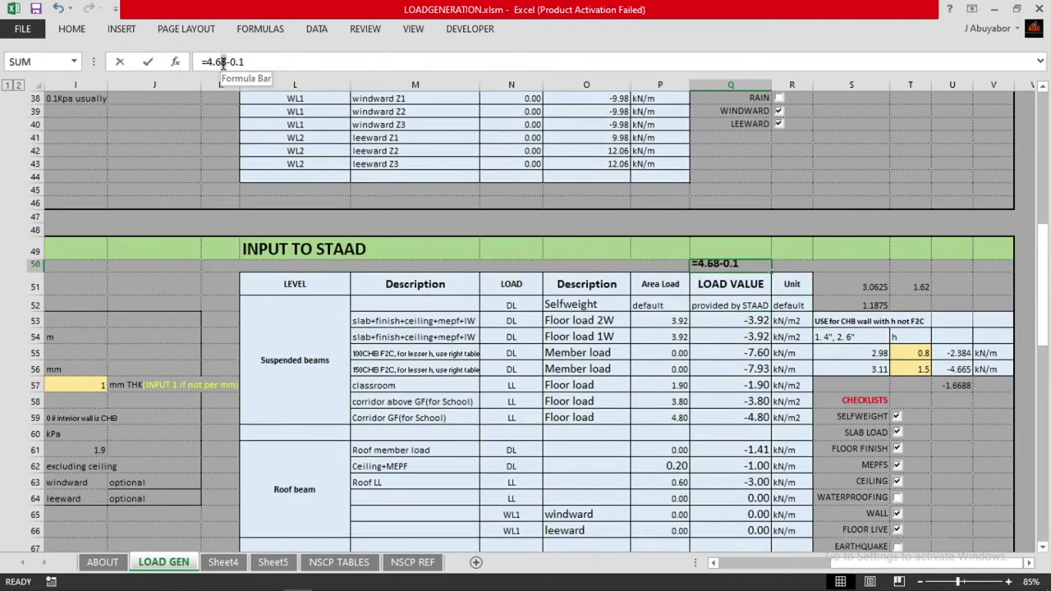
pyautogui.moveTo(211, 64); pyautogui.dragTo(226, 64)
pyautogui.write('3.92')
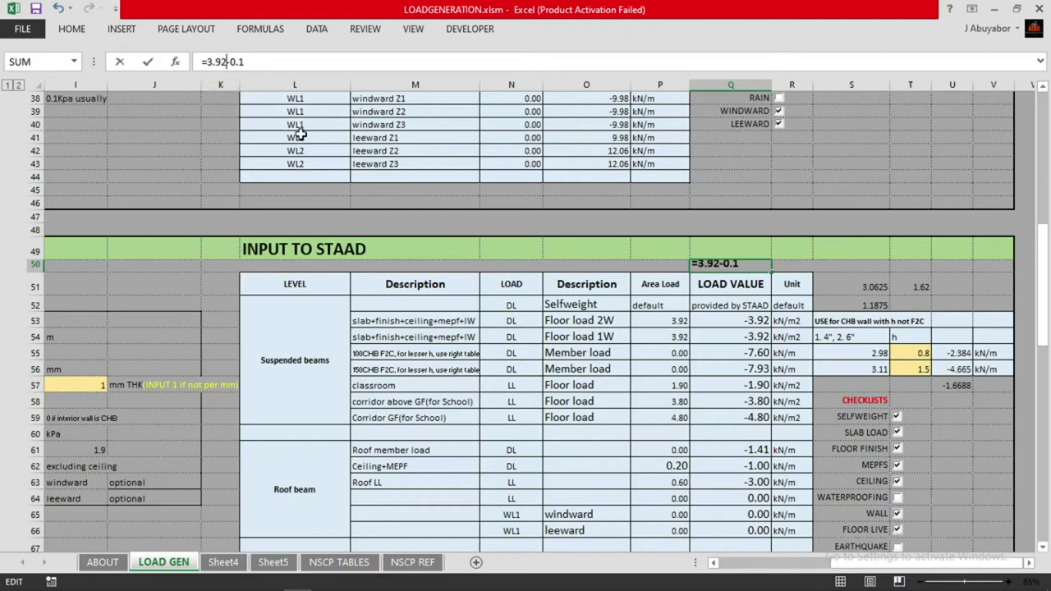
pyautogui.press('Return')
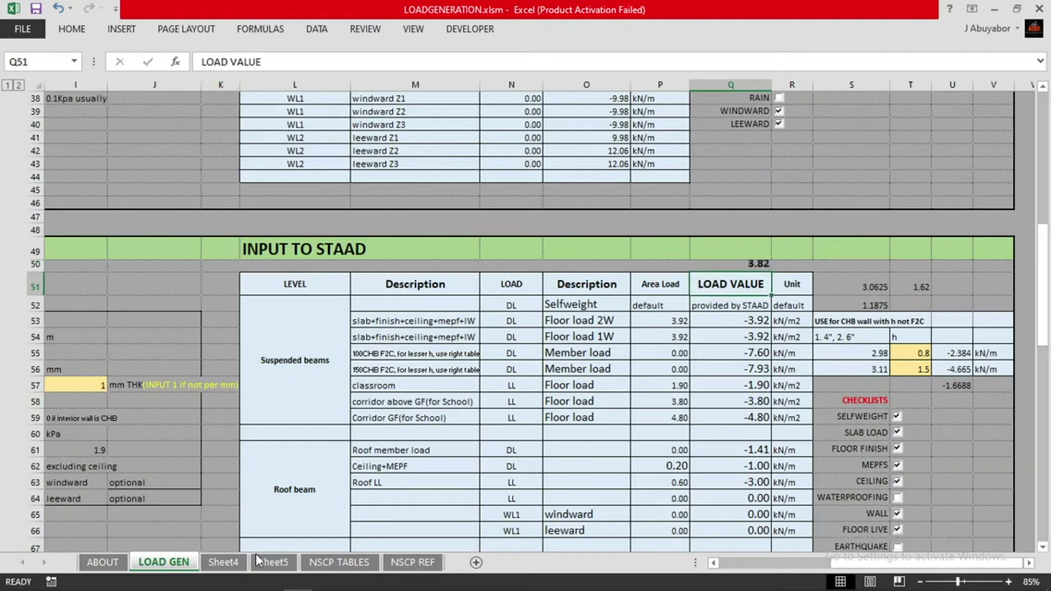
pyautogui.click(468, 581)
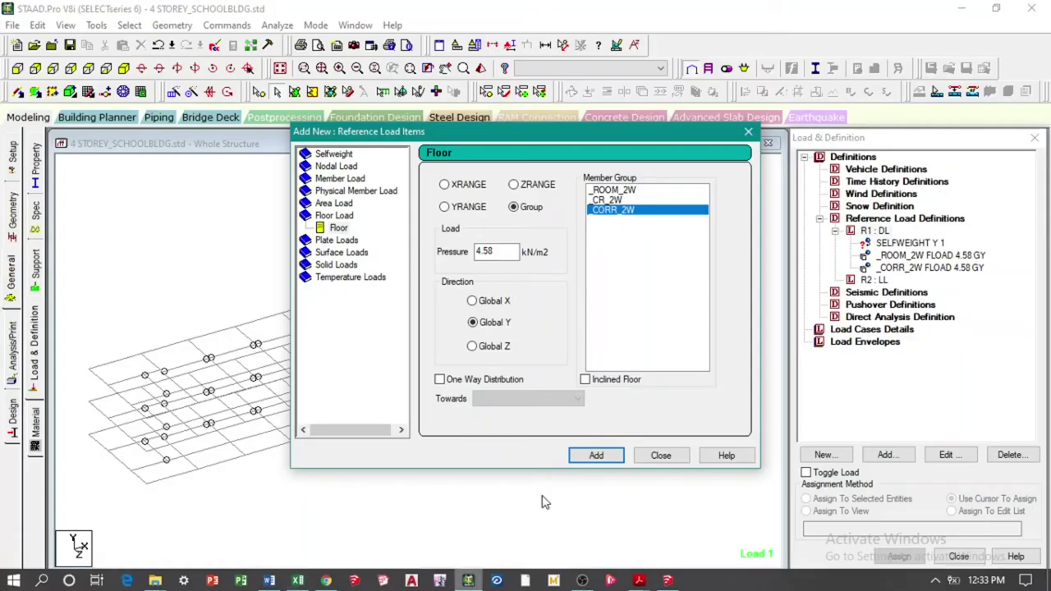
# Add a 3.82 kN/m2 Global Y floor load on group _CR_2W to R1 : DL and finish adding load items.
pyautogui.doubleClick(486, 252)
pyautogui.write('3')
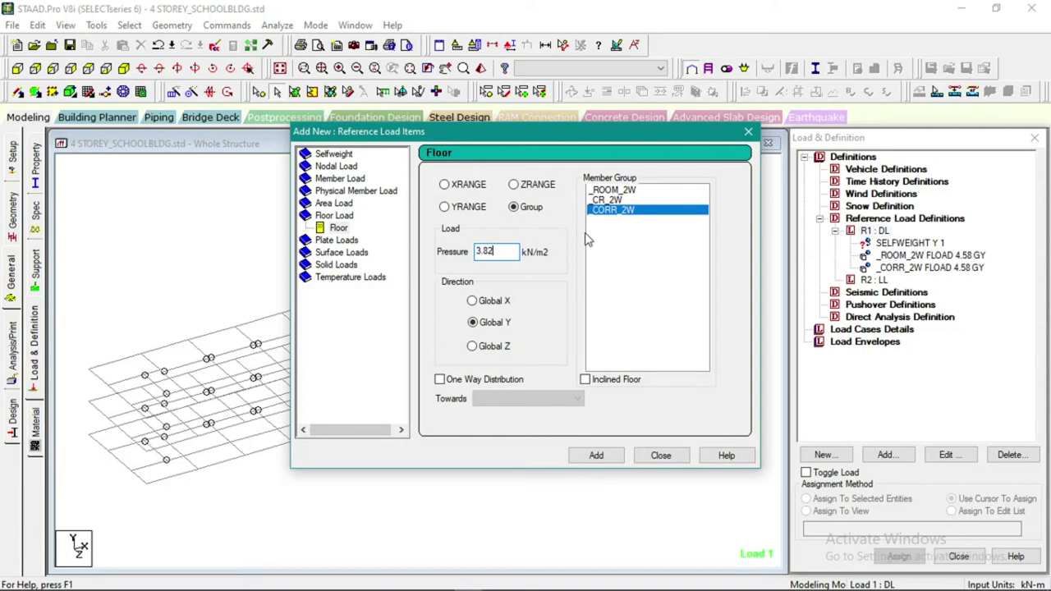
pyautogui.click(612, 200)
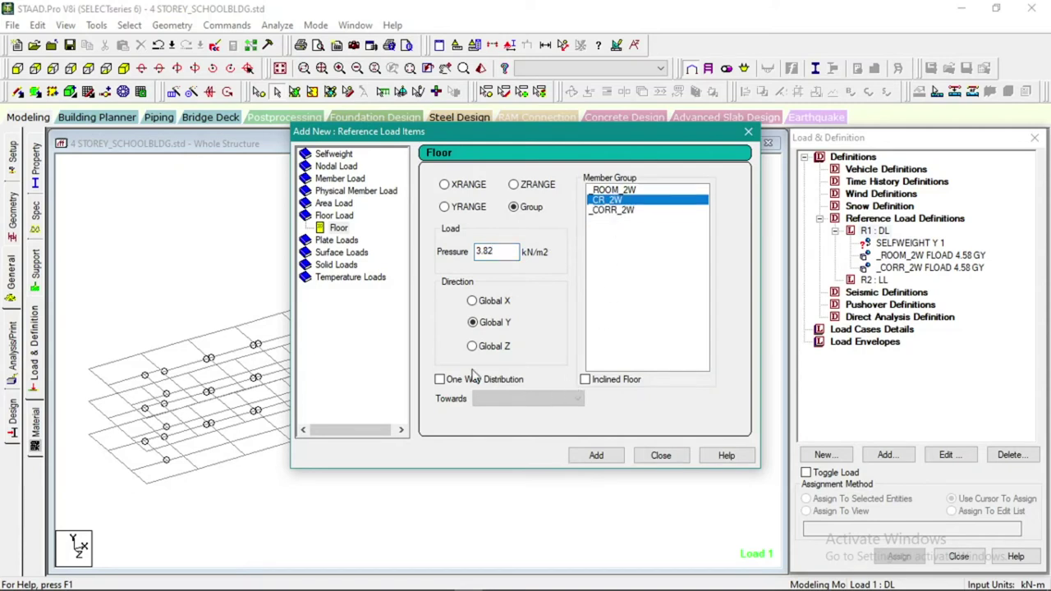
pyautogui.click(594, 458)
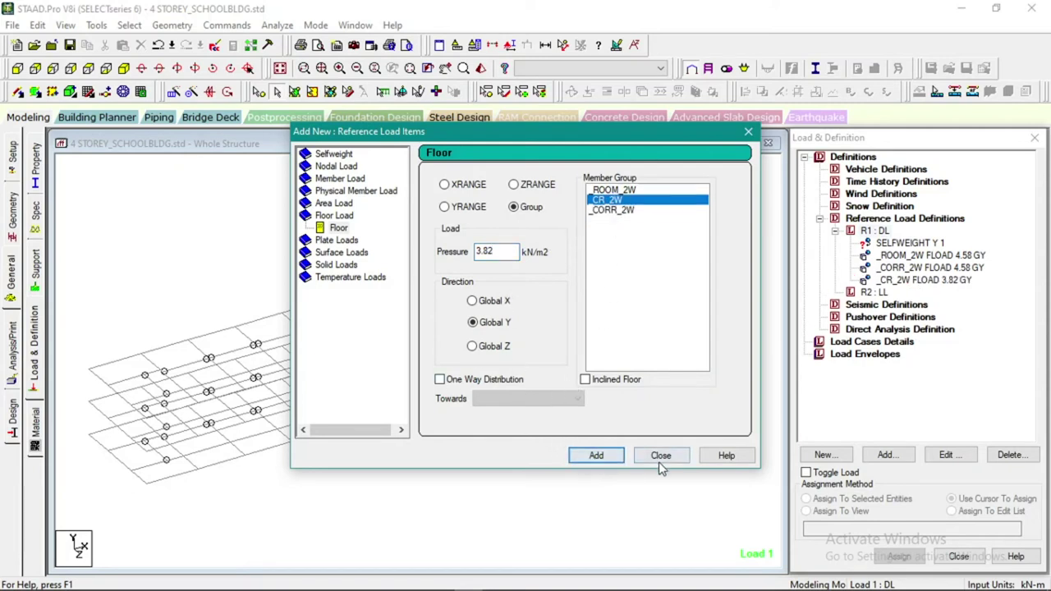
pyautogui.click(662, 457)
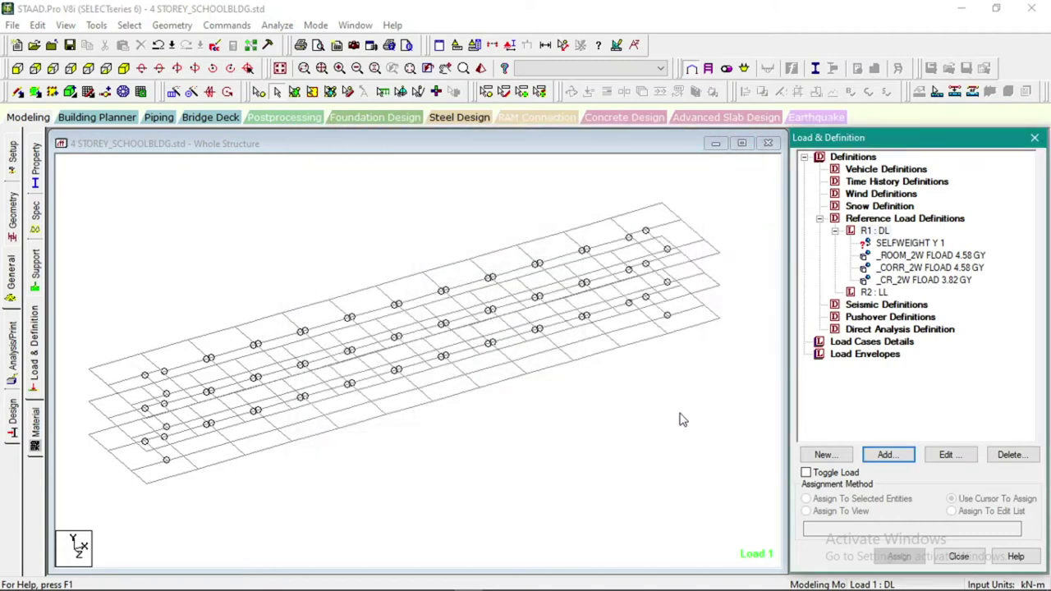
# Highlight the _ROOM_2W, _CORR_2W and _CR_2W floor loads on the model one at a time.
pyautogui.click(907, 257)
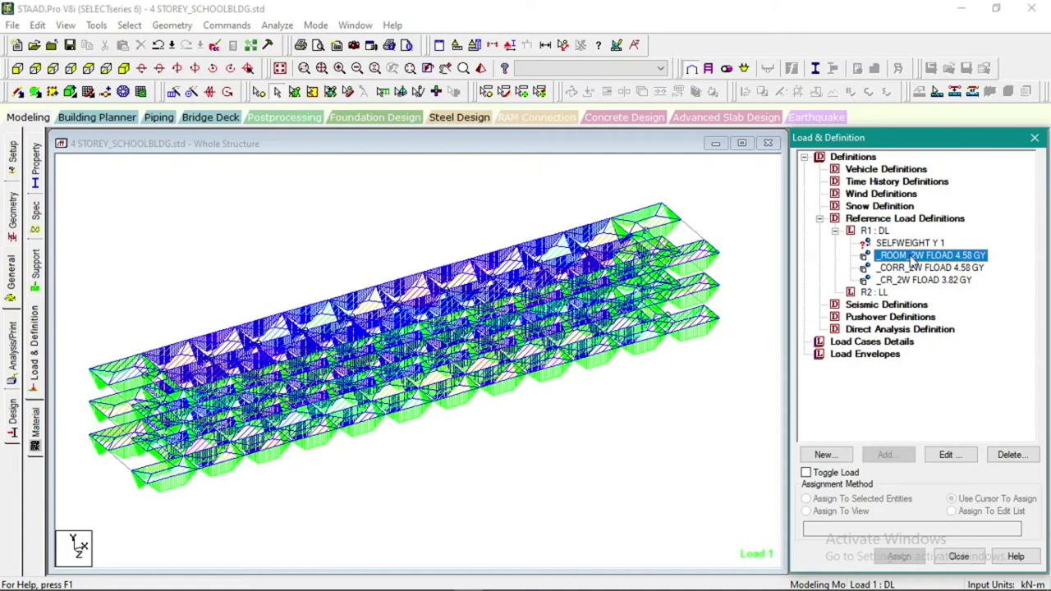
pyautogui.click(932, 269)
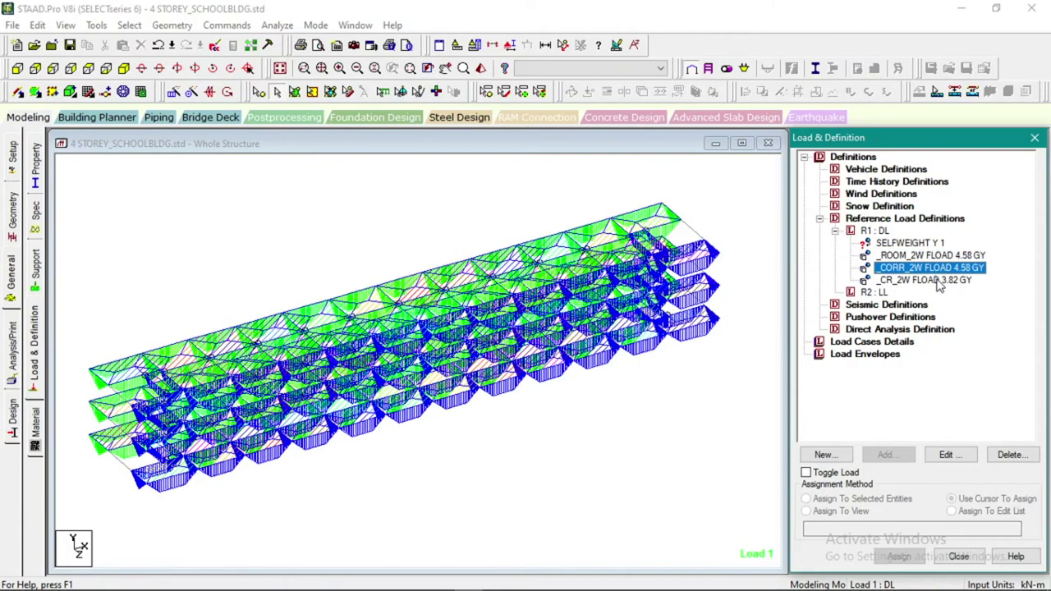
pyautogui.click(939, 281)
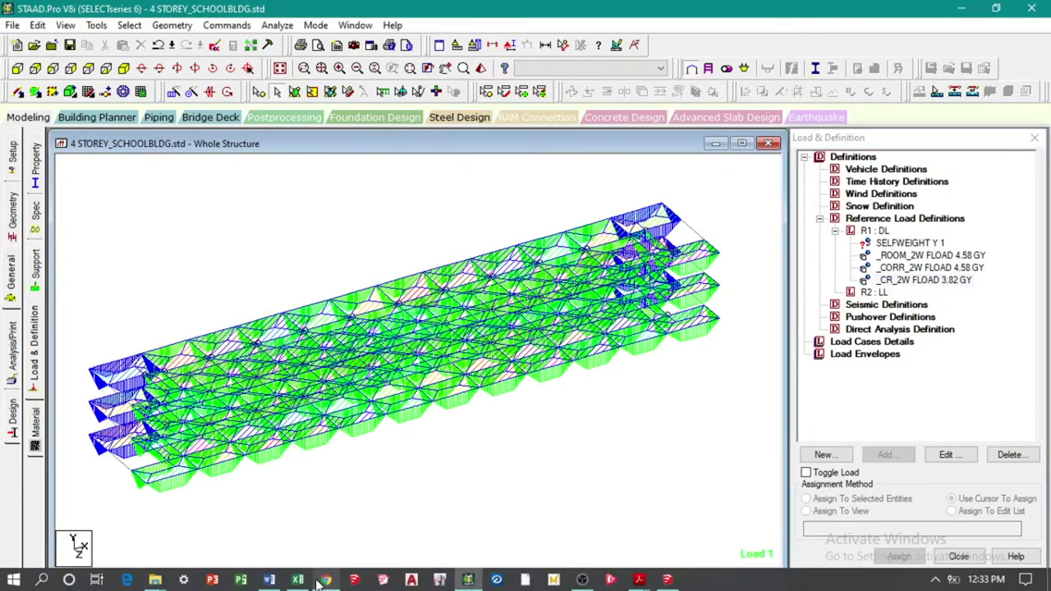
# Switch to Excel and review the suspended-beam wall member loads in the INPUT TO STAAD table.
pyautogui.click(298, 579)
pyautogui.scroll(-2, 563, 394)
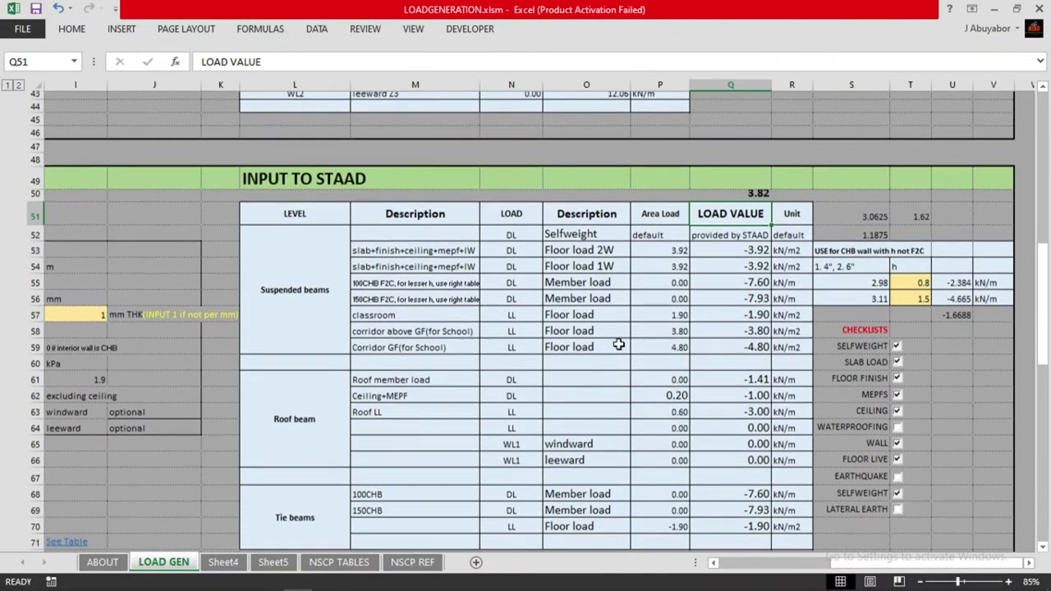
pyautogui.click(591, 384)
pyautogui.click(591, 278)
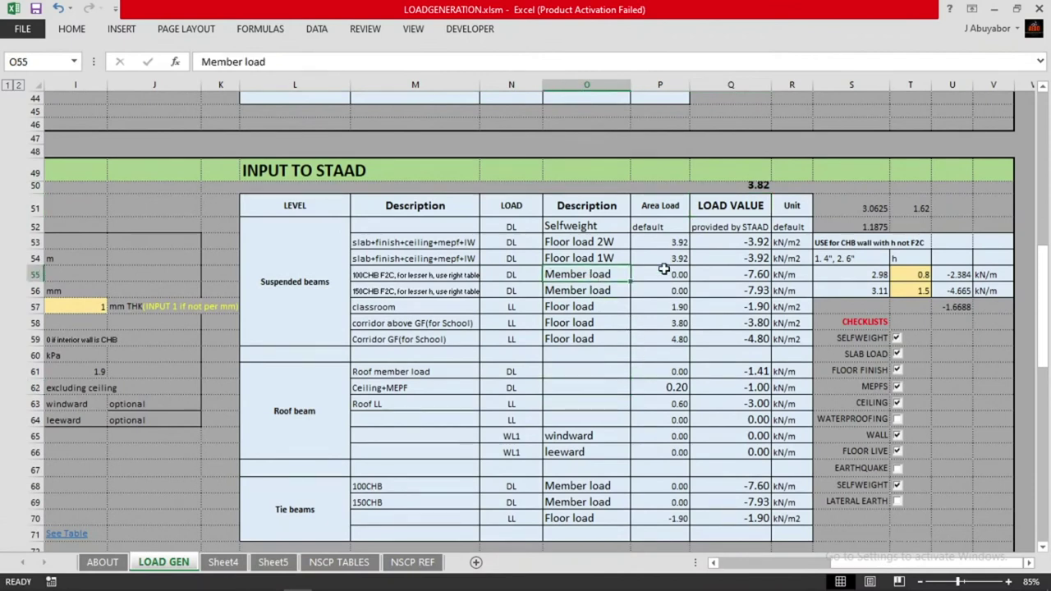
pyautogui.click(616, 291)
pyautogui.click(609, 275)
pyautogui.click(662, 279)
pyautogui.click(610, 279)
pyautogui.click(715, 279)
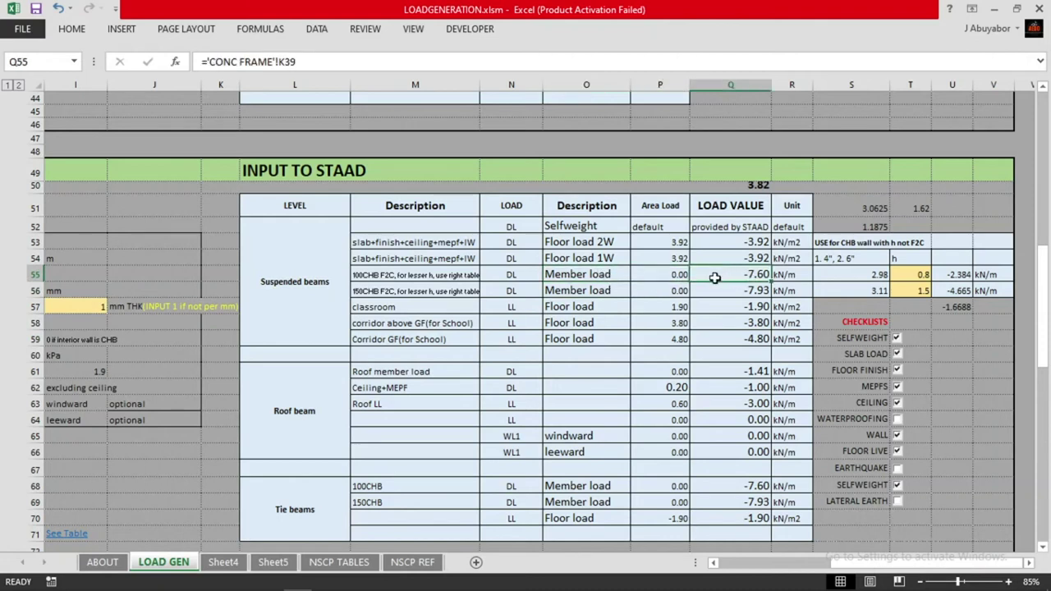
pyautogui.click(616, 278)
# Switch to SketchUp and examine the classroom partition walls and supporting beams of the school model from above.
pyautogui.click(668, 581)
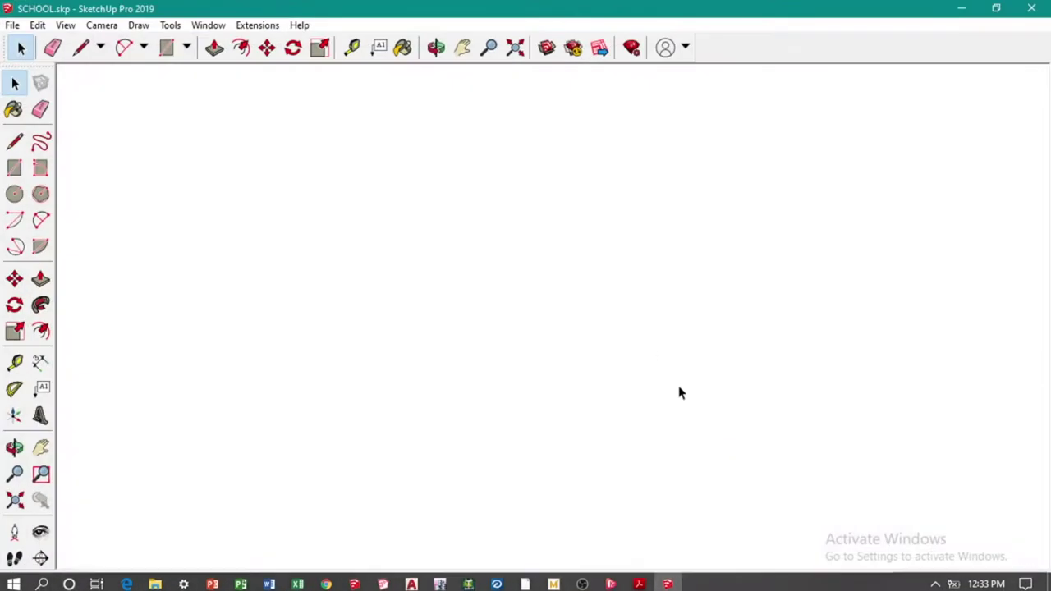
pyautogui.scroll(-2, 591, 338)
pyautogui.moveTo(601, 395); pyautogui.dragTo(512, 324, button='middle')
pyautogui.scroll(1, 512, 323)
pyautogui.scroll(2, 504, 229)
pyautogui.scroll(1, 504, 229)
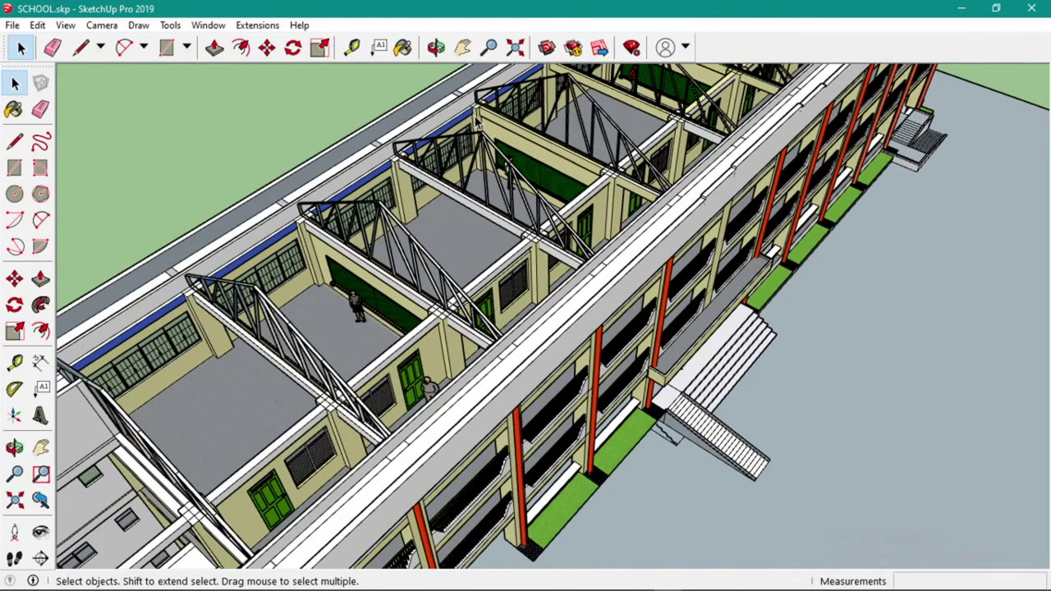
pyautogui.scroll(-6, 590, 192)
pyautogui.scroll(5, 649, 122)
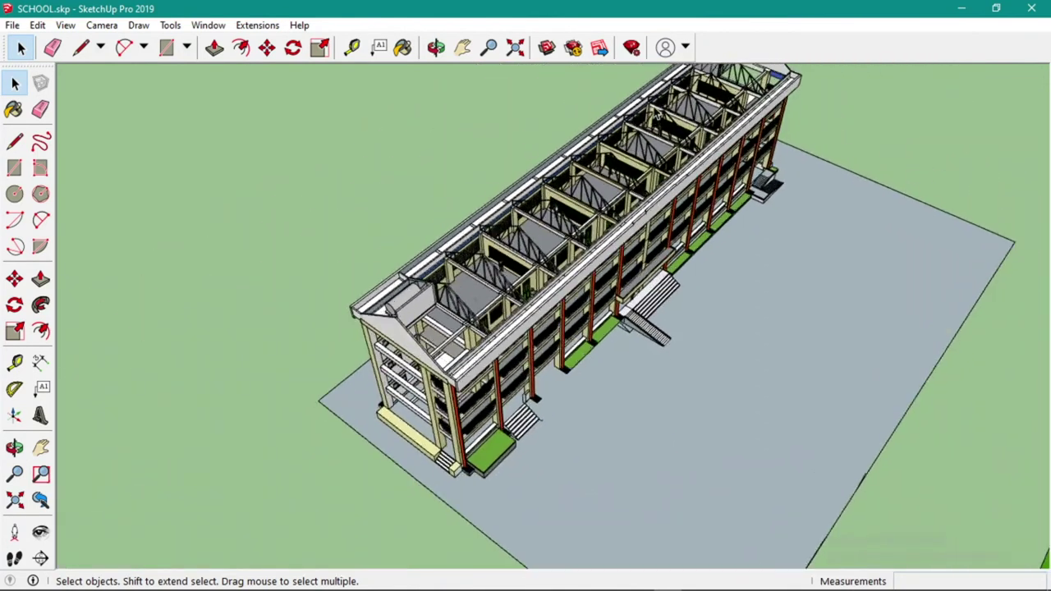
pyautogui.scroll(1, 652, 119)
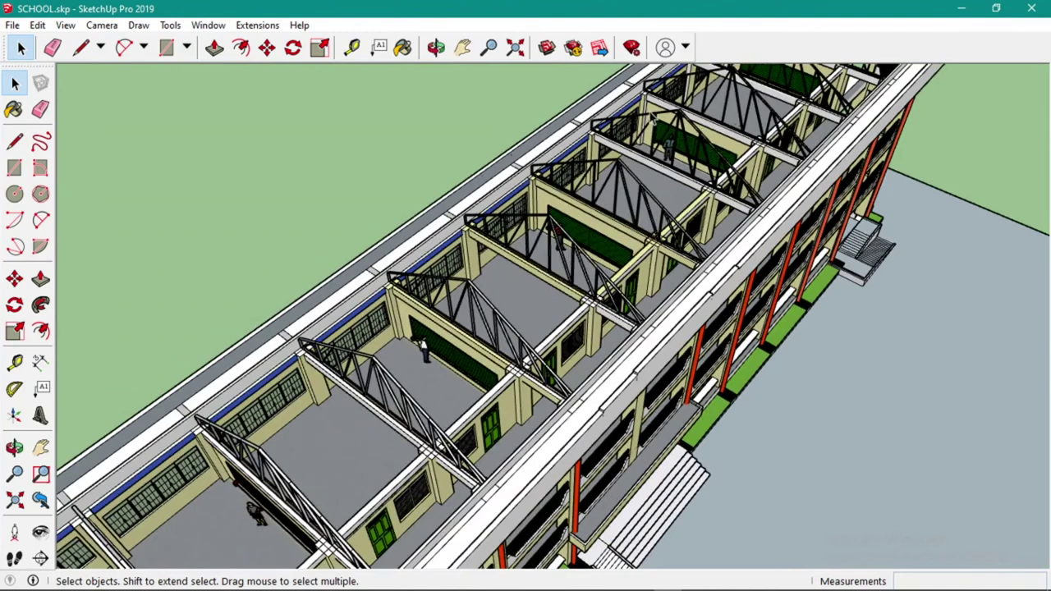
pyautogui.scroll(-5, 705, 143)
pyautogui.scroll(4, 737, 191)
pyautogui.moveTo(713, 185); pyautogui.dragTo(754, 154, button='middle')
pyautogui.scroll(3, 807, 152)
pyautogui.scroll(2, 807, 152)
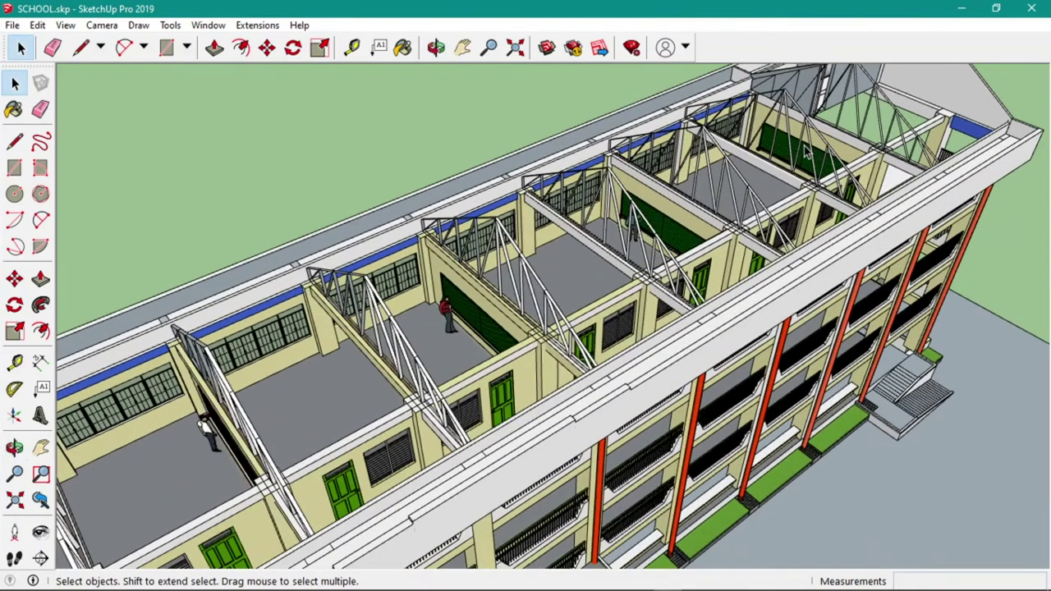
pyautogui.scroll(2, 630, 205)
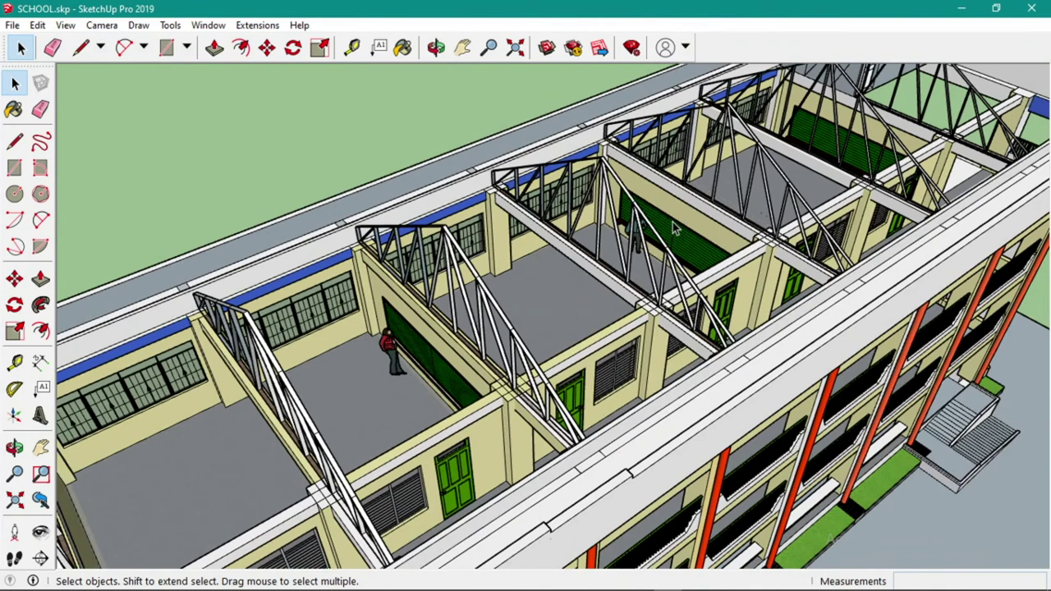
pyautogui.scroll(-2, 694, 236)
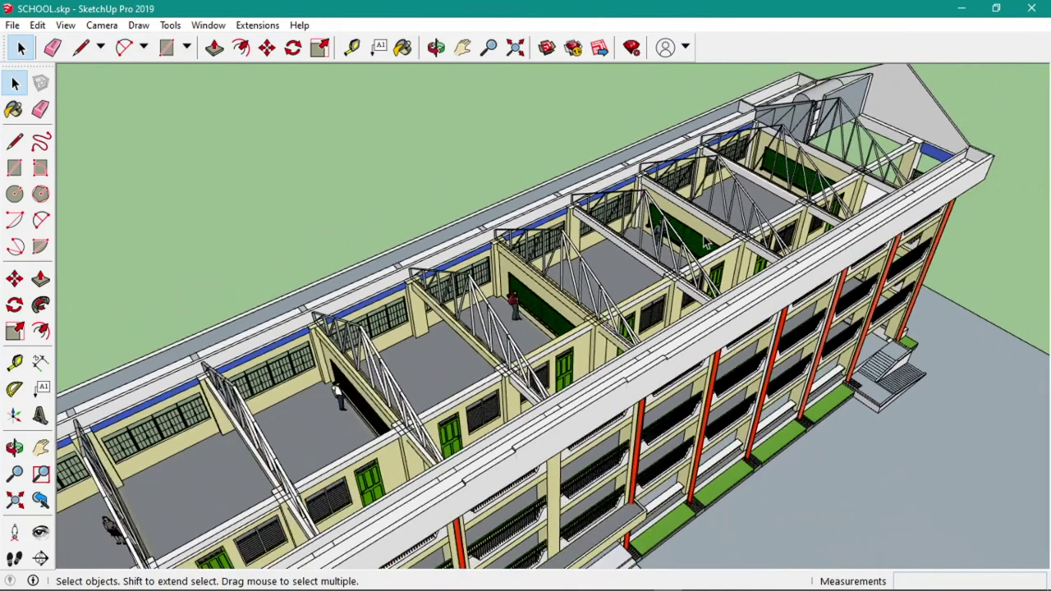
pyautogui.scroll(-5, 309, 347)
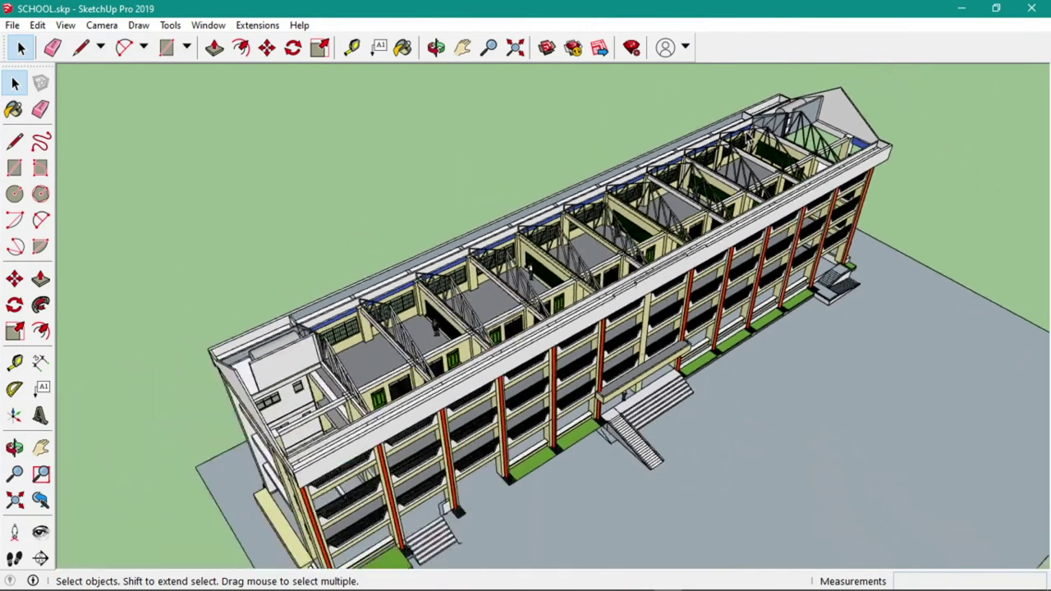
pyautogui.scroll(5, 309, 347)
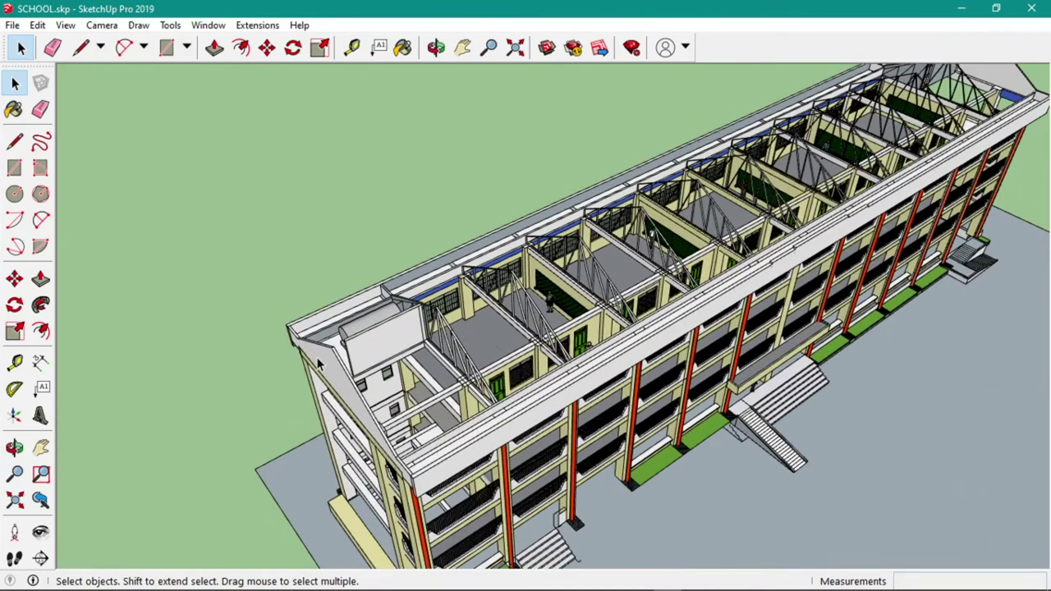
pyautogui.scroll(3, 503, 326)
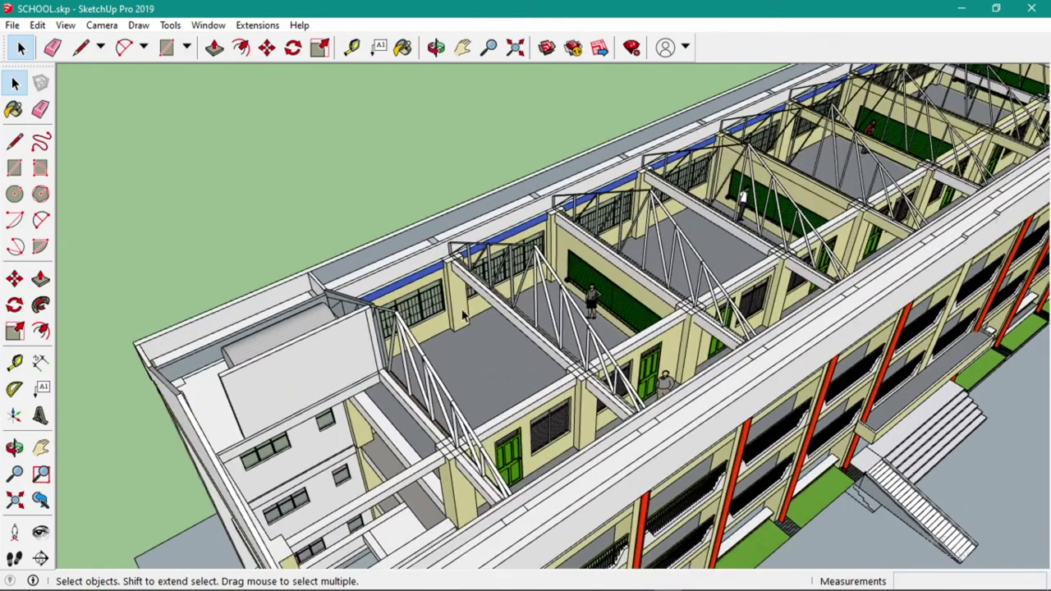
# Examine the window-side exterior walls of the school model between the columns on each storey.
pyautogui.moveTo(516, 368)
pyautogui.mouseDown(button='middle')
pyautogui.moveTo(575, 353)
pyautogui.moveTo(460, 321)
pyautogui.mouseUp(button='middle')
pyautogui.moveTo(731, 253)
pyautogui.mouseDown(button='middle')
pyautogui.moveTo(784, 296)
pyautogui.moveTo(781, 251)
pyautogui.moveTo(754, 215)
pyautogui.moveTo(704, 219)
pyautogui.moveTo(704, 235)
pyautogui.moveTo(727, 239)
pyautogui.moveTo(784, 225)
pyautogui.moveTo(756, 203)
pyautogui.moveTo(791, 216)
pyautogui.mouseUp(button='middle')
pyautogui.scroll(4, 836, 249)
pyautogui.scroll(-4, 764, 222)
pyautogui.scroll(2, 774, 218)
pyautogui.scroll(2, 784, 228)
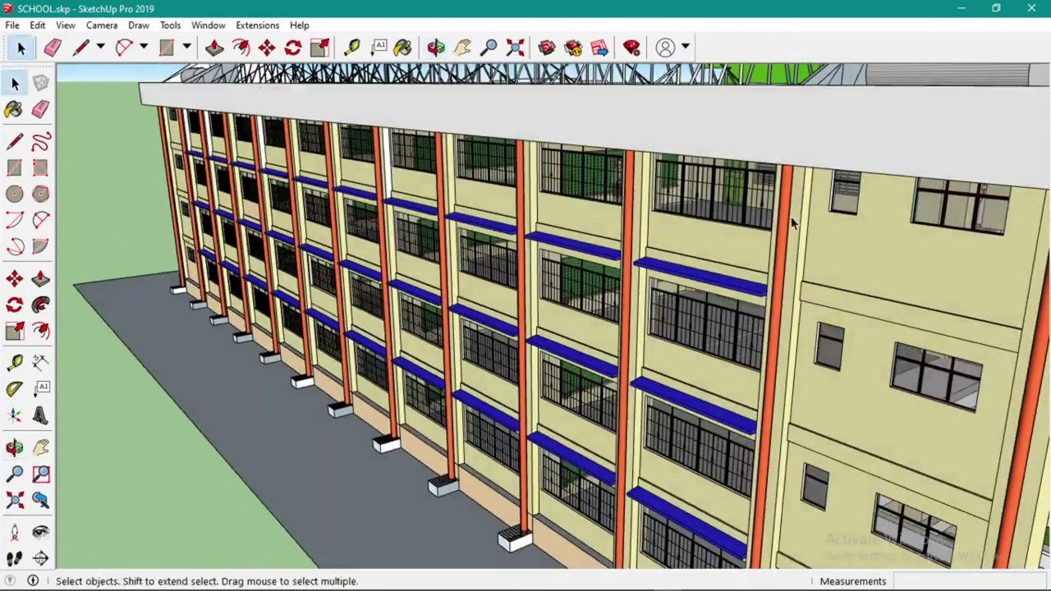
pyautogui.scroll(2, 790, 218)
pyautogui.scroll(-5, 751, 277)
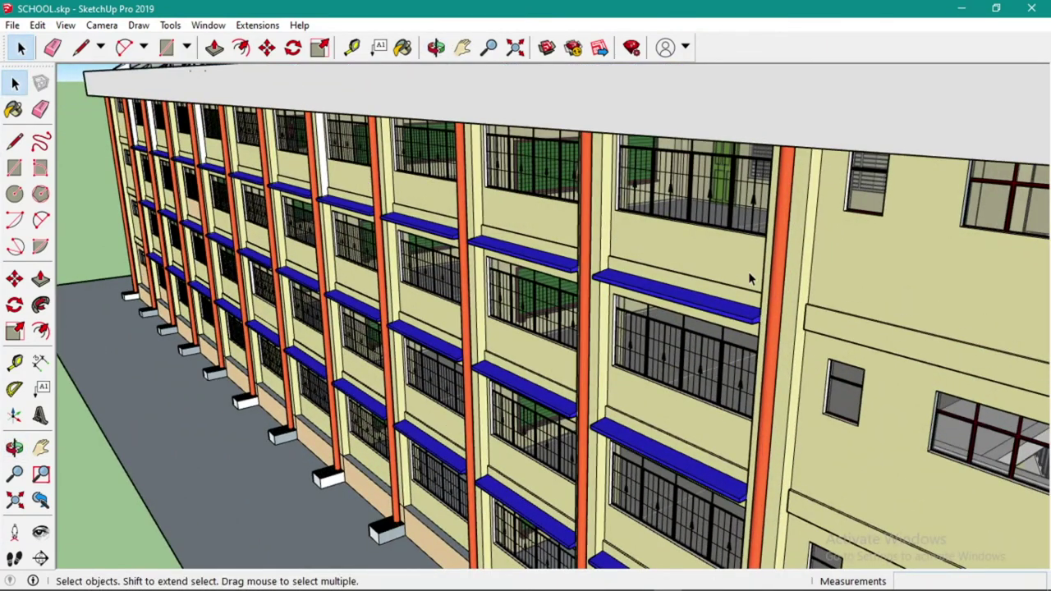
pyautogui.moveTo(743, 279); pyautogui.dragTo(774, 238, button='middle')
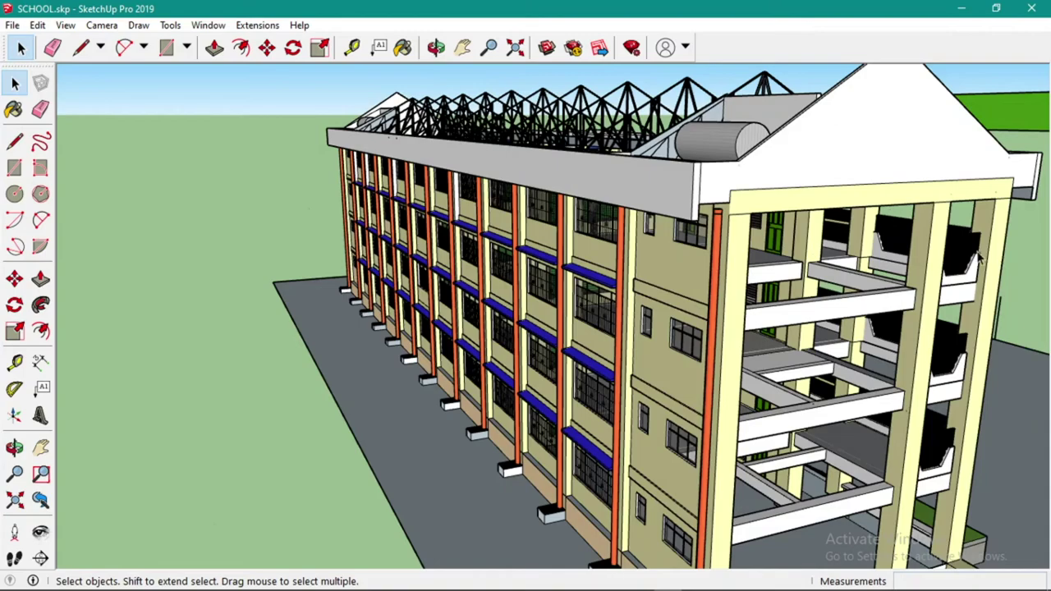
# Examine the open end bay and the corridor-side parapets and railings of the school model.
pyautogui.moveTo(772, 297); pyautogui.dragTo(575, 377, button='middle')
pyautogui.scroll(3, 714, 308)
pyautogui.scroll(-5, 715, 308)
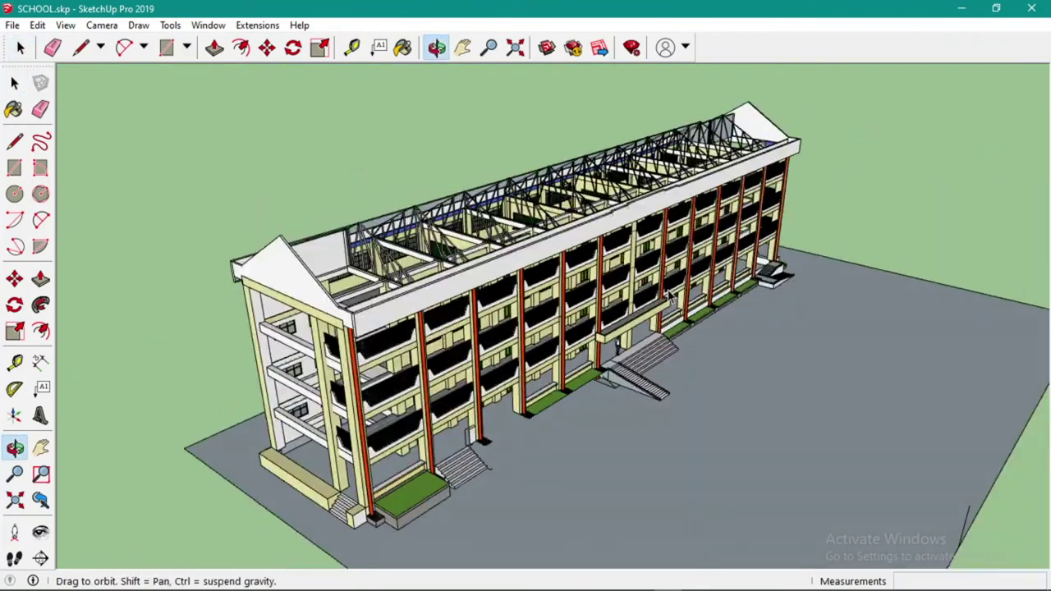
pyautogui.scroll(4, 319, 403)
pyautogui.moveTo(318, 402); pyautogui.dragTo(404, 244, button='middle')
pyautogui.scroll(6, 404, 244)
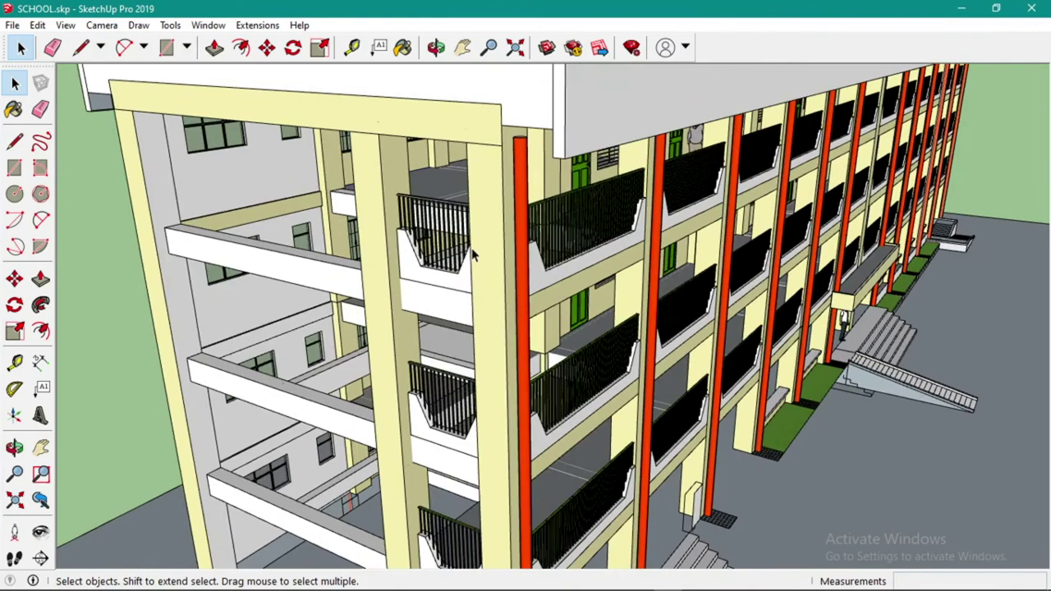
pyautogui.scroll(-5, 644, 239)
pyautogui.moveTo(460, 189); pyautogui.dragTo(436, 236, button='middle')
pyautogui.scroll(5, 538, 175)
pyautogui.scroll(3, 538, 175)
pyautogui.scroll(4, 485, 191)
pyautogui.scroll(3, 485, 192)
pyautogui.scroll(-10, 441, 241)
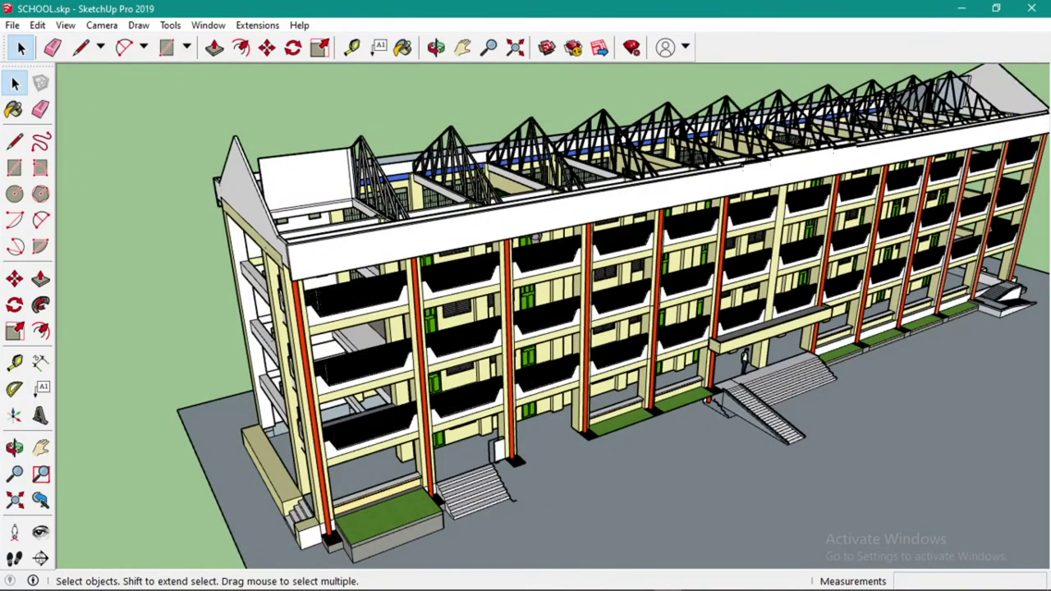
# Return to STAAD.Pro and show the whole structure in plan view.
pyautogui.click(501, 580)
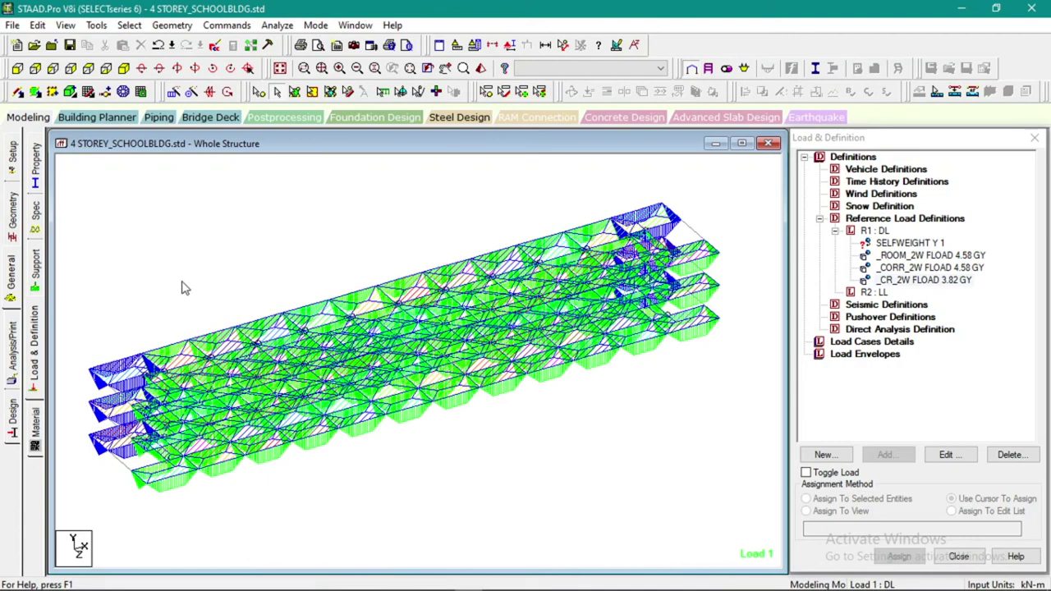
pyautogui.click(89, 69)
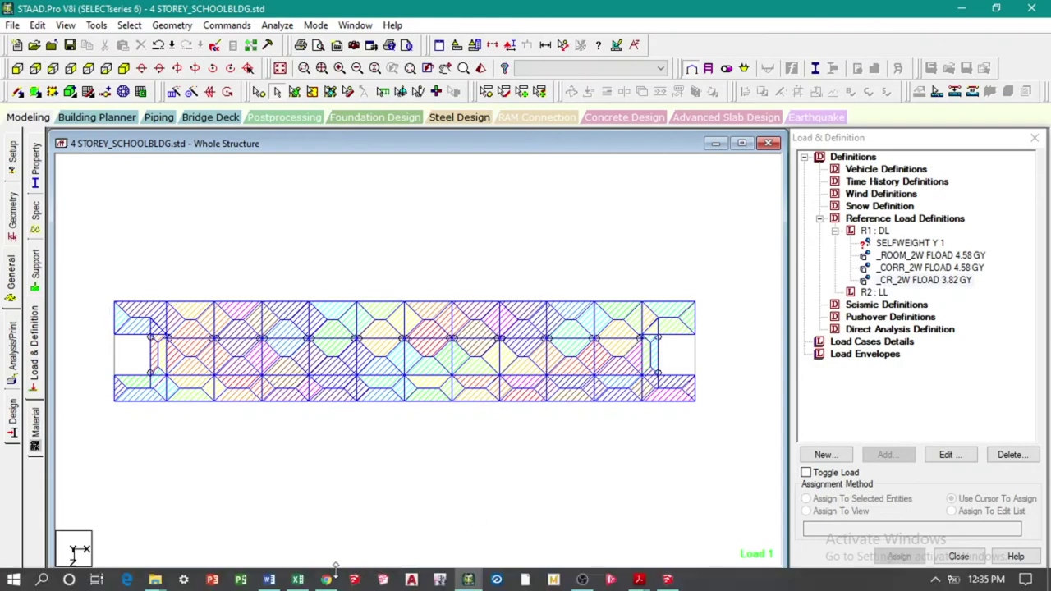
# Switch to Excel and set the diaphragm floor finish to "Cement finish (25 mm) on stoneconcrete fill. 1.53".
pyautogui.click(297, 580)
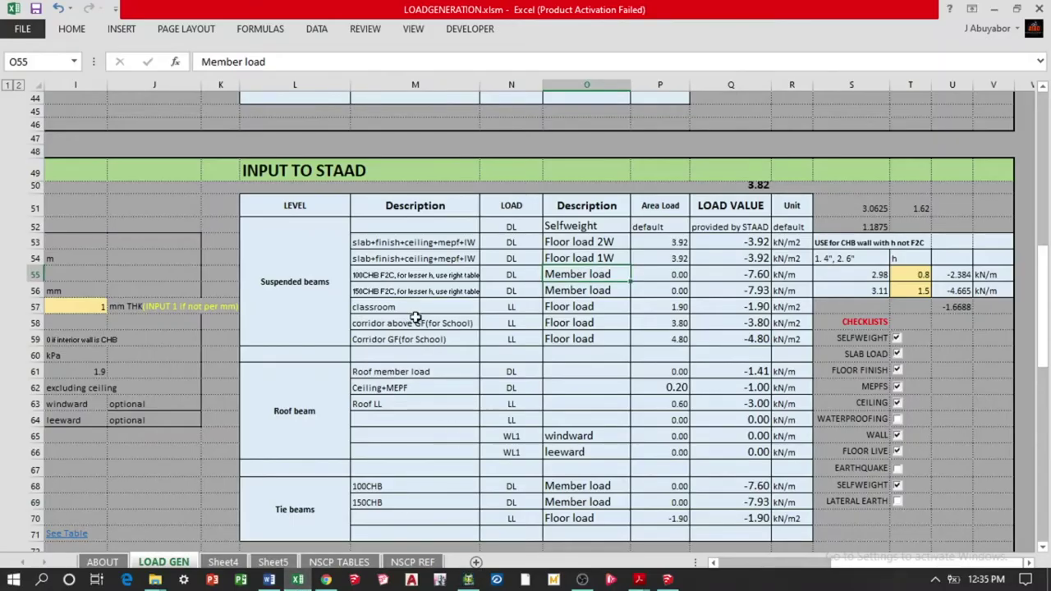
pyautogui.click(397, 293)
pyautogui.scroll(-1, 466, 301)
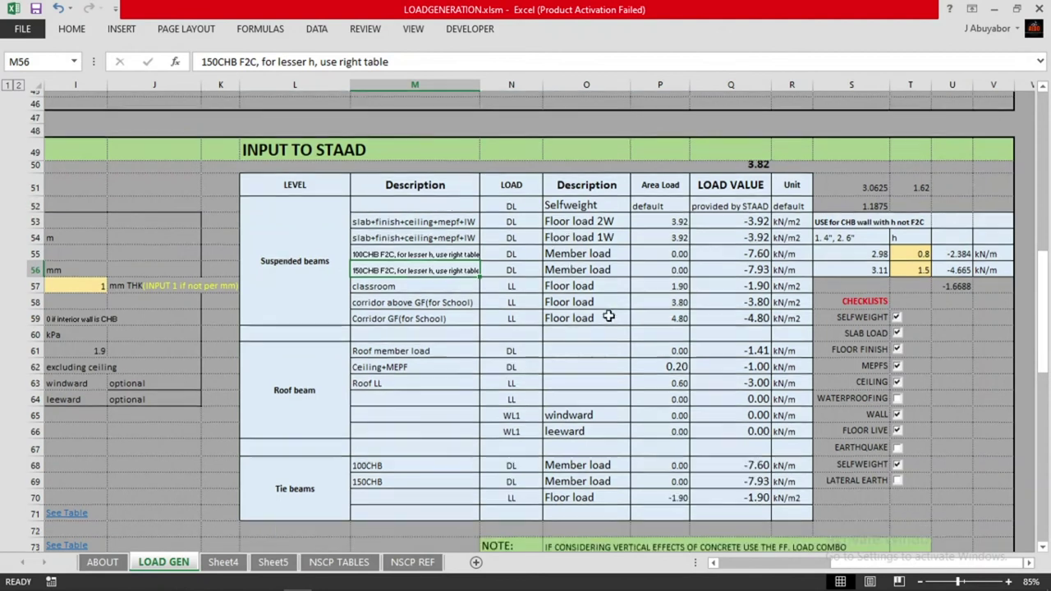
pyautogui.hscroll(-3, 292, 301)
pyautogui.hscroll(-3, 292, 302)
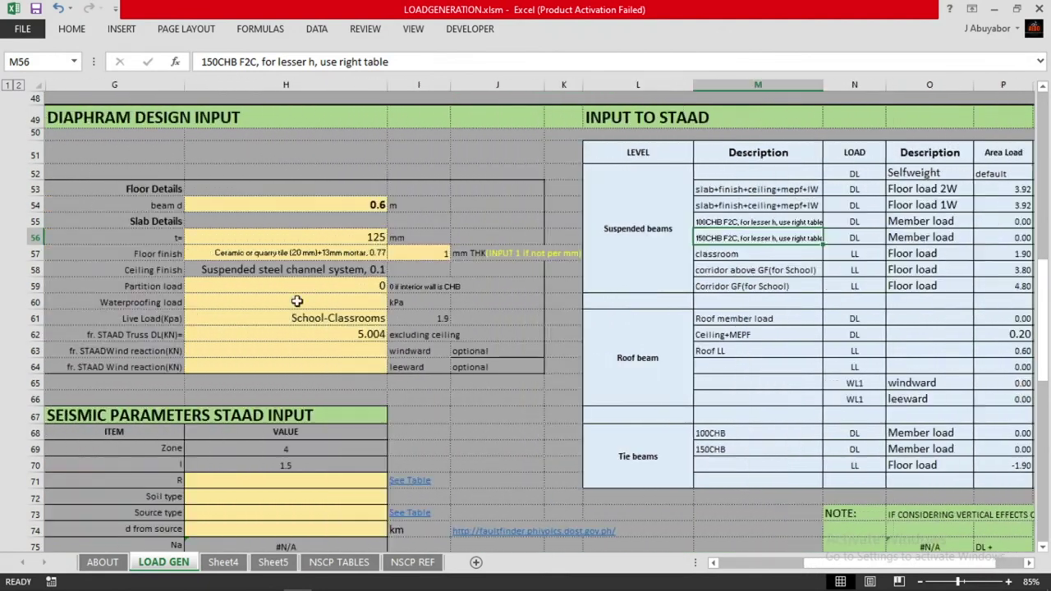
pyautogui.scroll(1, 466, 466)
pyautogui.click(465, 466)
pyautogui.click(467, 242)
pyautogui.click(326, 308)
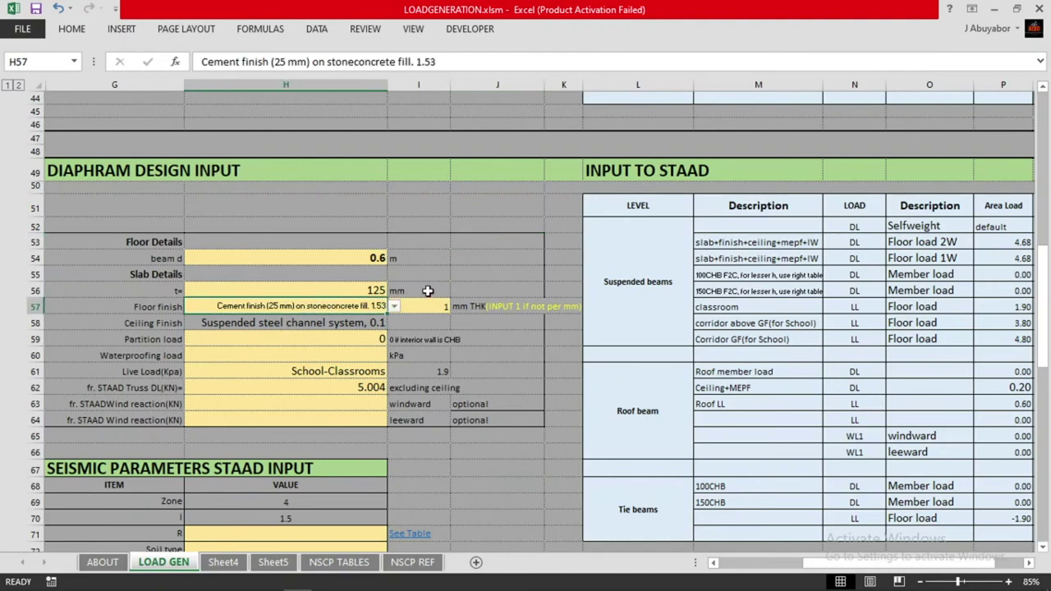
# Set the diaphragm floor finish to "Concrete fill finish (per mm thickness), 0.023".
pyautogui.click(465, 260)
pyautogui.click(349, 302)
pyautogui.click(415, 296)
pyautogui.click(336, 304)
pyautogui.click(395, 307)
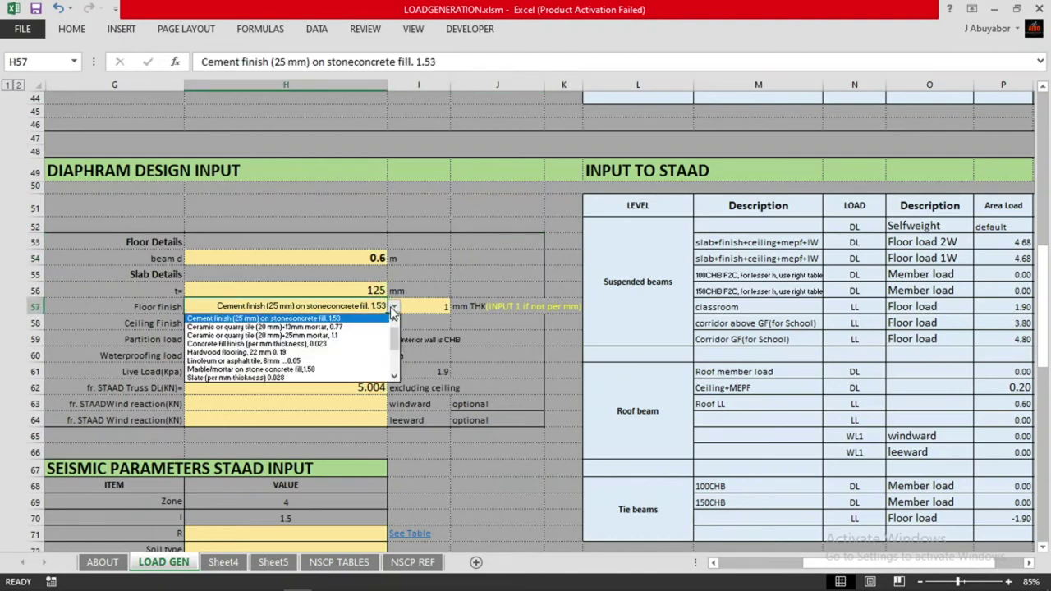
pyautogui.click(340, 345)
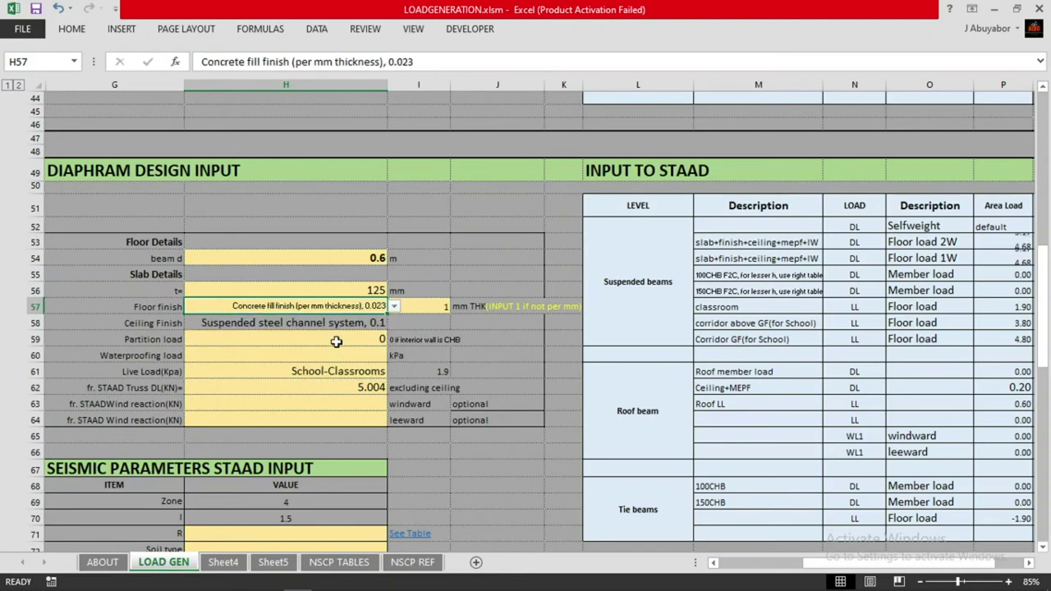
pyautogui.click(511, 340)
pyautogui.click(509, 288)
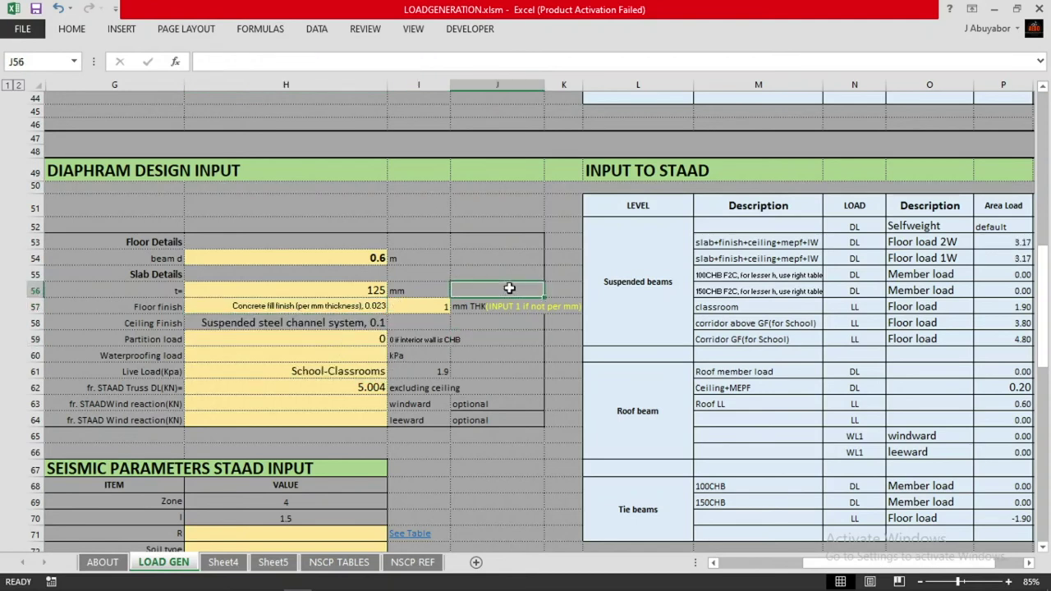
# Set the diaphragm floor finish thickness to 25 mm and check the resulting floor loads in the INPUT TO STAAD table.
pyautogui.click(424, 305)
pyautogui.write('25')
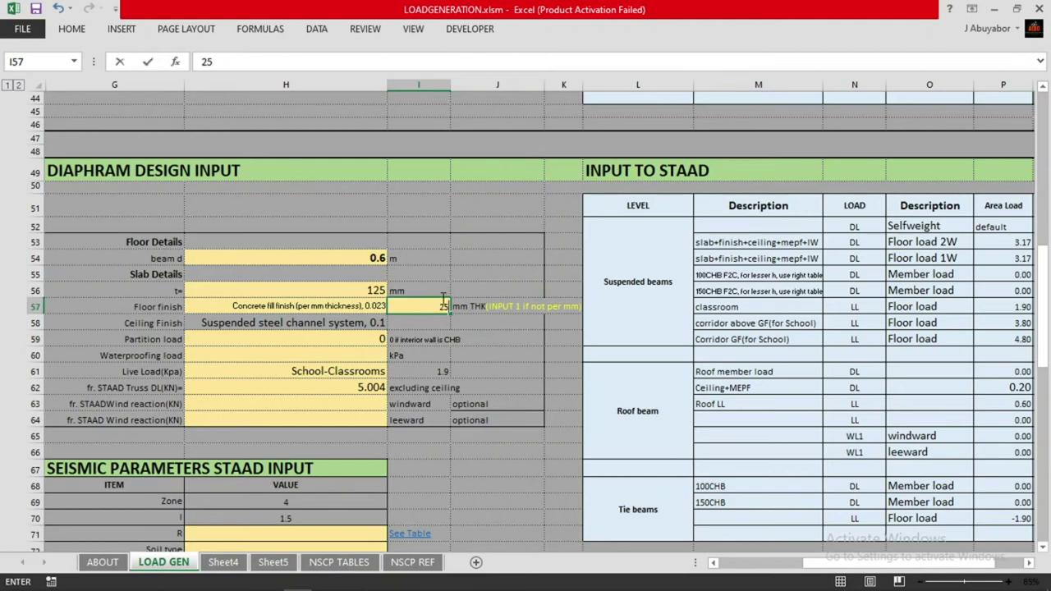
pyautogui.click(511, 273)
pyautogui.hscroll(3, 503, 293)
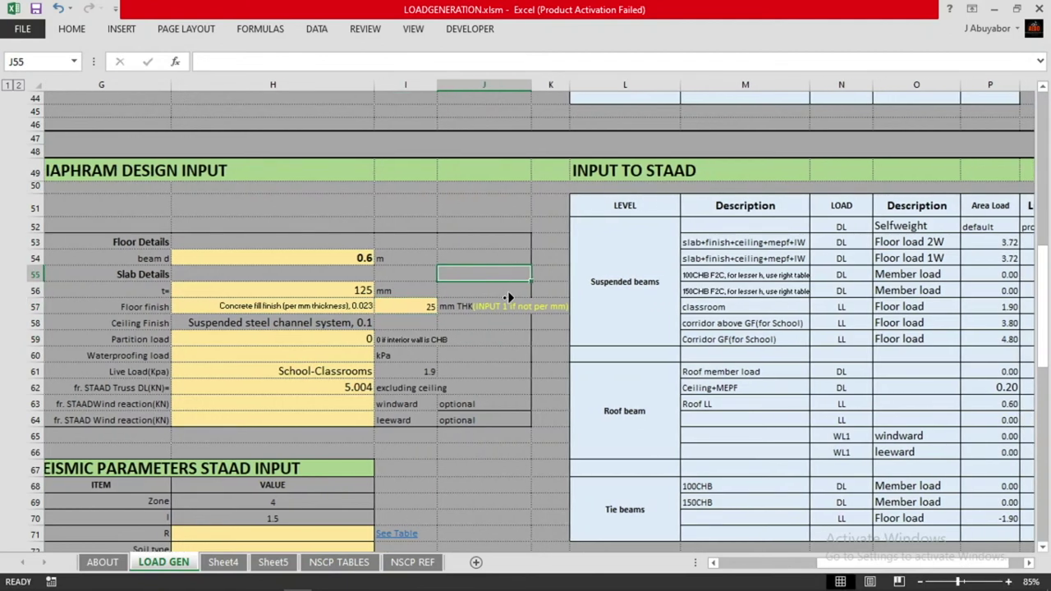
pyautogui.hscroll(6, 528, 301)
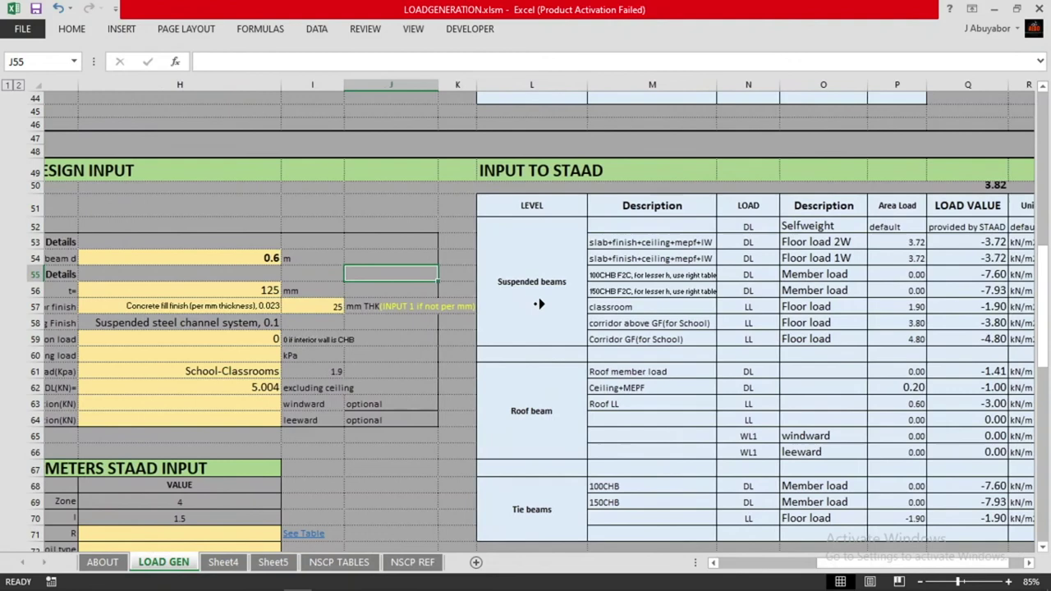
pyautogui.hscroll(5, 549, 306)
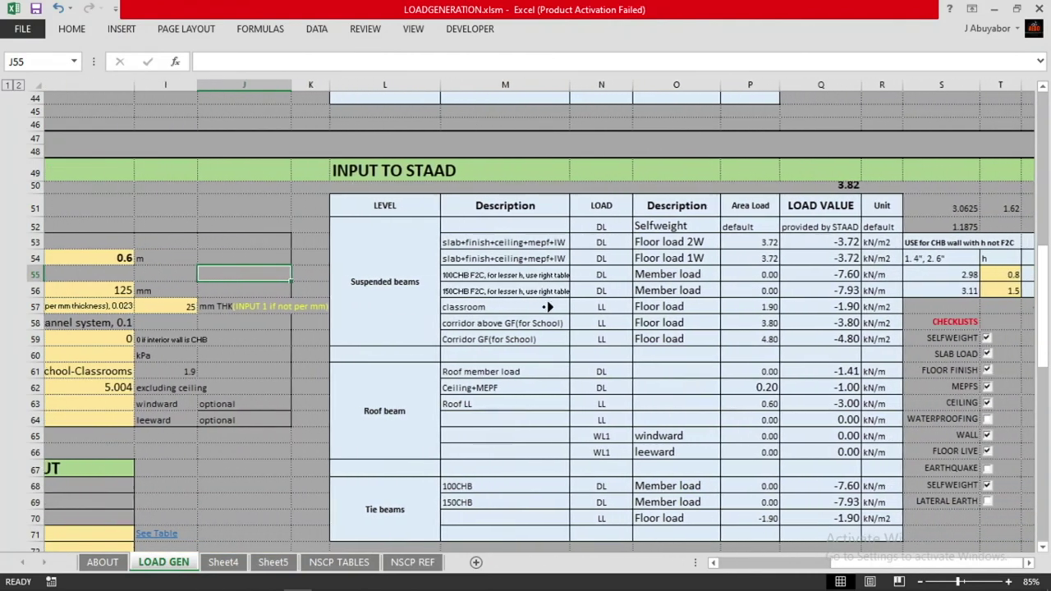
pyautogui.scroll(1, 549, 311)
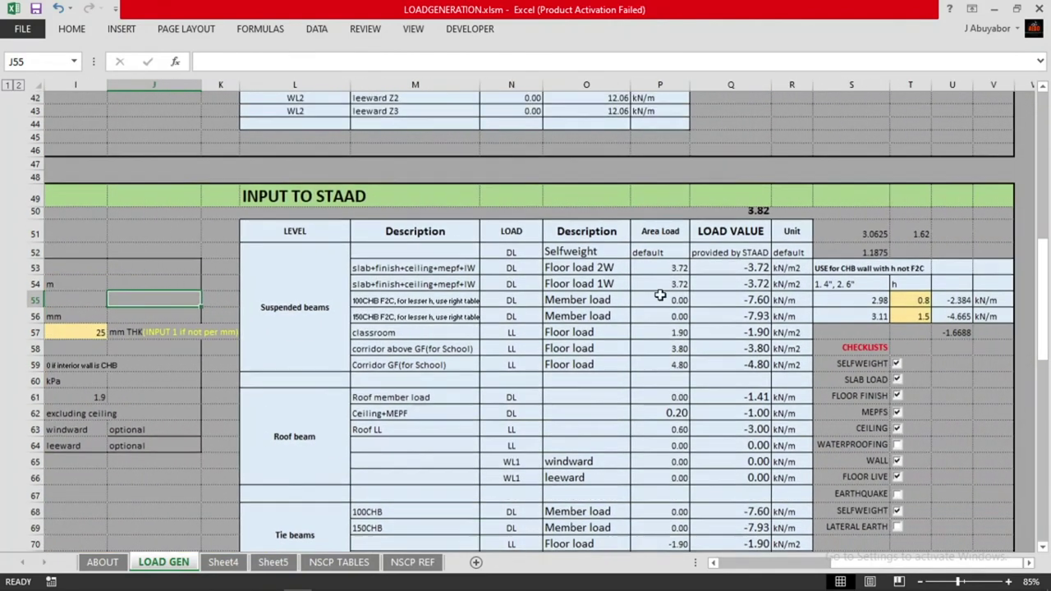
pyautogui.click(739, 211)
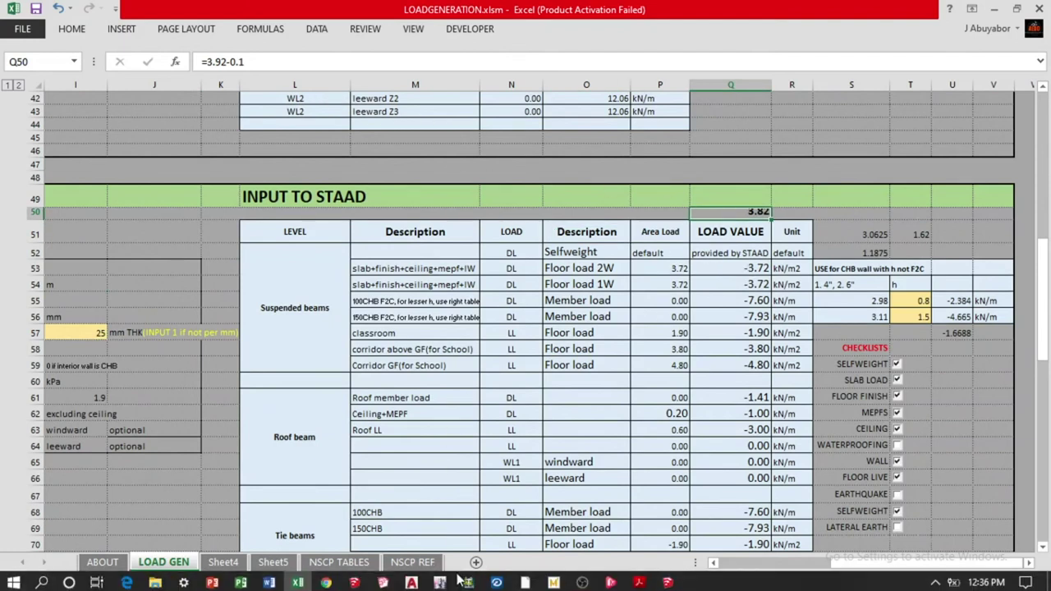
# Switch to STAAD.Pro and set the pressure of the _ROOM_2W dead floor load to 3.62 kN/m2.
pyautogui.click(469, 580)
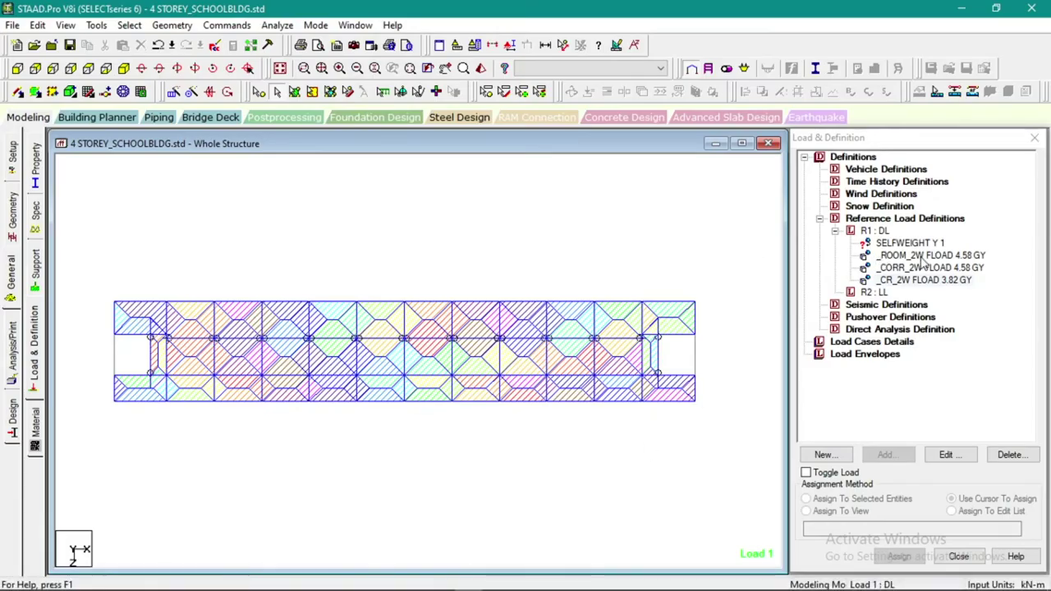
pyautogui.doubleClick(884, 257)
pyautogui.moveTo(454, 252); pyautogui.dragTo(407, 252)
pyautogui.write('3.62')
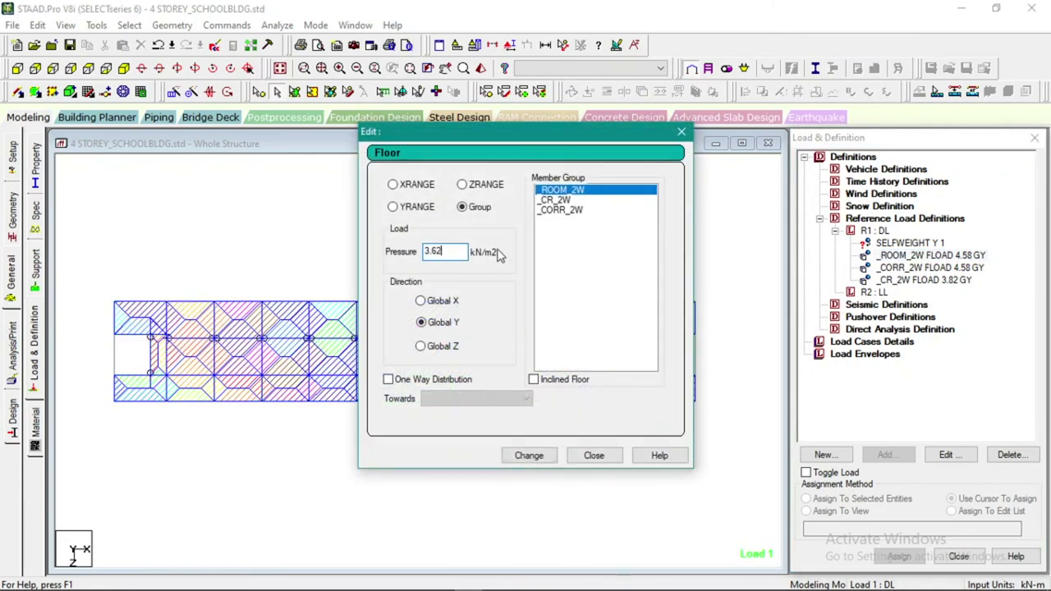
pyautogui.click(529, 457)
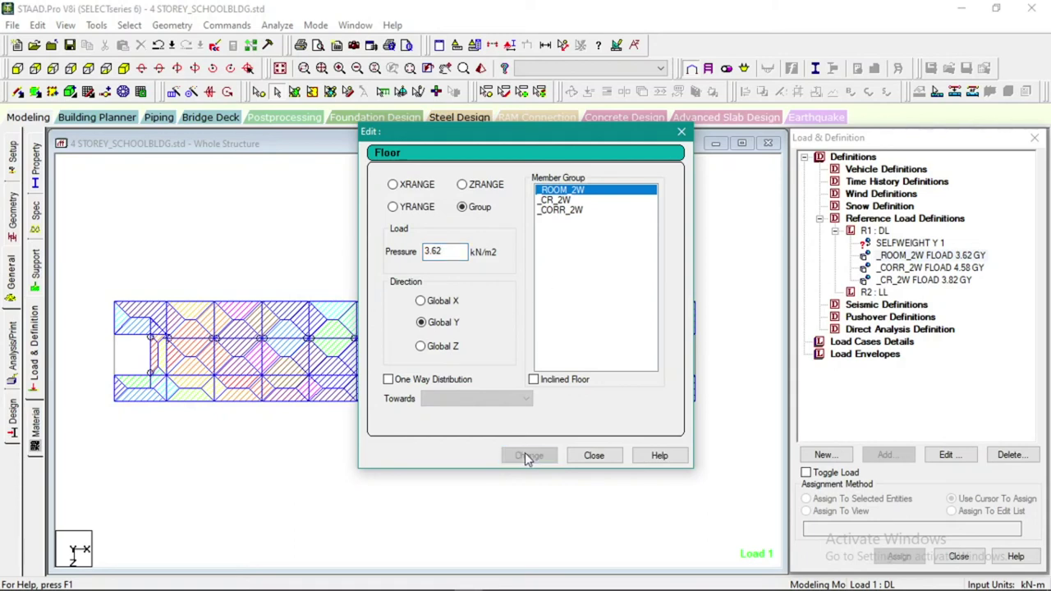
pyautogui.click(558, 210)
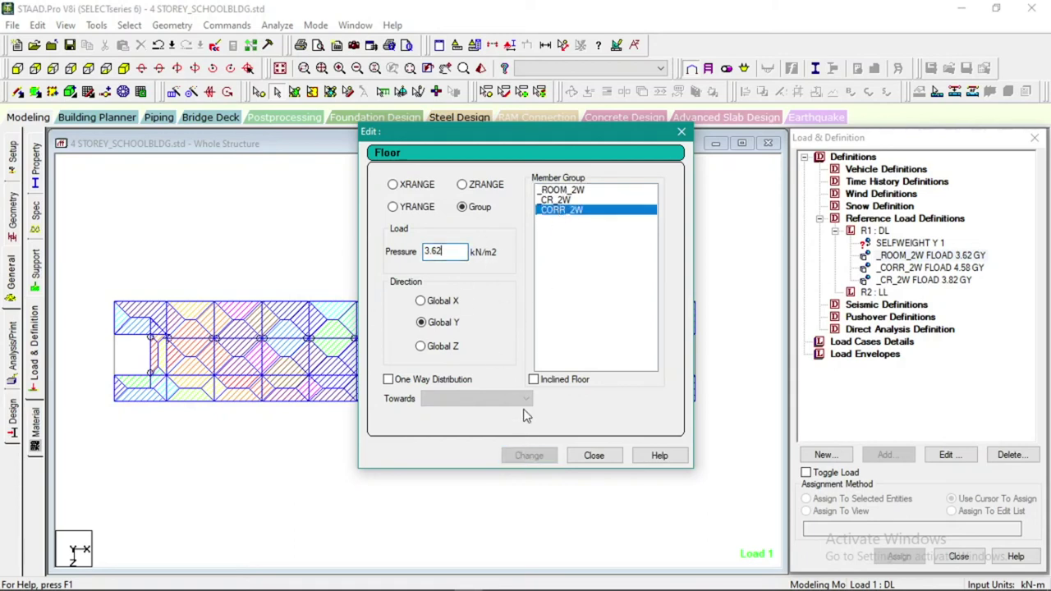
pyautogui.click(458, 250)
pyautogui.write('3.62')
pyautogui.doubleClick(451, 249)
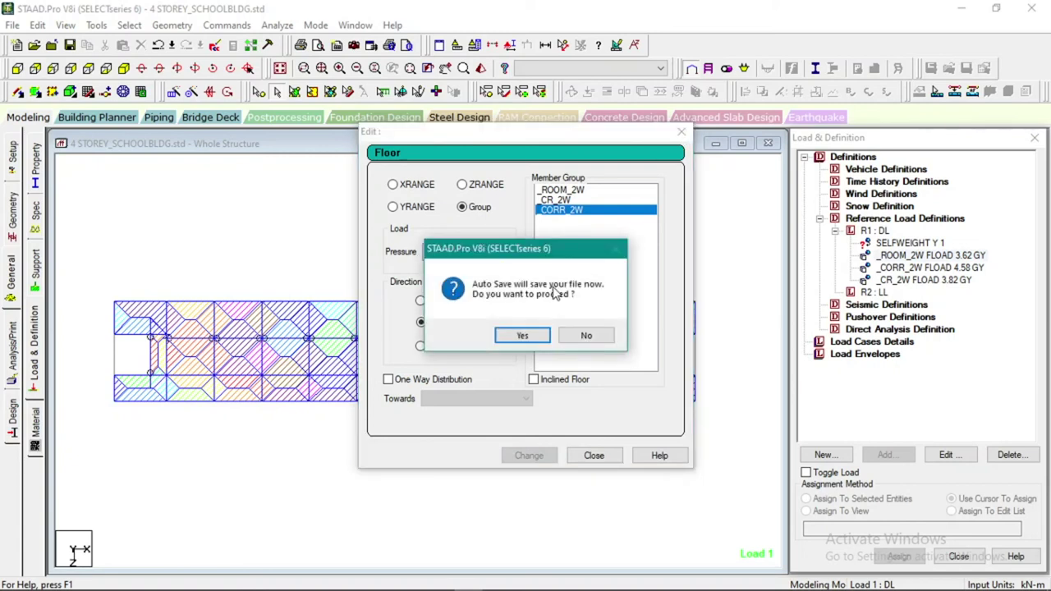
# Allow the automatic save and set the pressure of the _CORR_2W dead floor load to 3.62 kN/m2.
pyautogui.click(523, 335)
pyautogui.click(681, 133)
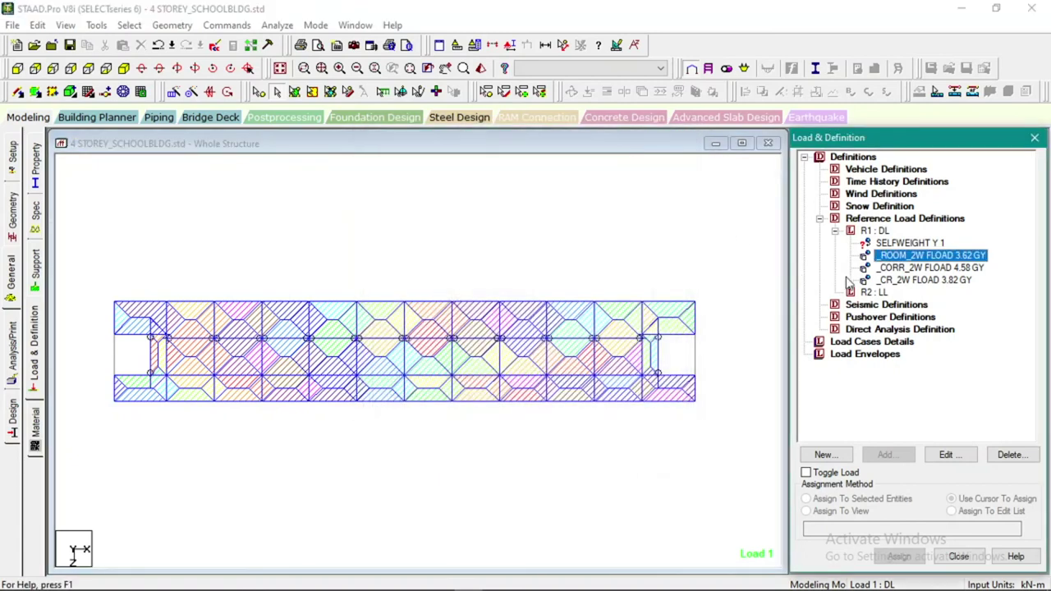
pyautogui.doubleClick(902, 270)
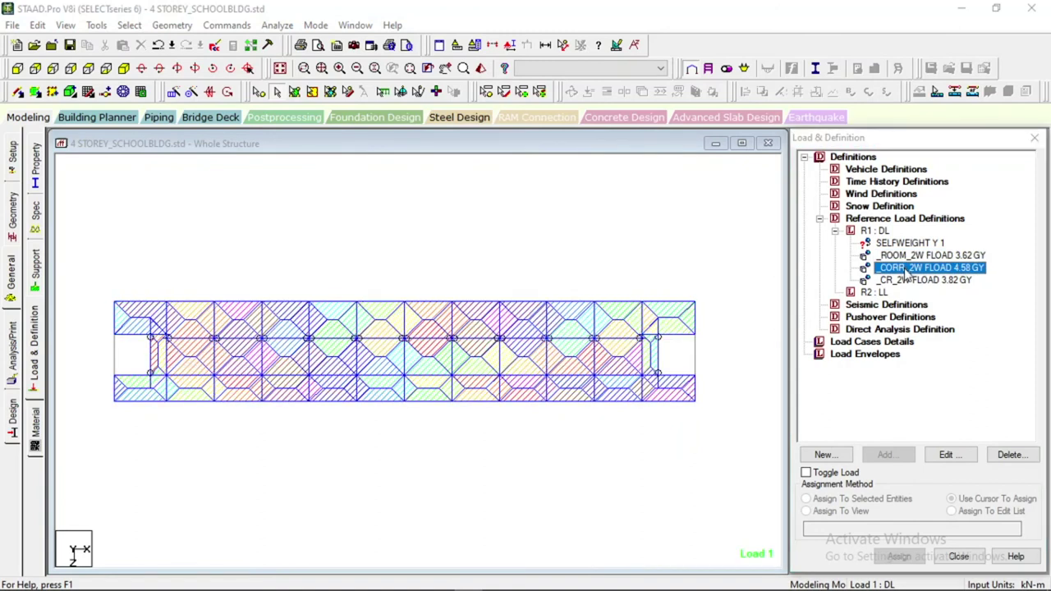
pyautogui.moveTo(462, 252); pyautogui.dragTo(418, 257)
pyautogui.write('3.62')
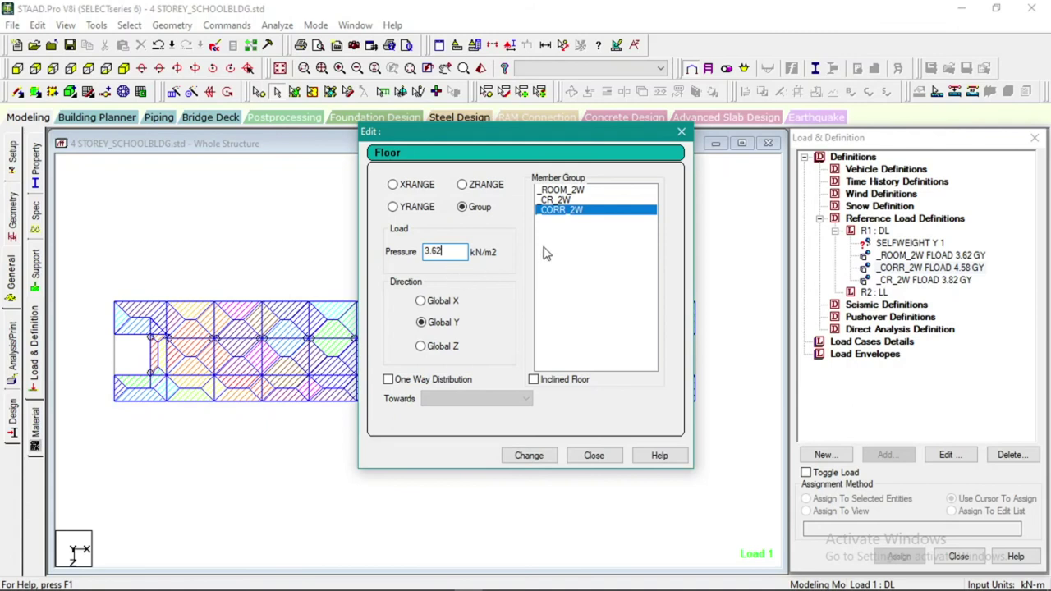
pyautogui.click(533, 457)
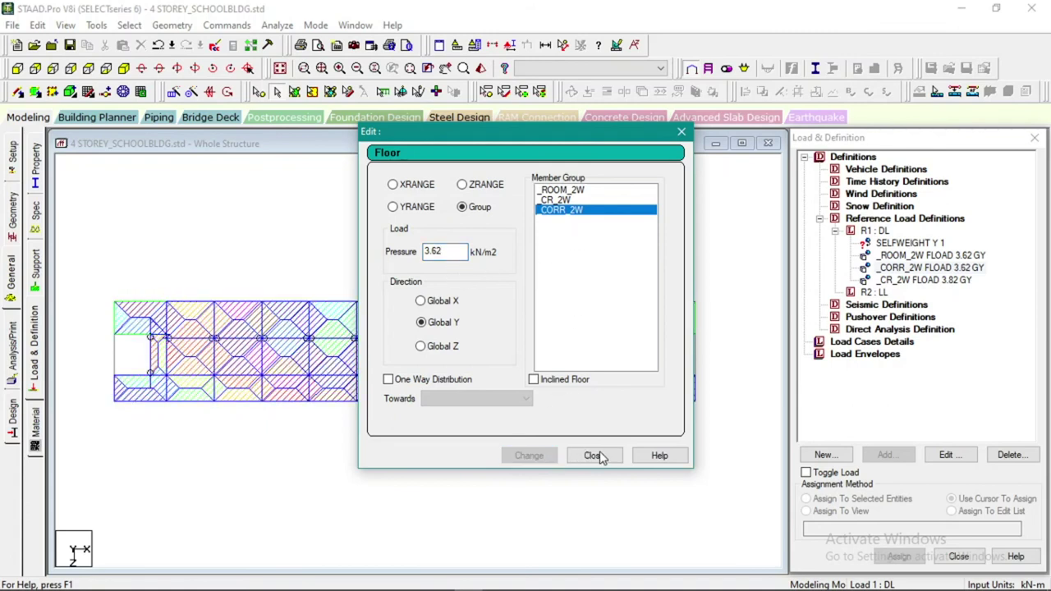
pyautogui.click(594, 456)
# Switch to Excel and set the diaphragm floor finish to "Ceramic or quarry tile (20 mm)+13mm mortar, 0.77".
pyautogui.click(926, 280)
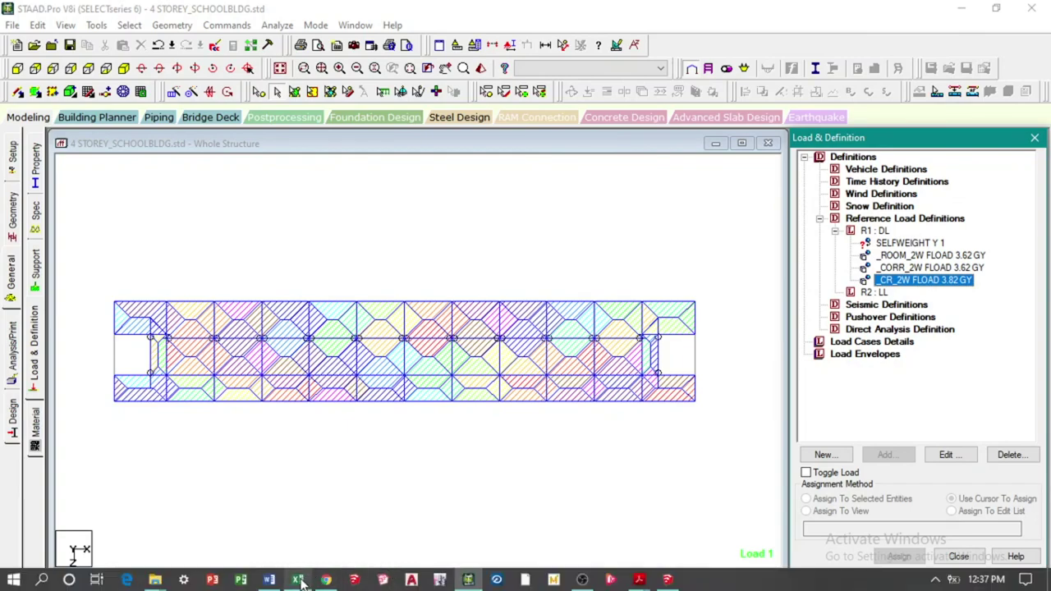
pyautogui.click(298, 585)
pyautogui.hscroll(-5, 297, 392)
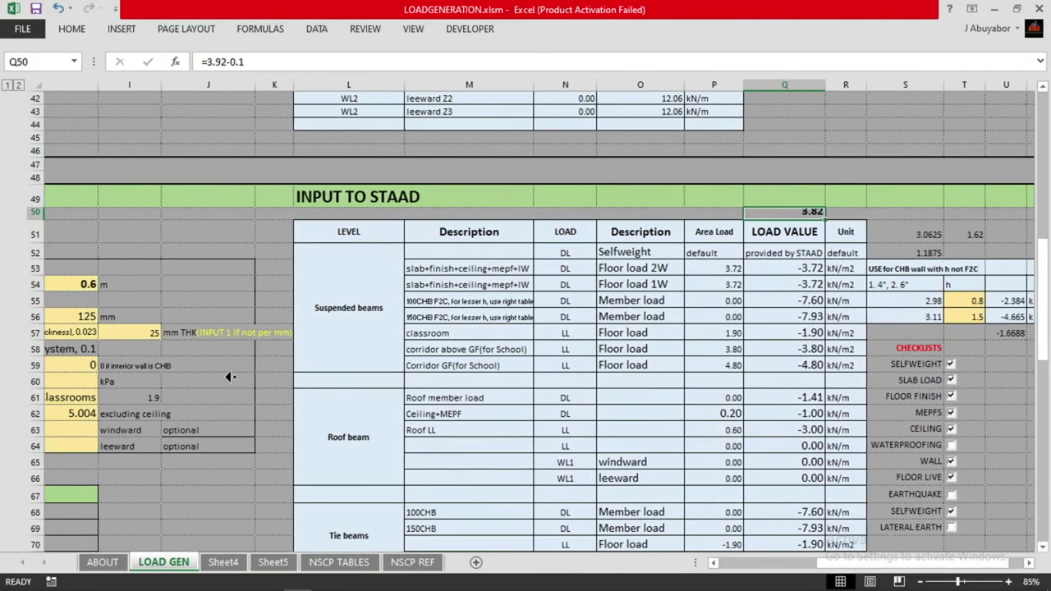
pyautogui.hscroll(-3, 214, 374)
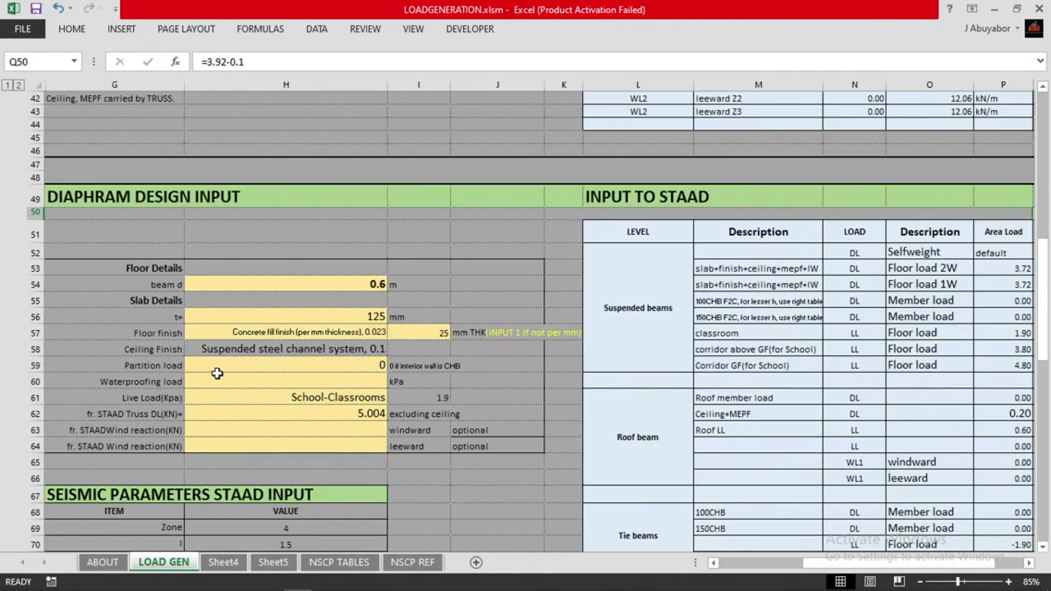
pyautogui.click(280, 331)
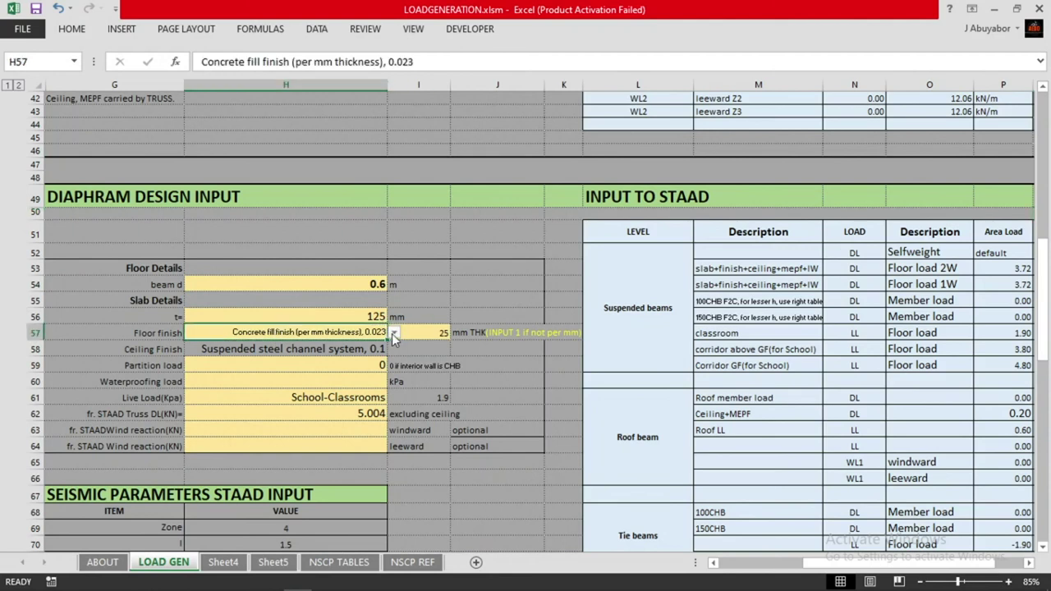
pyautogui.click(393, 334)
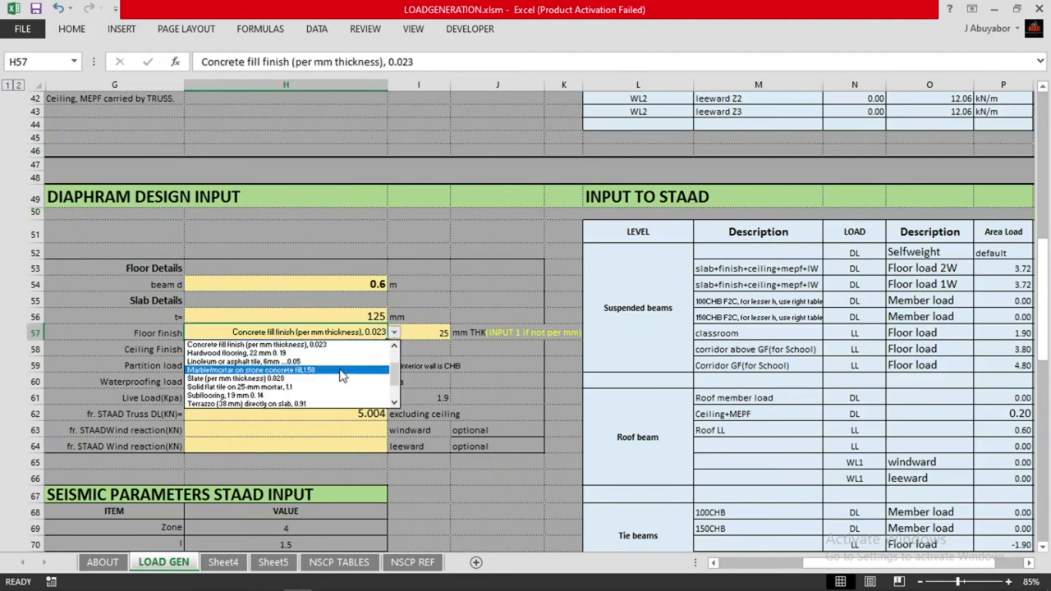
pyautogui.click(394, 346)
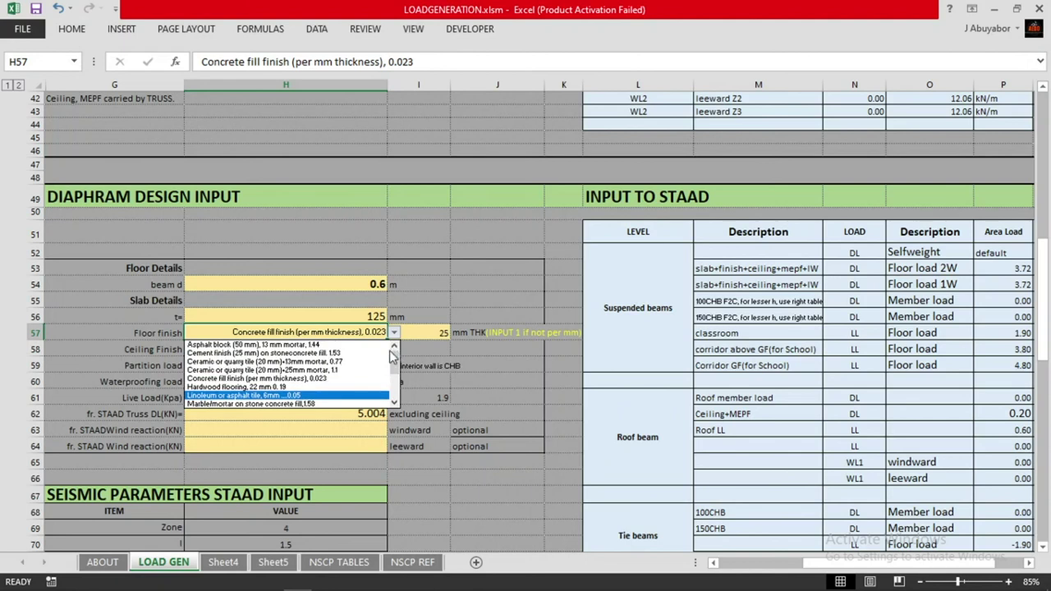
pyautogui.click(346, 362)
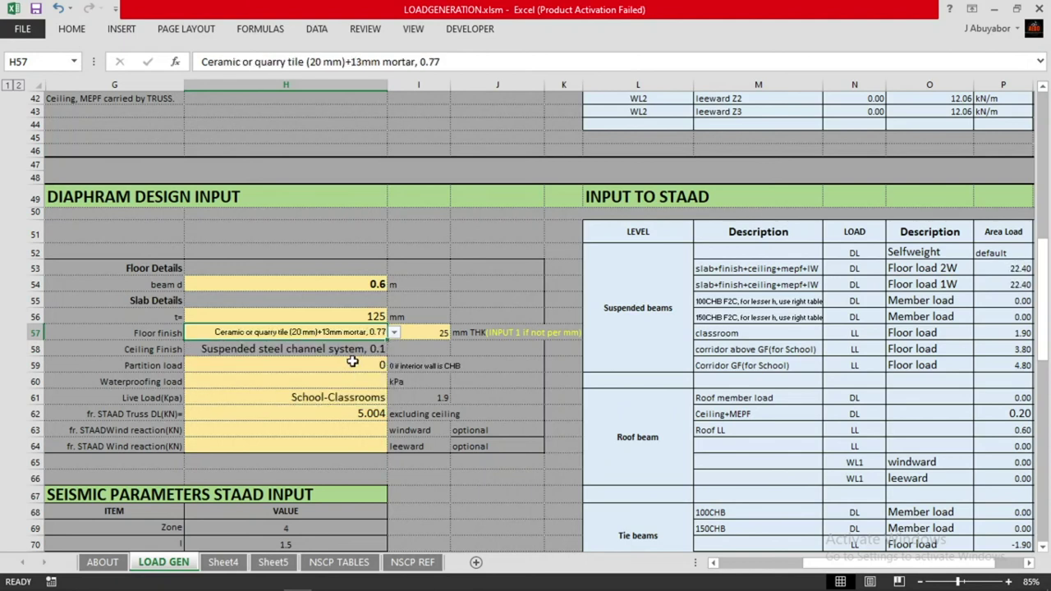
# Set the floor finish thickness entry to 1 and check the load value of the suspended-beam Floor load 2W.
pyautogui.click(429, 333)
pyautogui.write('1')
pyautogui.click(483, 298)
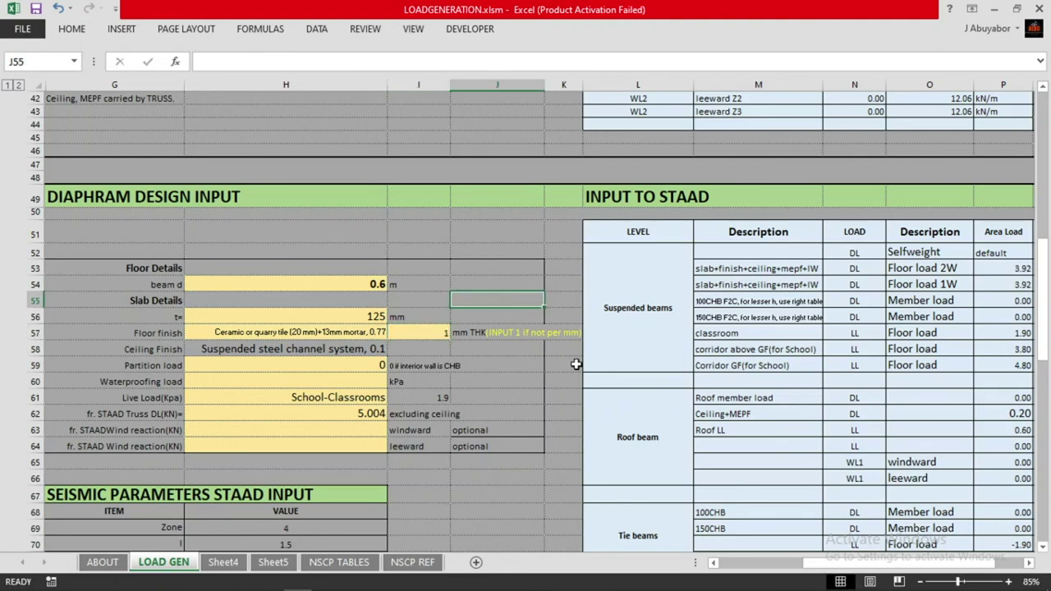
pyautogui.moveTo(904, 566); pyautogui.dragTo(919, 494)
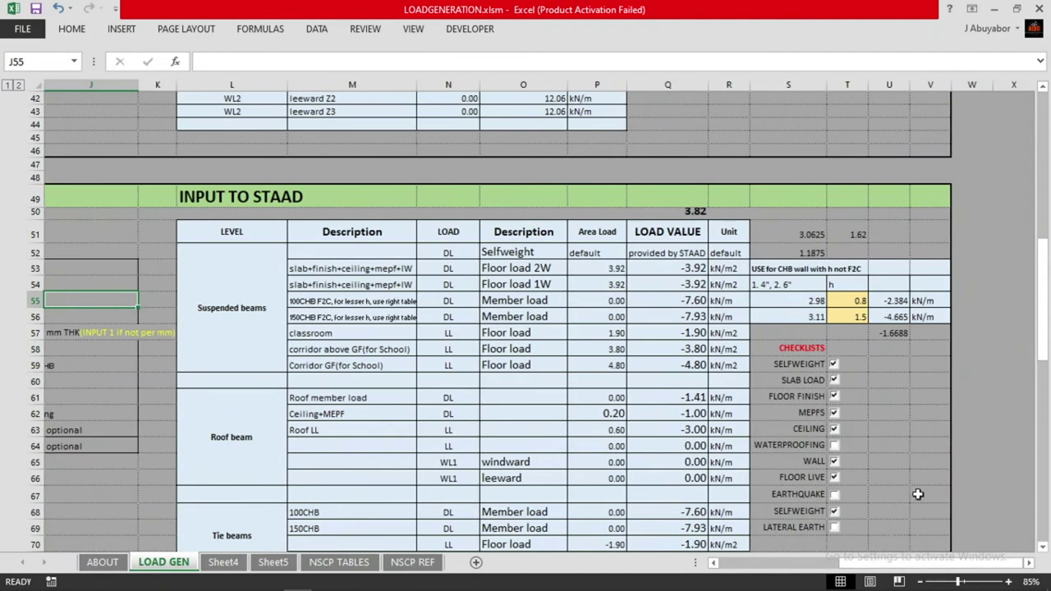
pyautogui.click(685, 269)
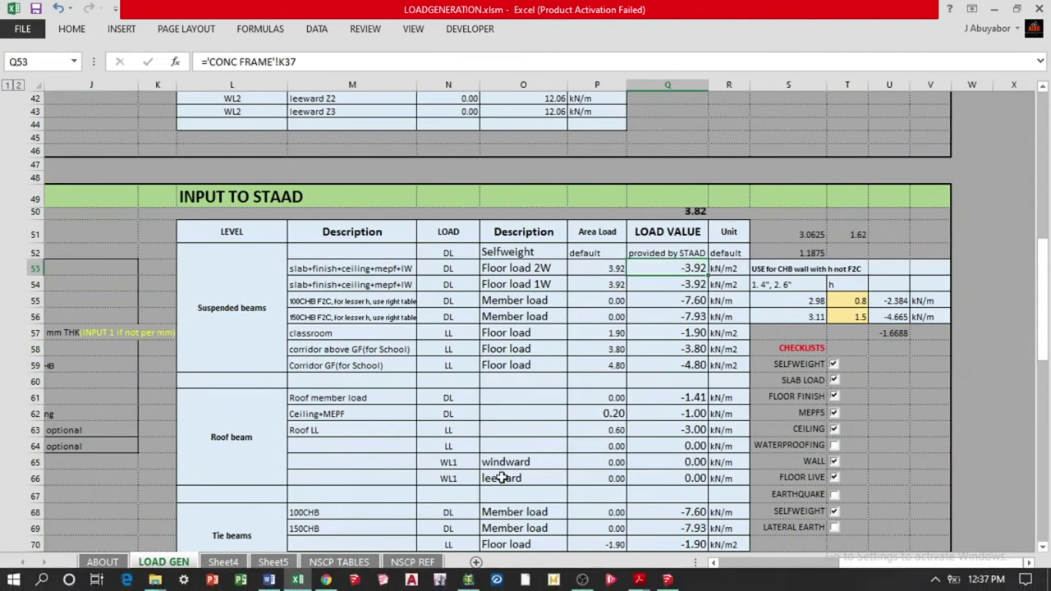
# Set the diaphragm floor finish back to "Concrete fill finish (per mm thickness), 0.023" with a thickness of 25 mm.
pyautogui.moveTo(721, 571); pyautogui.dragTo(713, 568)
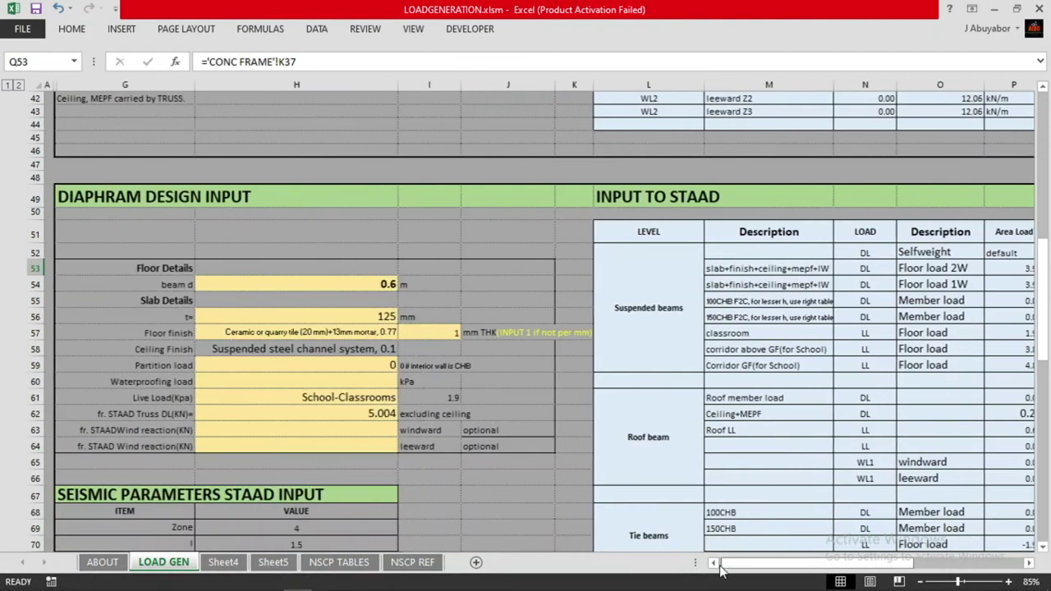
pyautogui.click(370, 330)
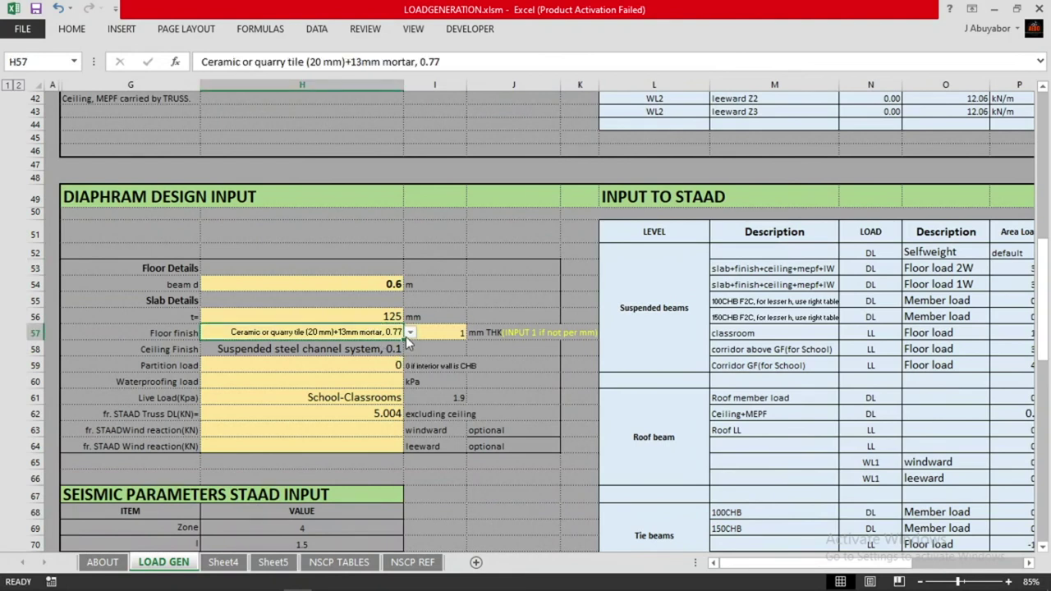
pyautogui.click(410, 333)
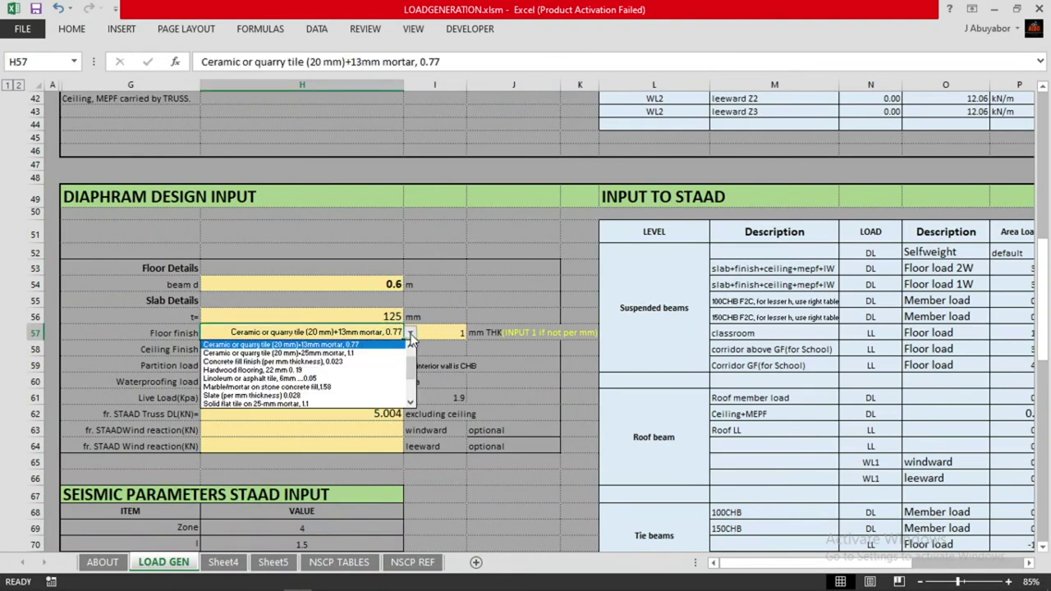
pyautogui.click(339, 362)
pyautogui.click(458, 331)
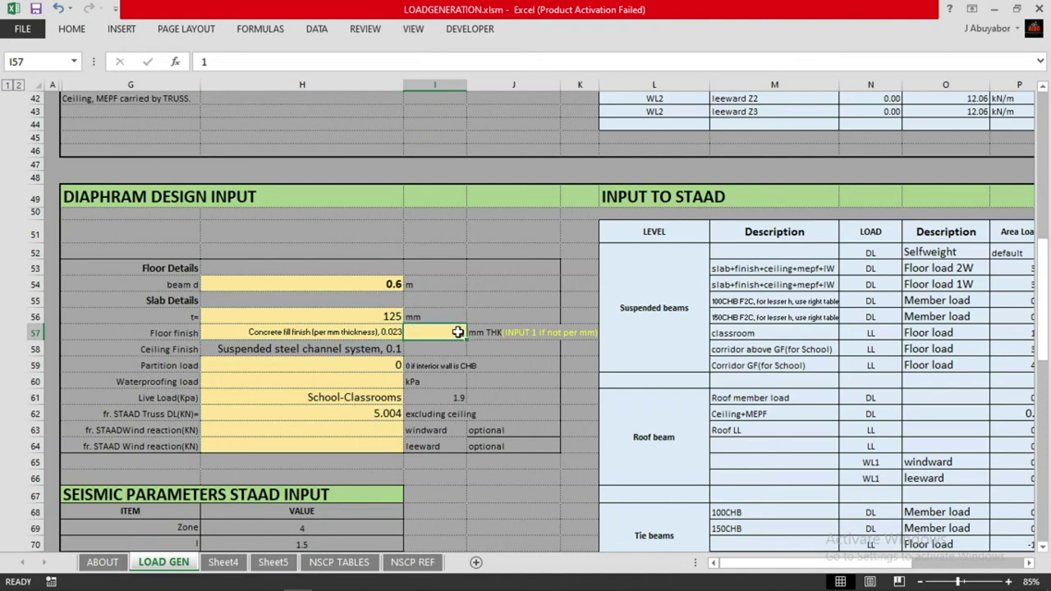
pyautogui.write('25')
pyautogui.click(520, 298)
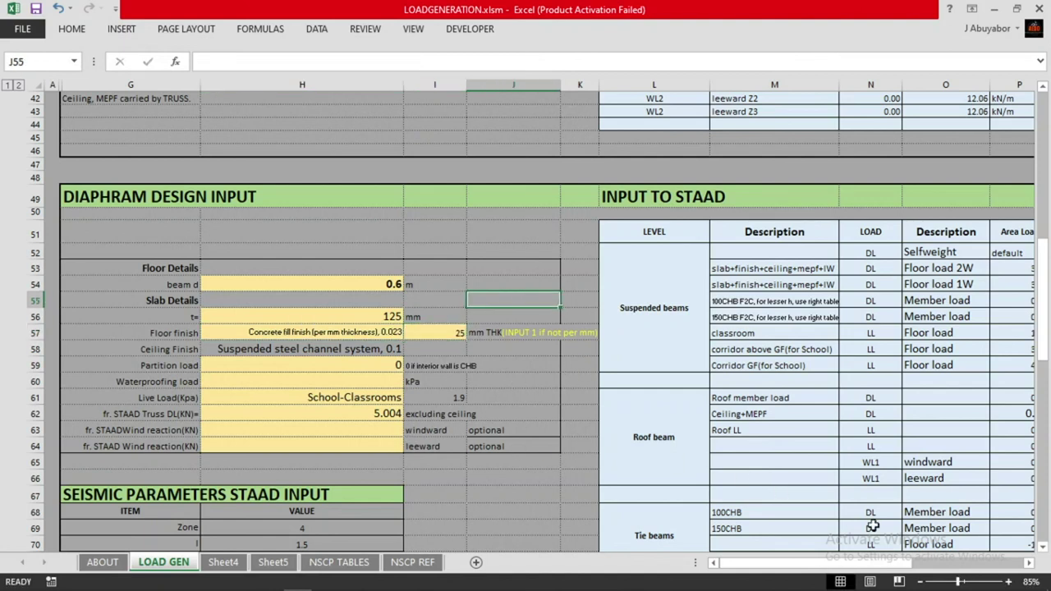
pyautogui.hscroll(2, 1012, 569)
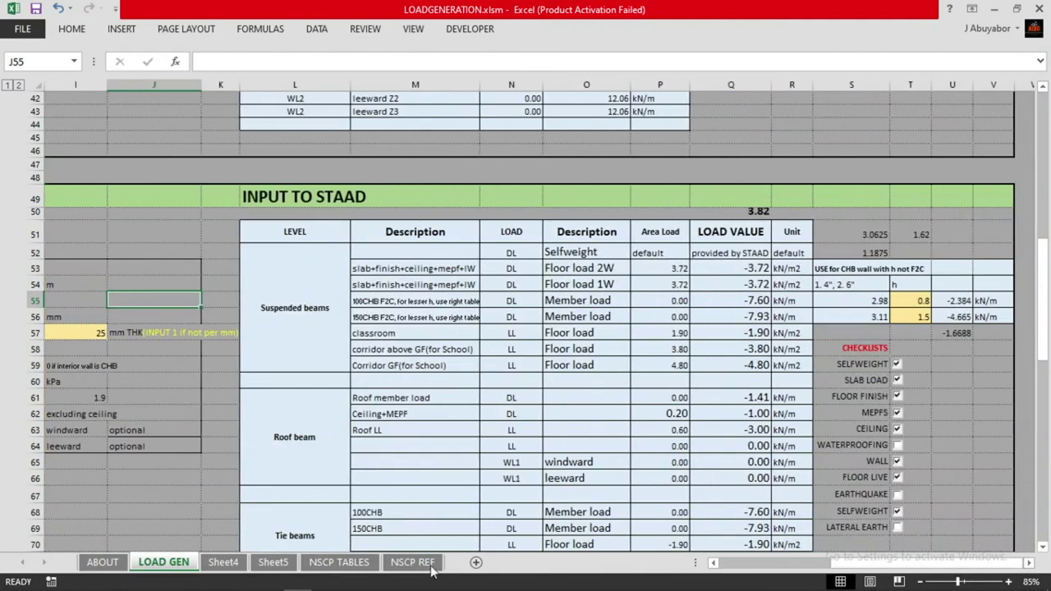
# Return to STAAD.Pro and examine the _ROOM_2W, _CORR_2W and _CR_2W dead floor loads in isometric view.
pyautogui.click(468, 580)
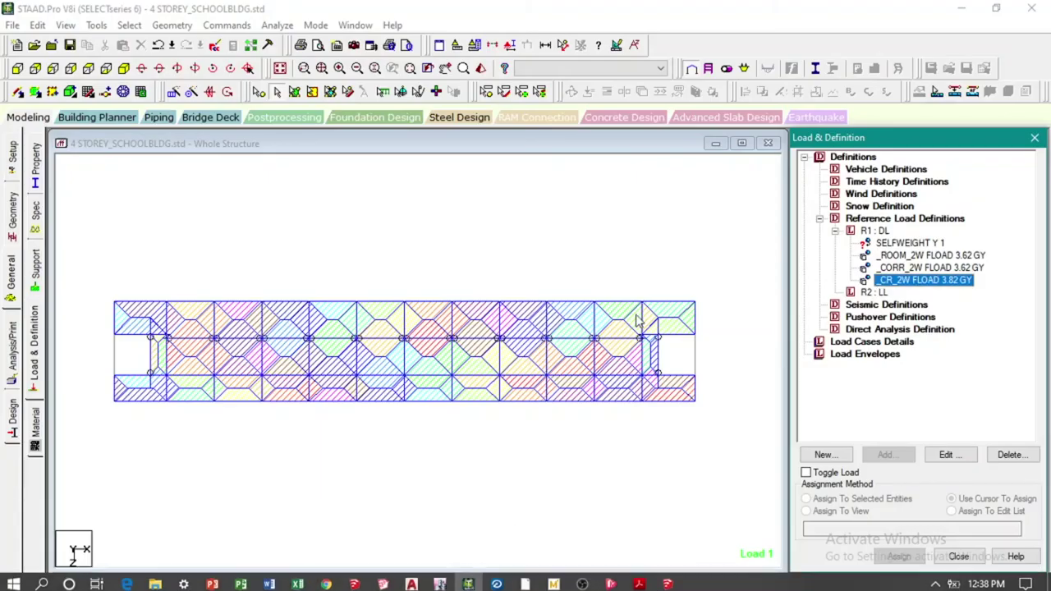
pyautogui.click(930, 257)
pyautogui.click(930, 268)
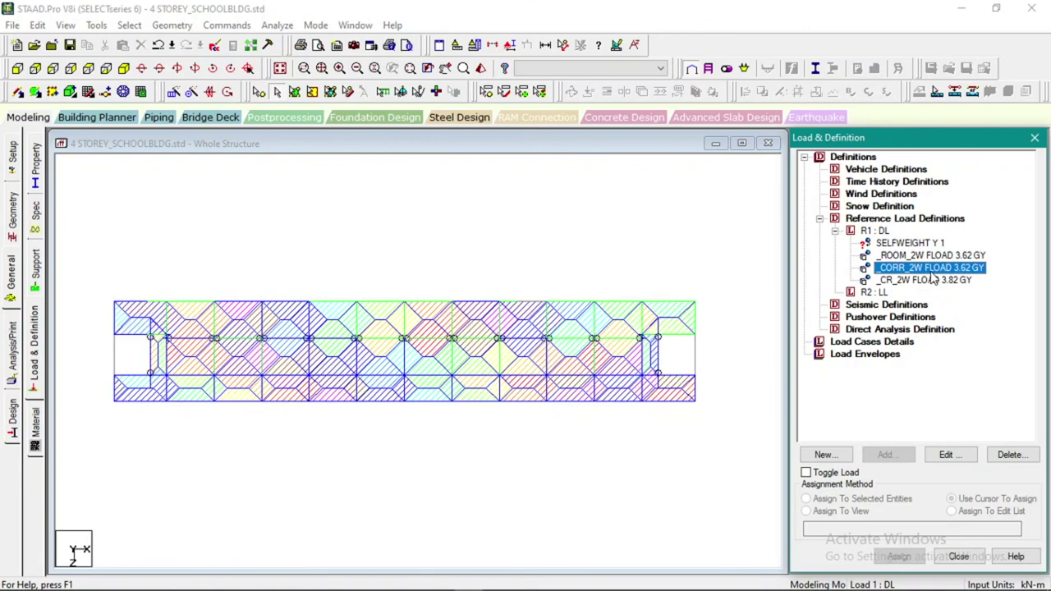
pyautogui.click(124, 68)
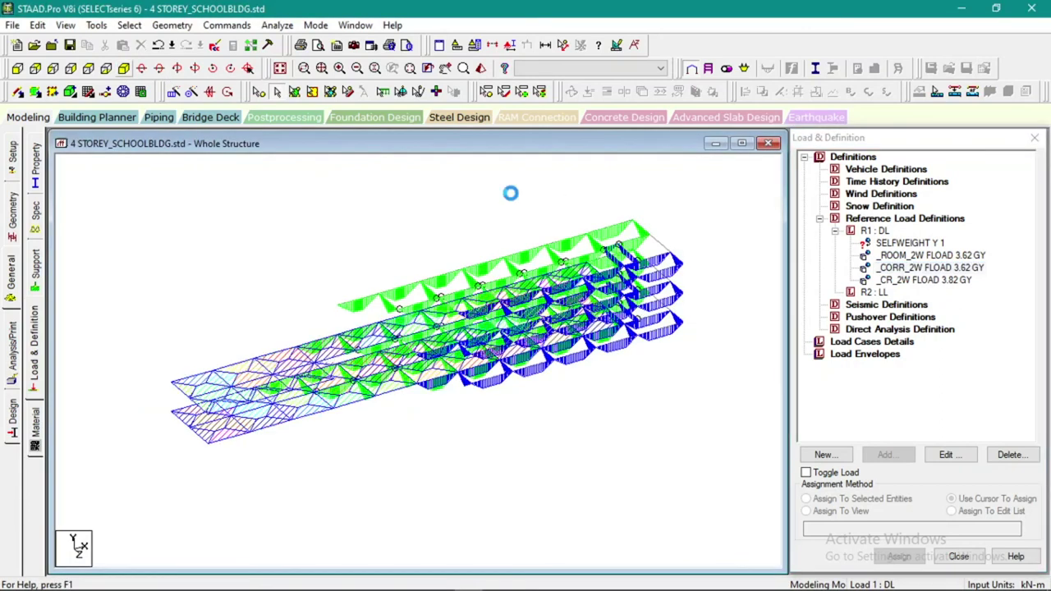
pyautogui.click(953, 256)
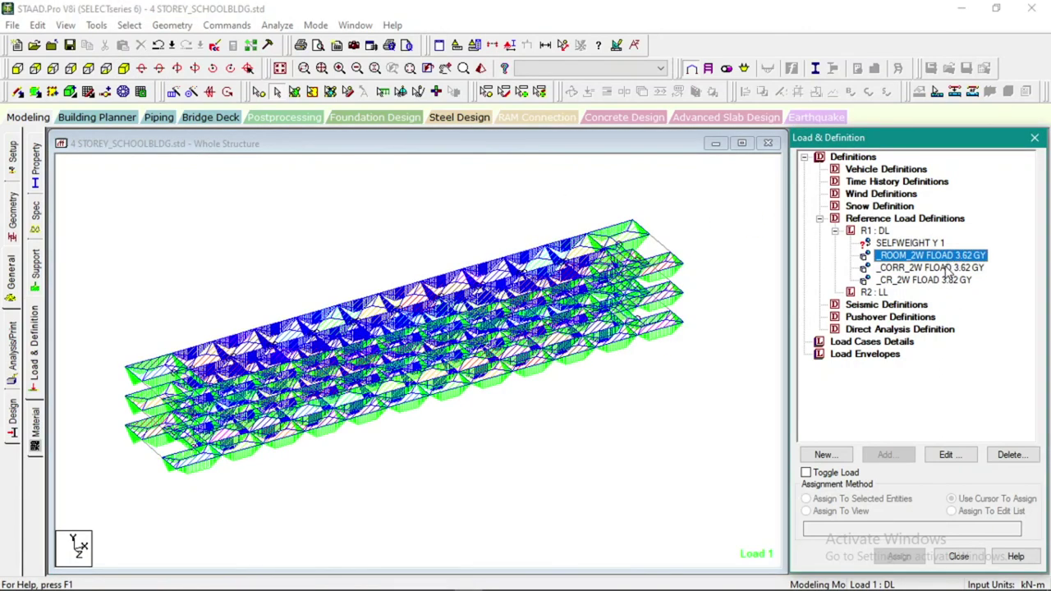
pyautogui.click(949, 269)
pyautogui.click(944, 281)
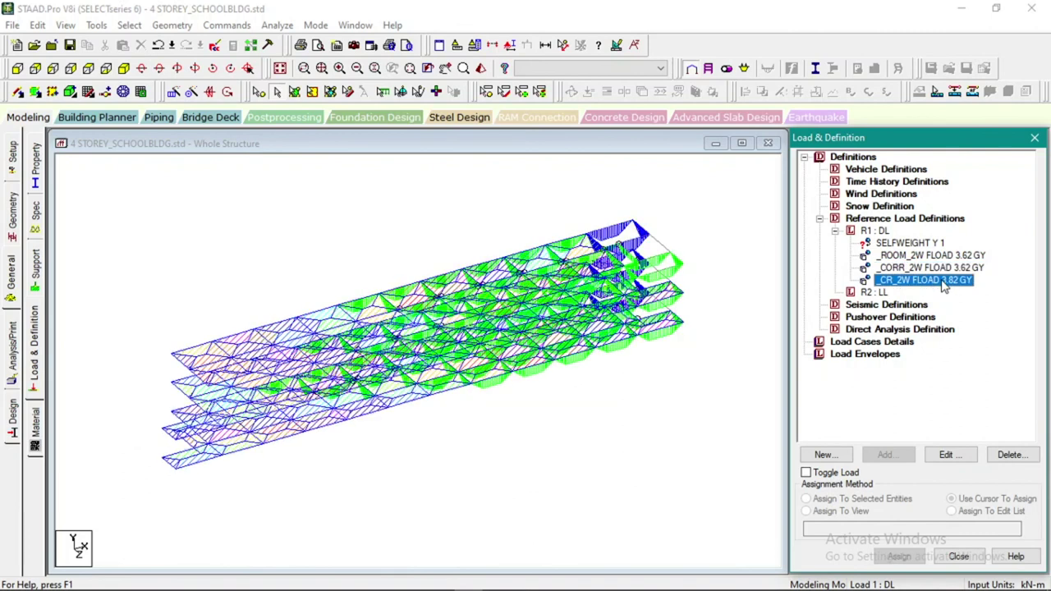